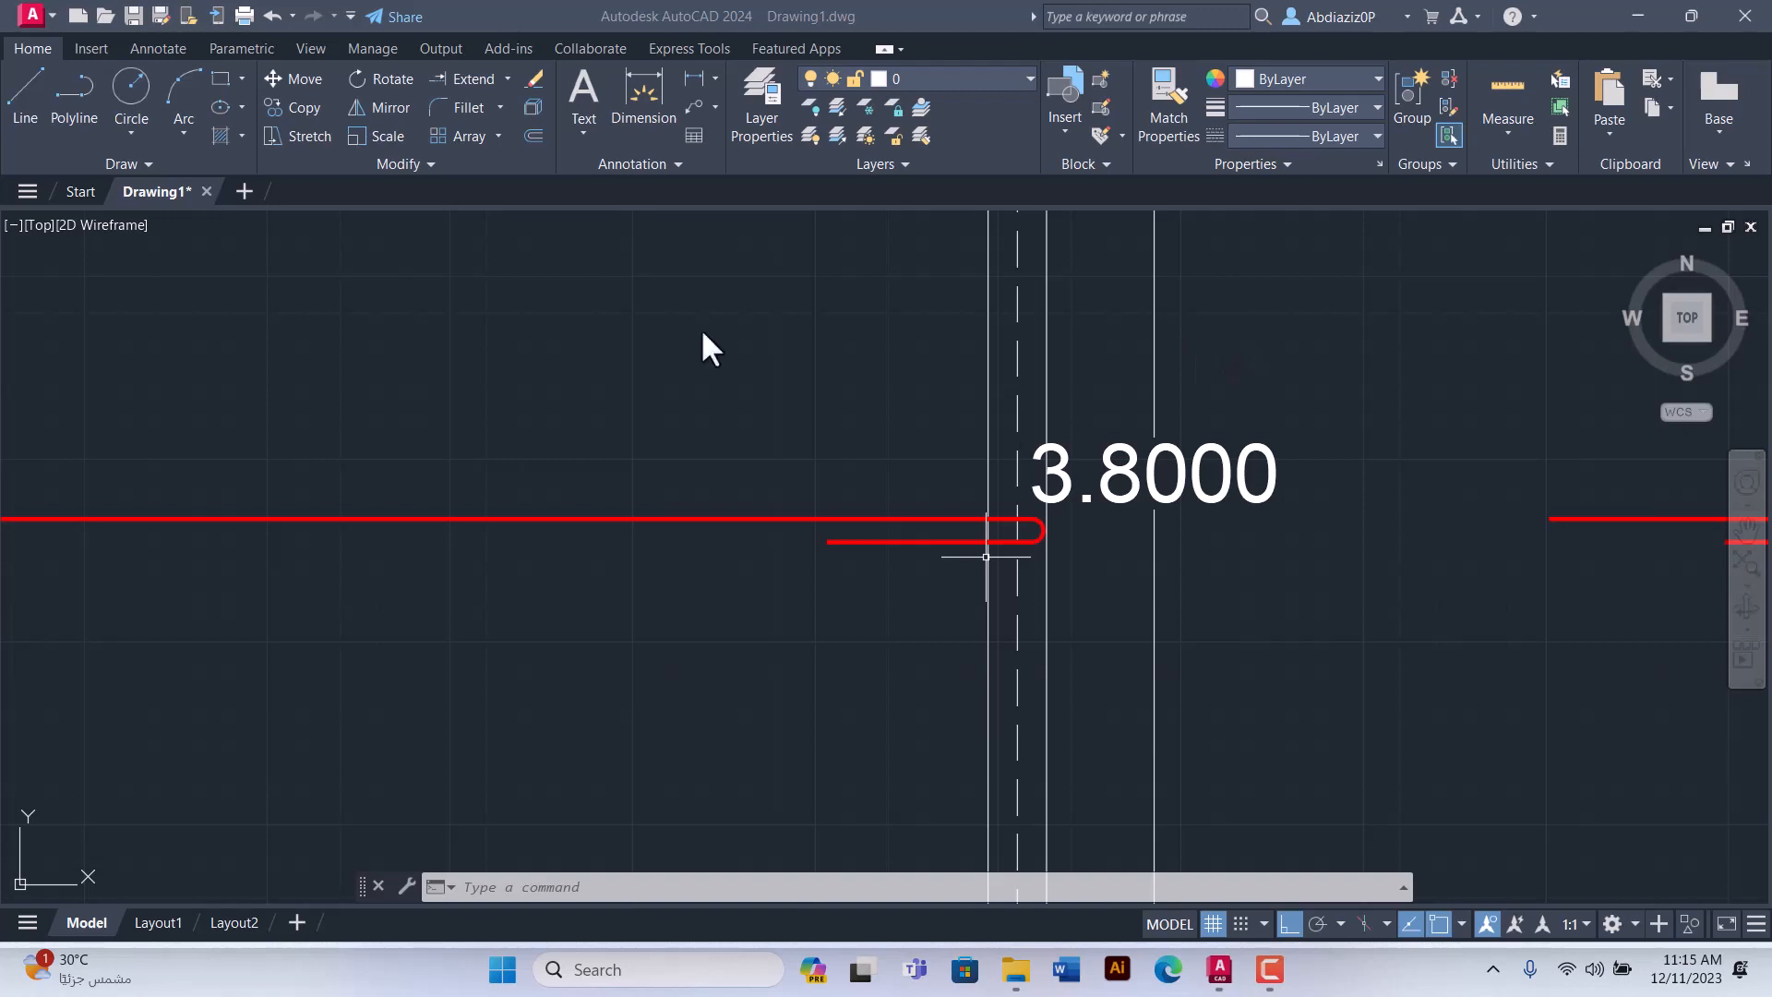
Step: Erase the separate short red hooked bar lying outside the plan, beyond the 3.8000 dimension
scroll(625, 385, "down", 2)
scroll(779, 415, "up", 5)
scroll(692, 503, "up", 4)
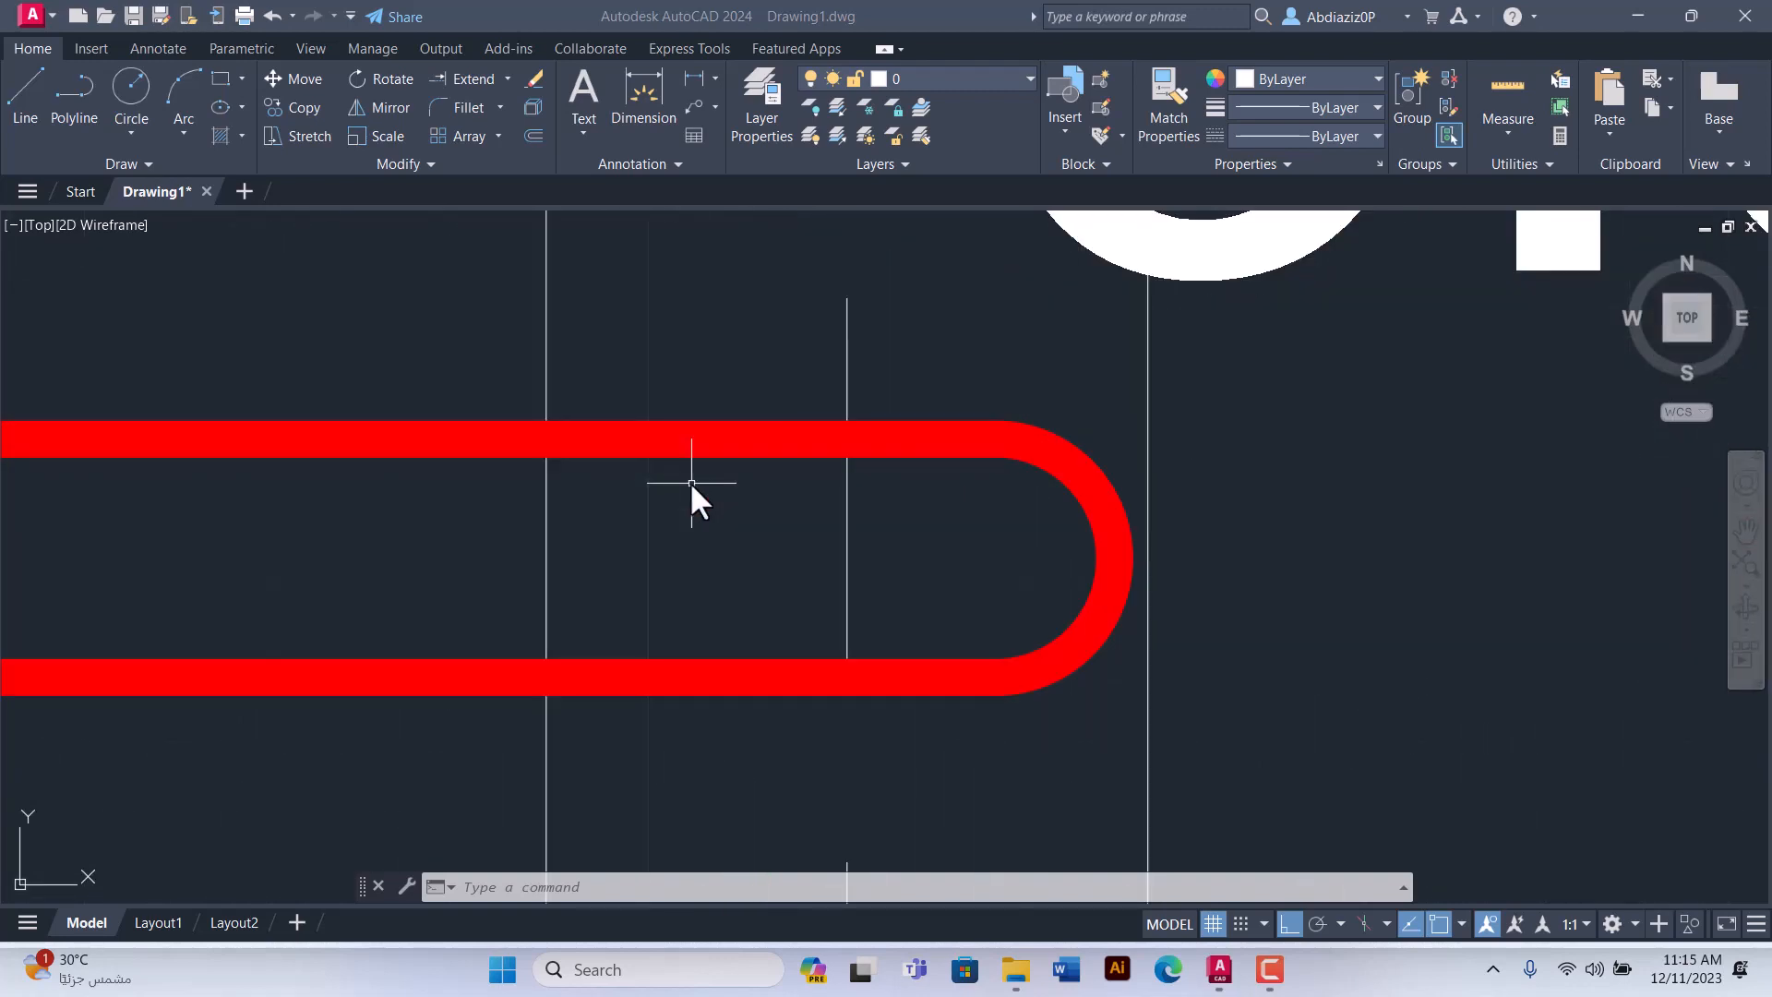
scroll(673, 463, "up", 4)
scroll(832, 451, "down", 6)
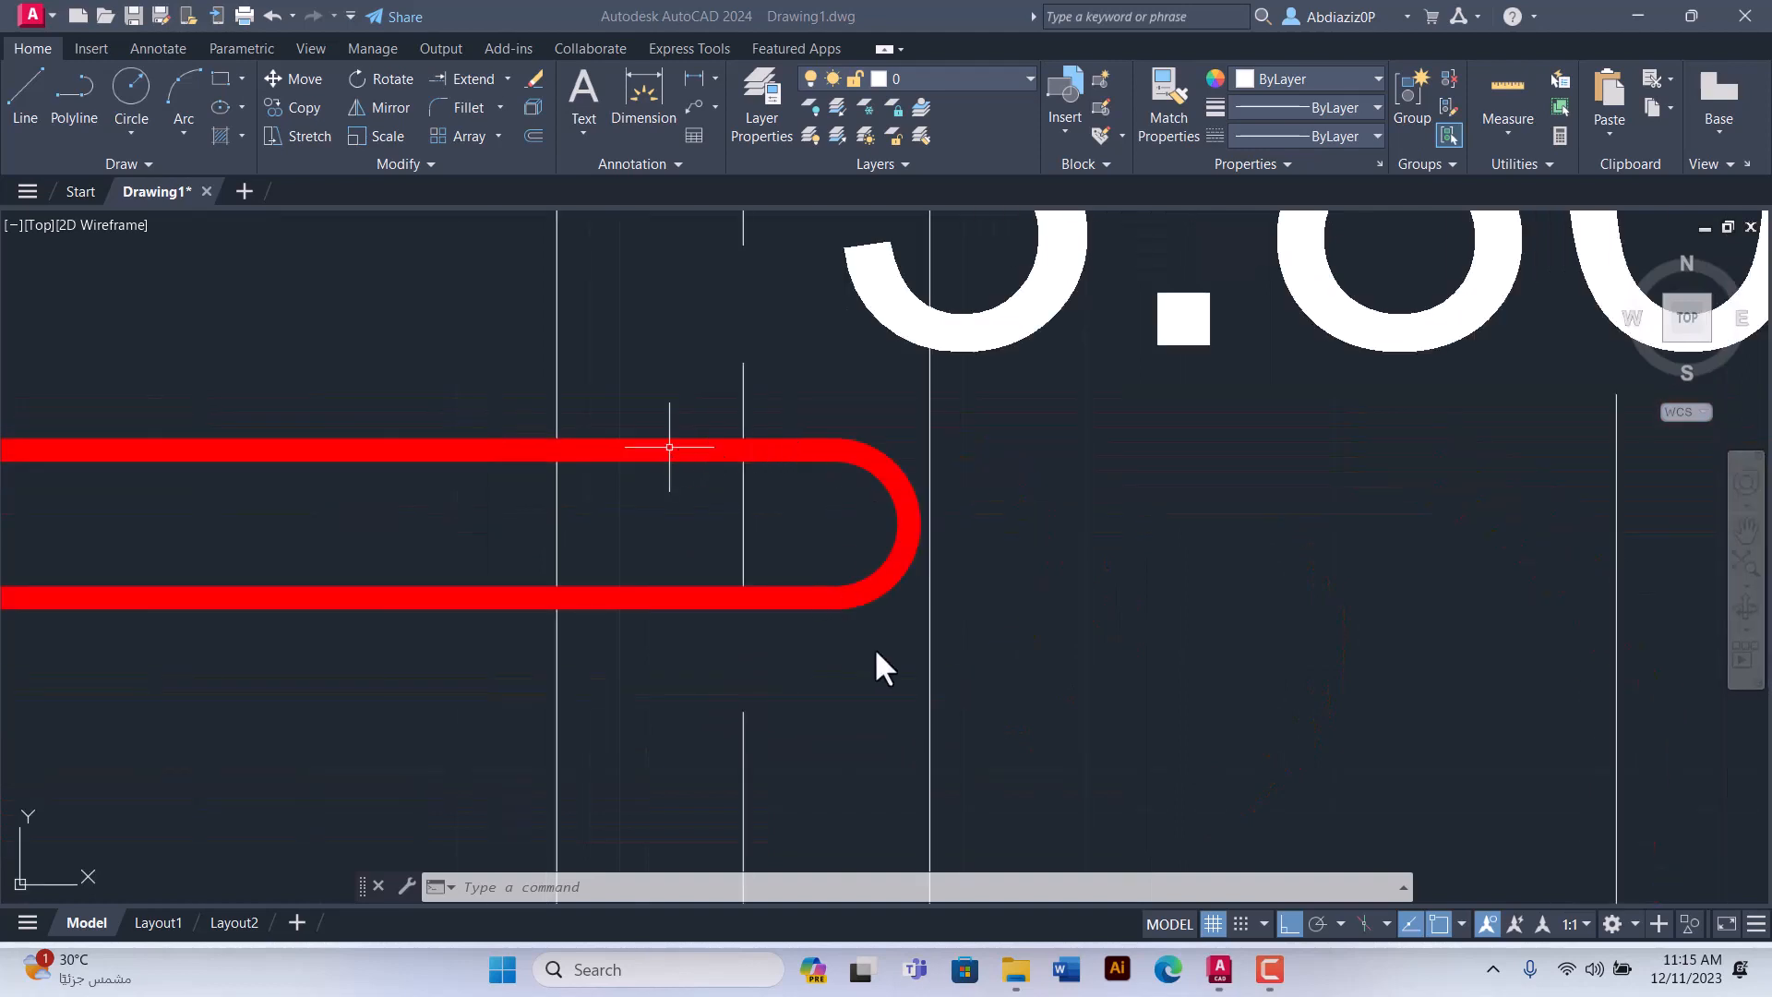
scroll(349, 627, "down", 6)
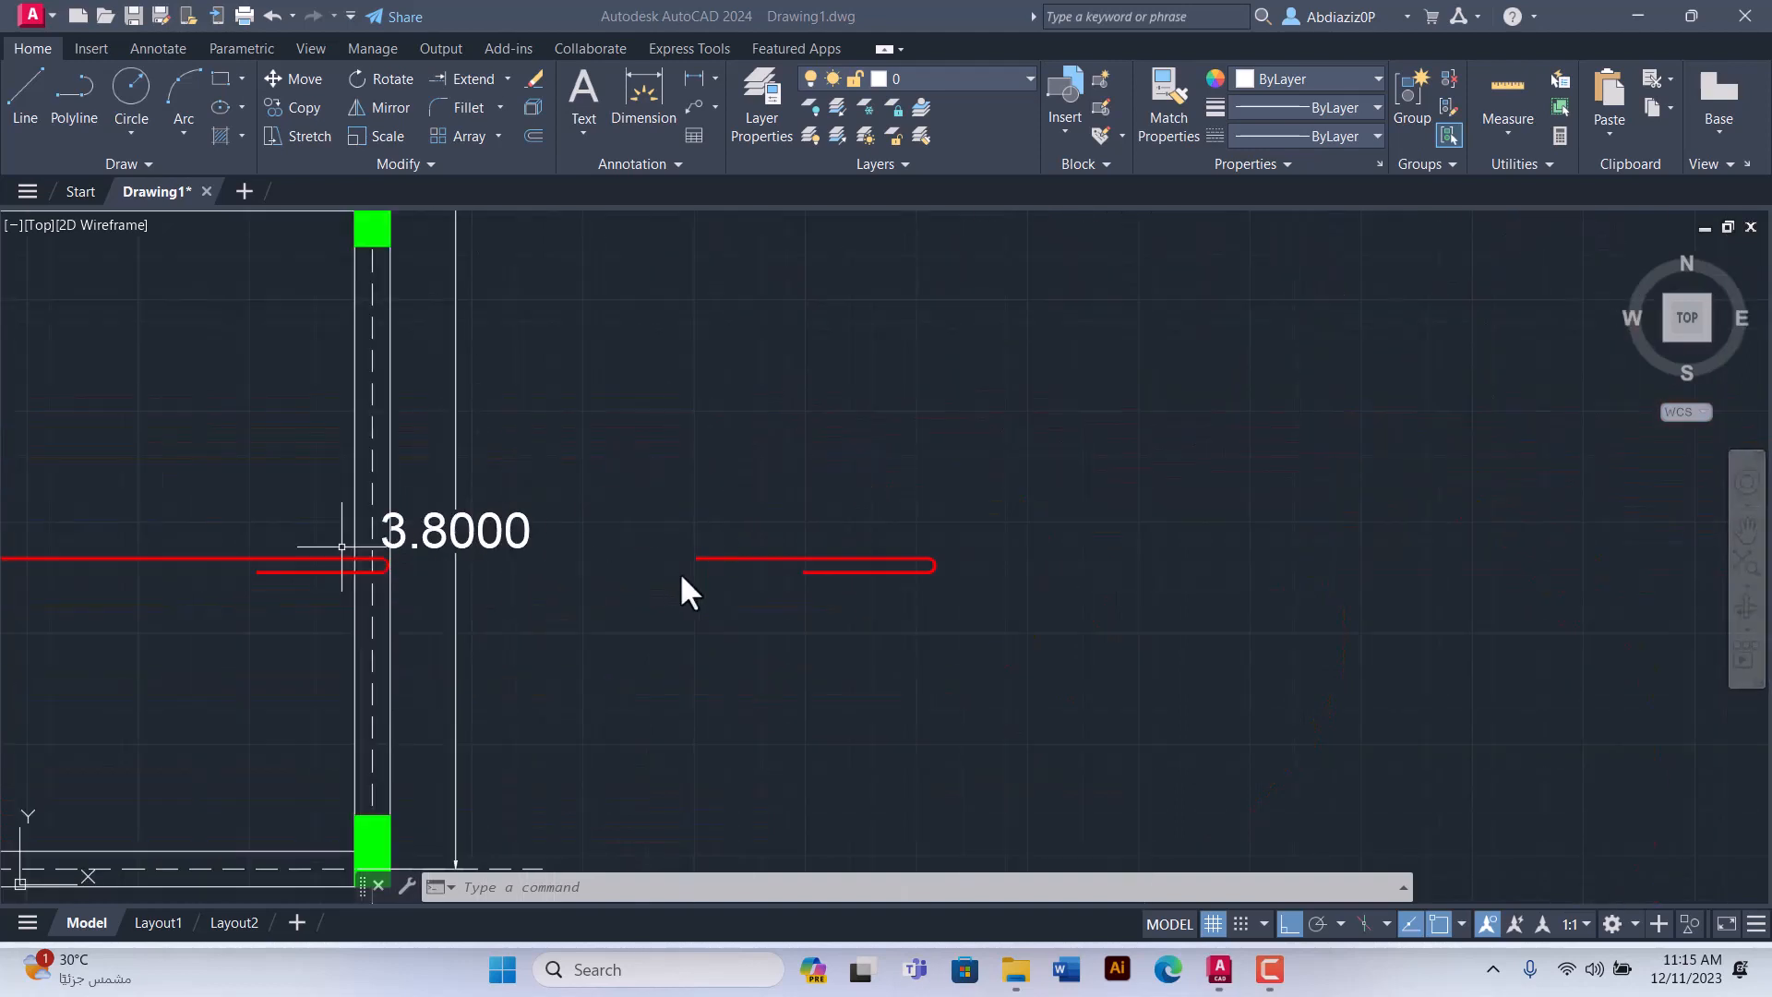
scroll(764, 575, "up", 3)
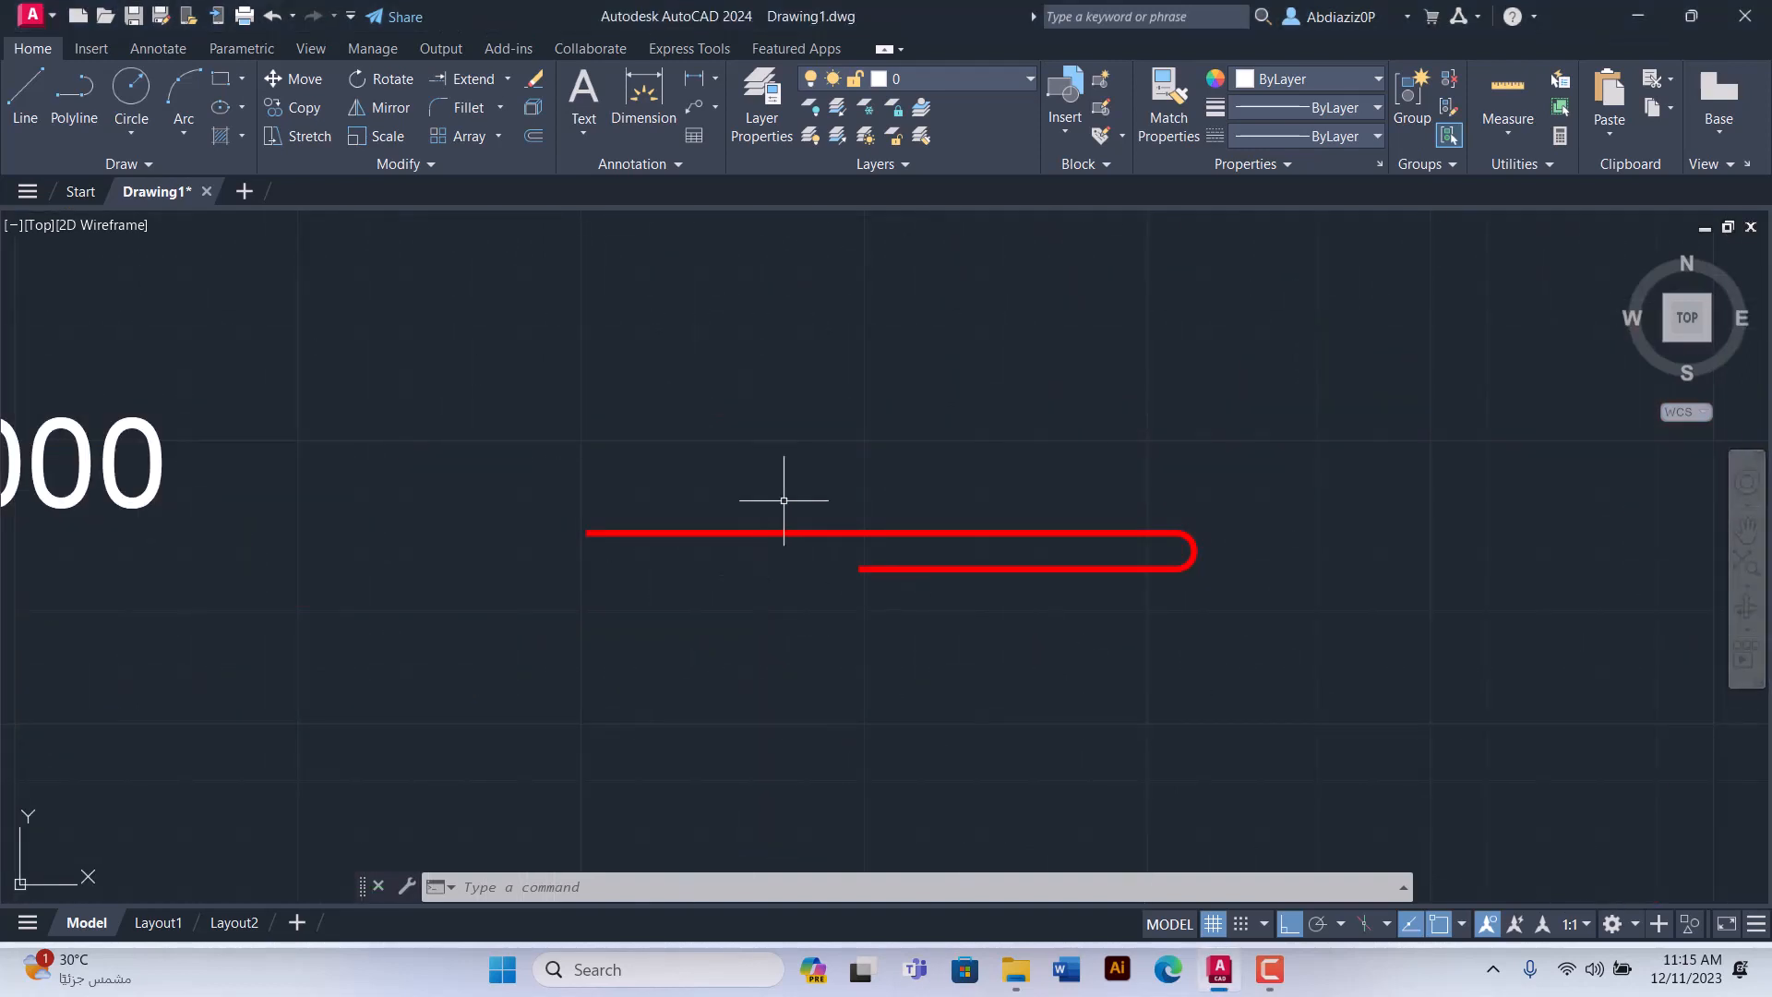
left_click(1088, 712)
left_click(535, 387)
key("Delete")
Step: Erase the long red hooked bar running across the plan between gridlines 1 and 2
scroll(1061, 490, "down", 4)
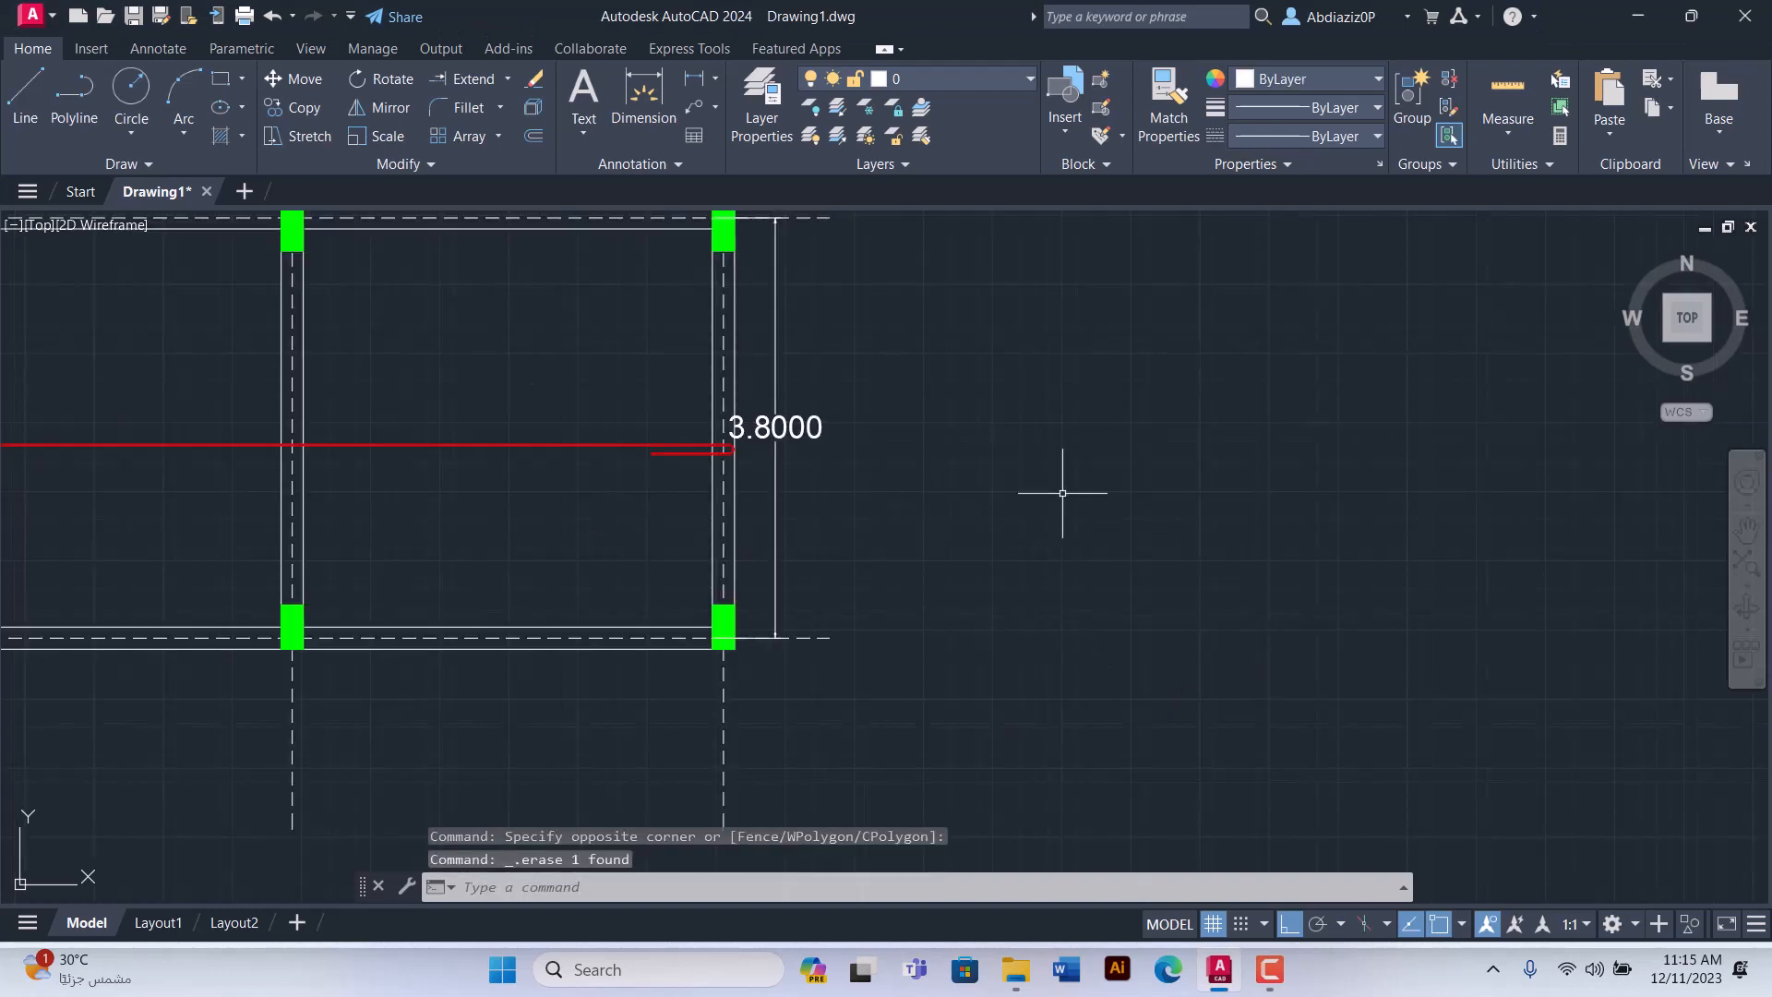
scroll(824, 516, "up", 6)
left_click(824, 516)
left_click(673, 375)
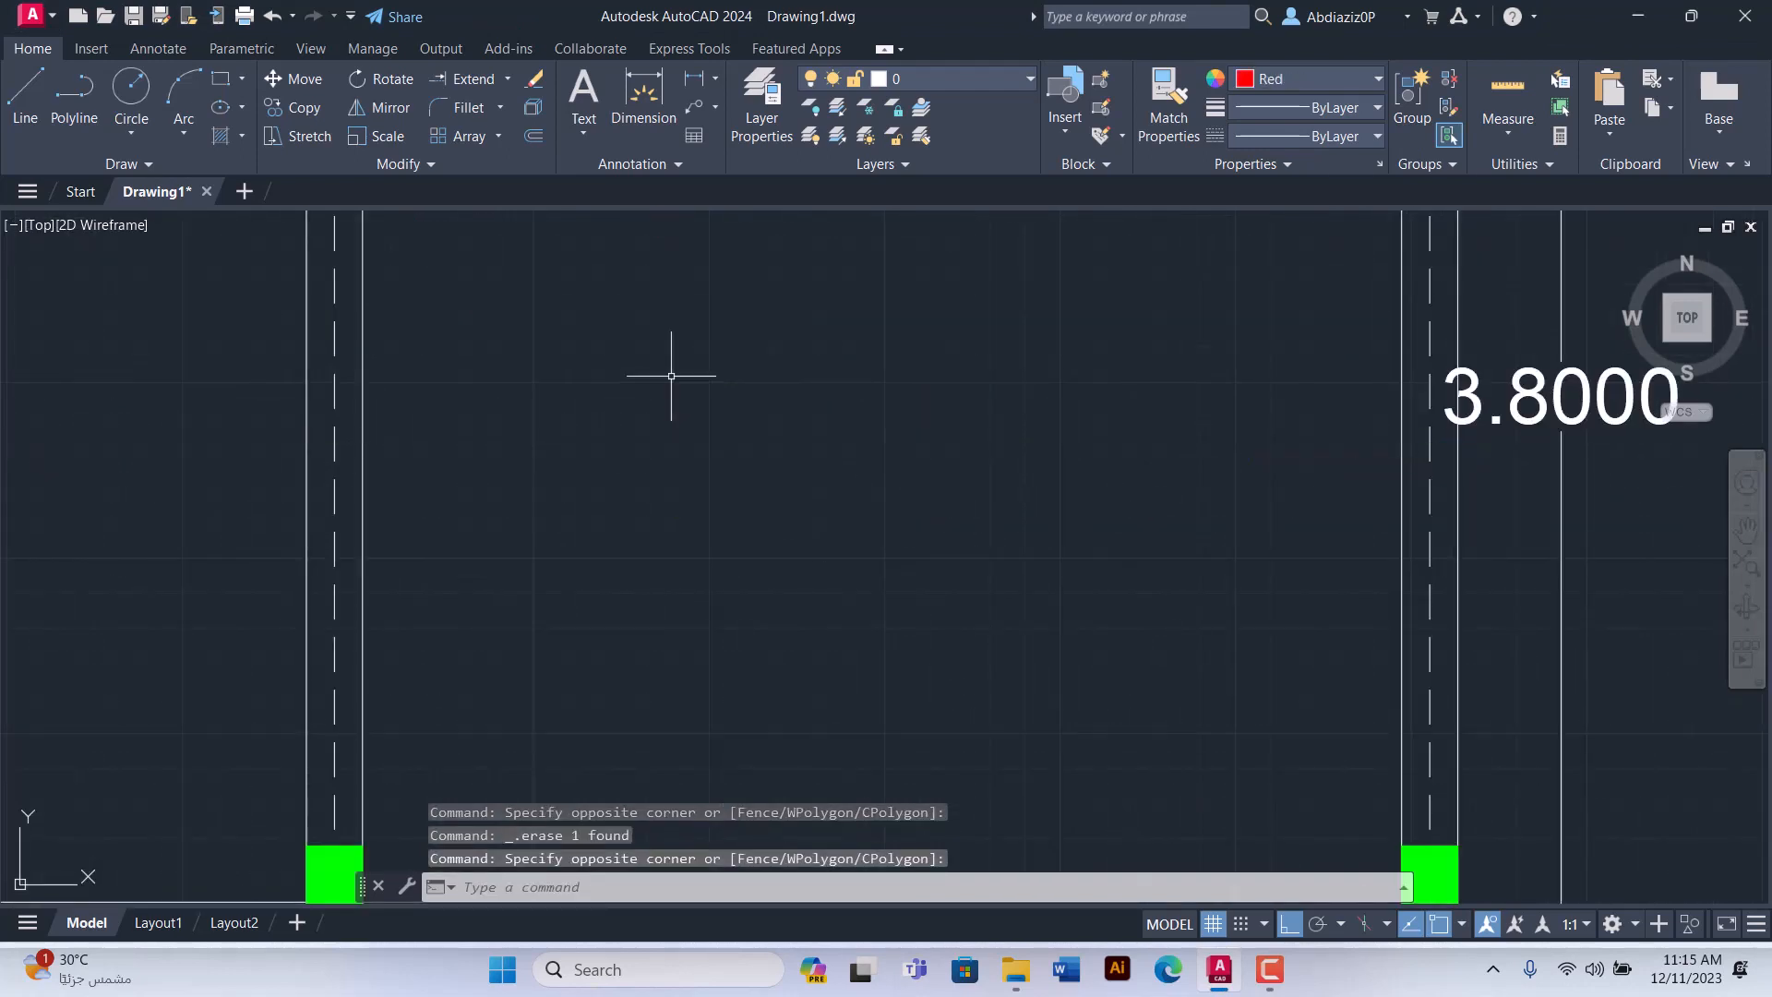
scroll(682, 443, "down", 8)
scroll(786, 400, "up", 4)
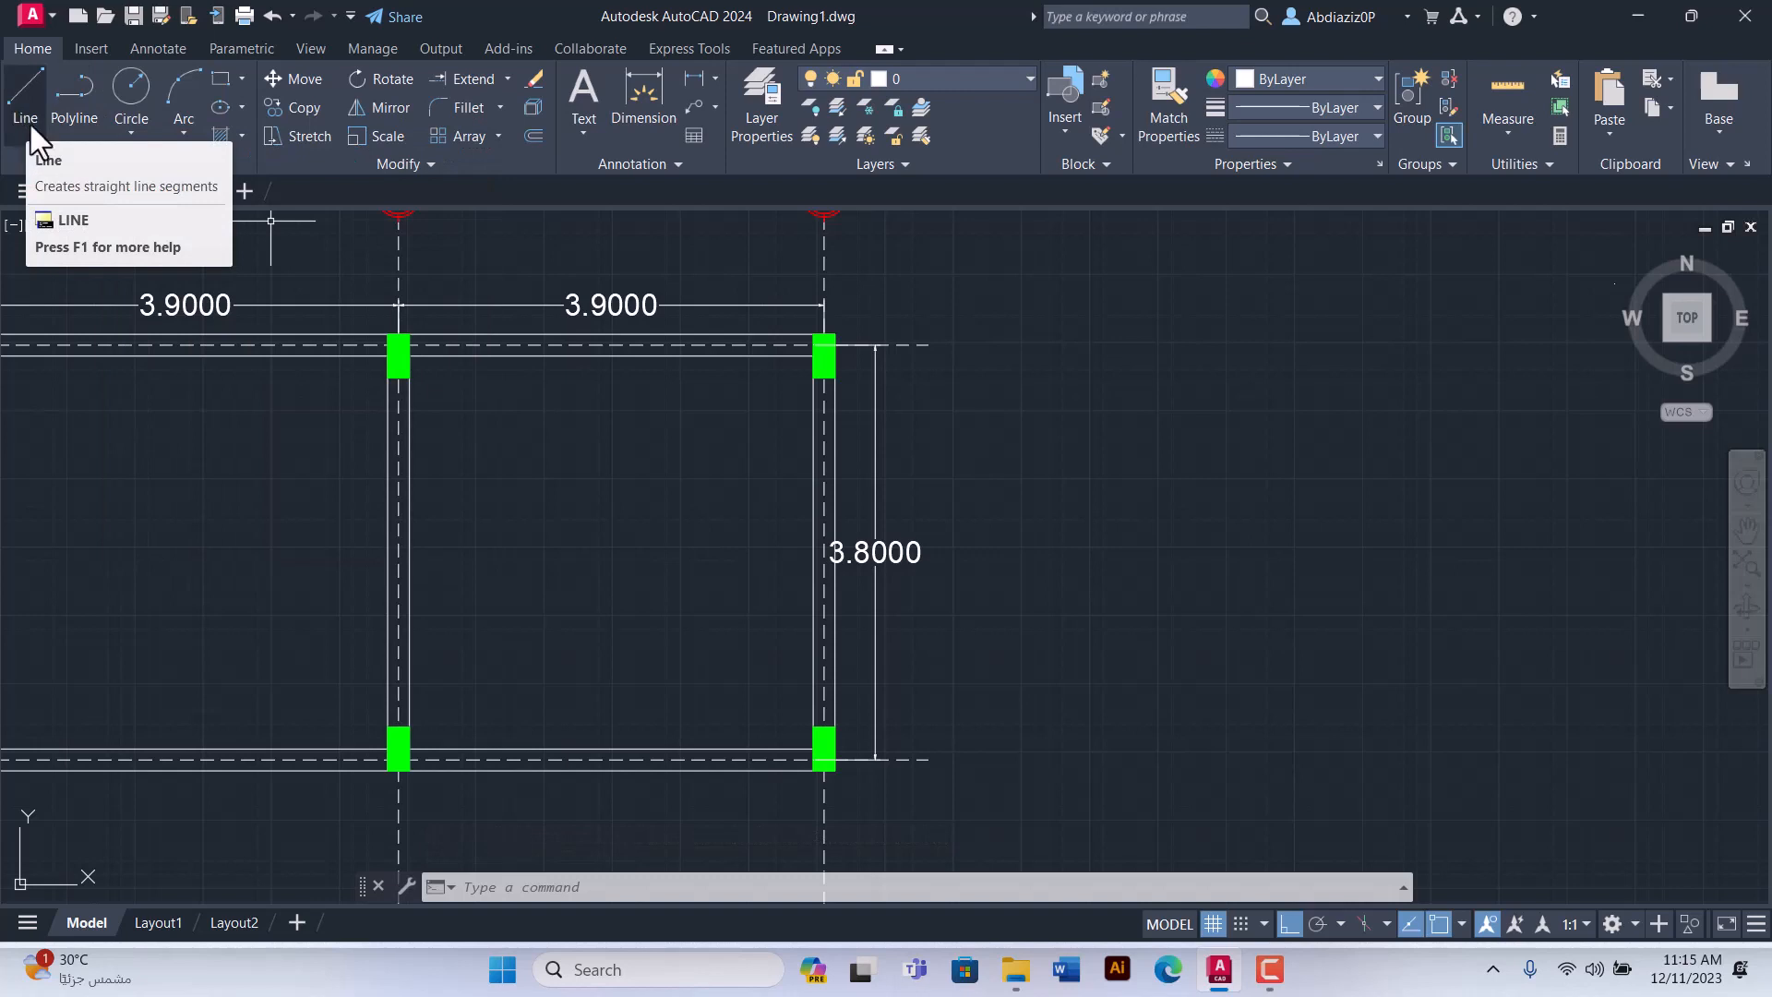
scroll(284, 474, "down", 2)
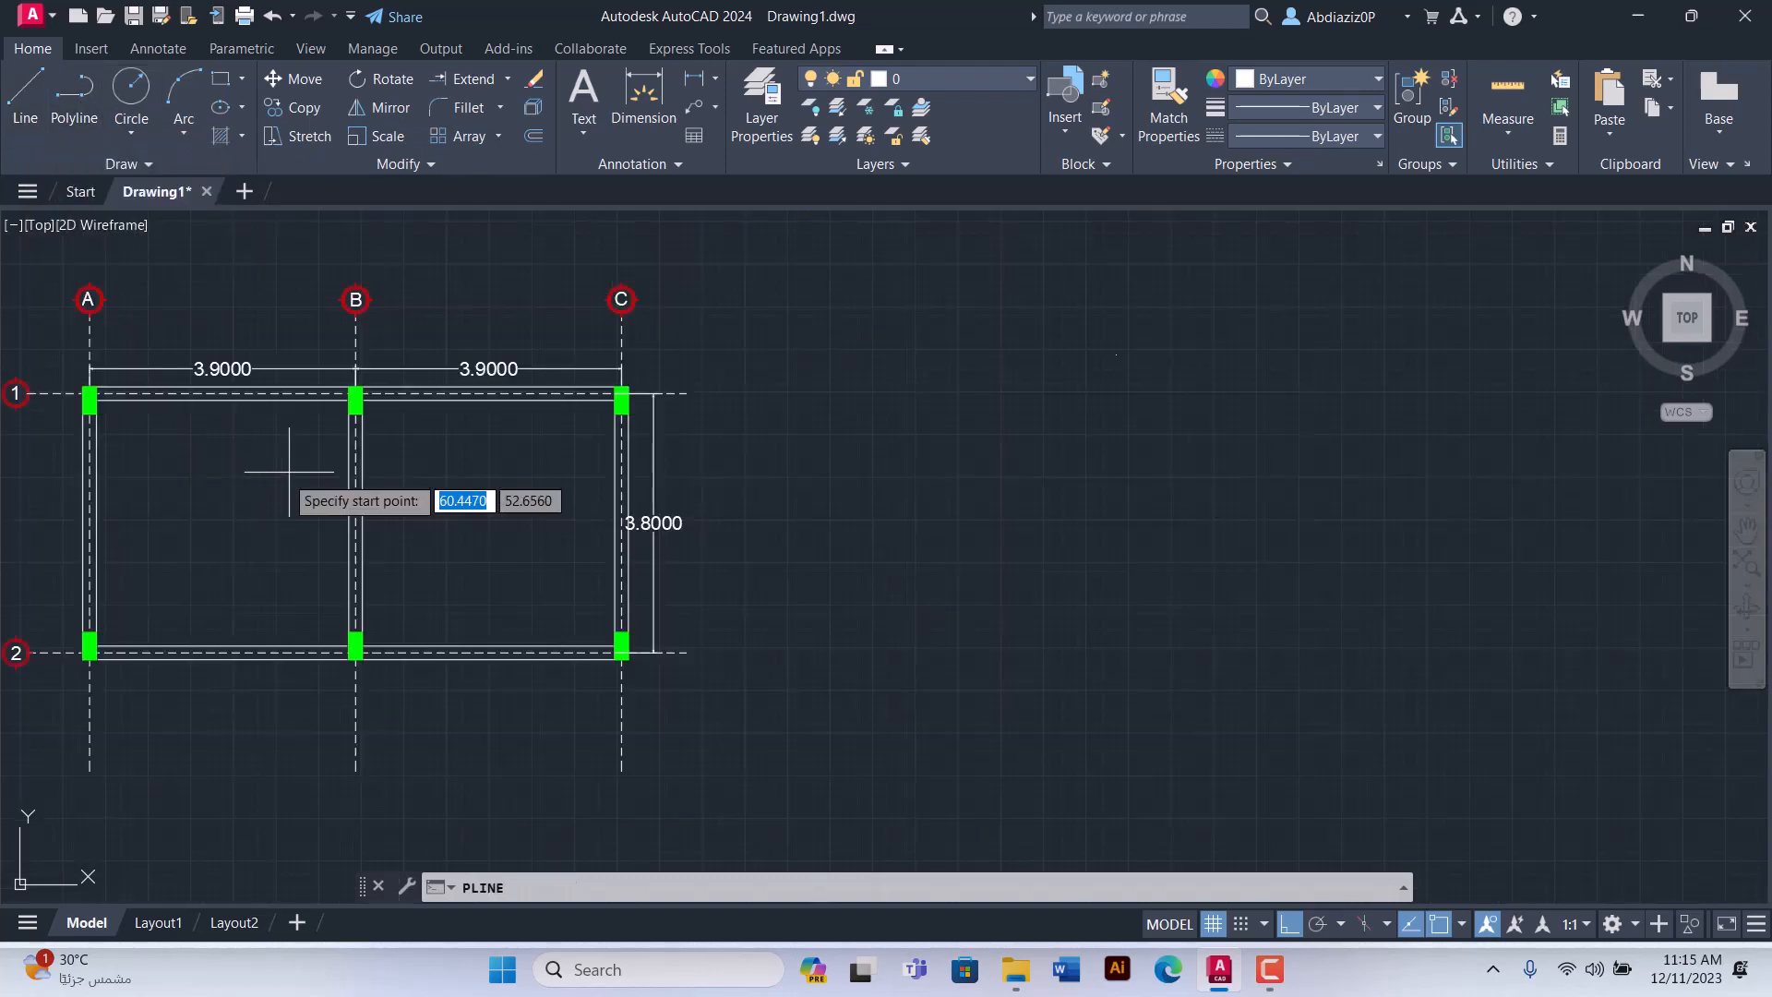
left_click(802, 510)
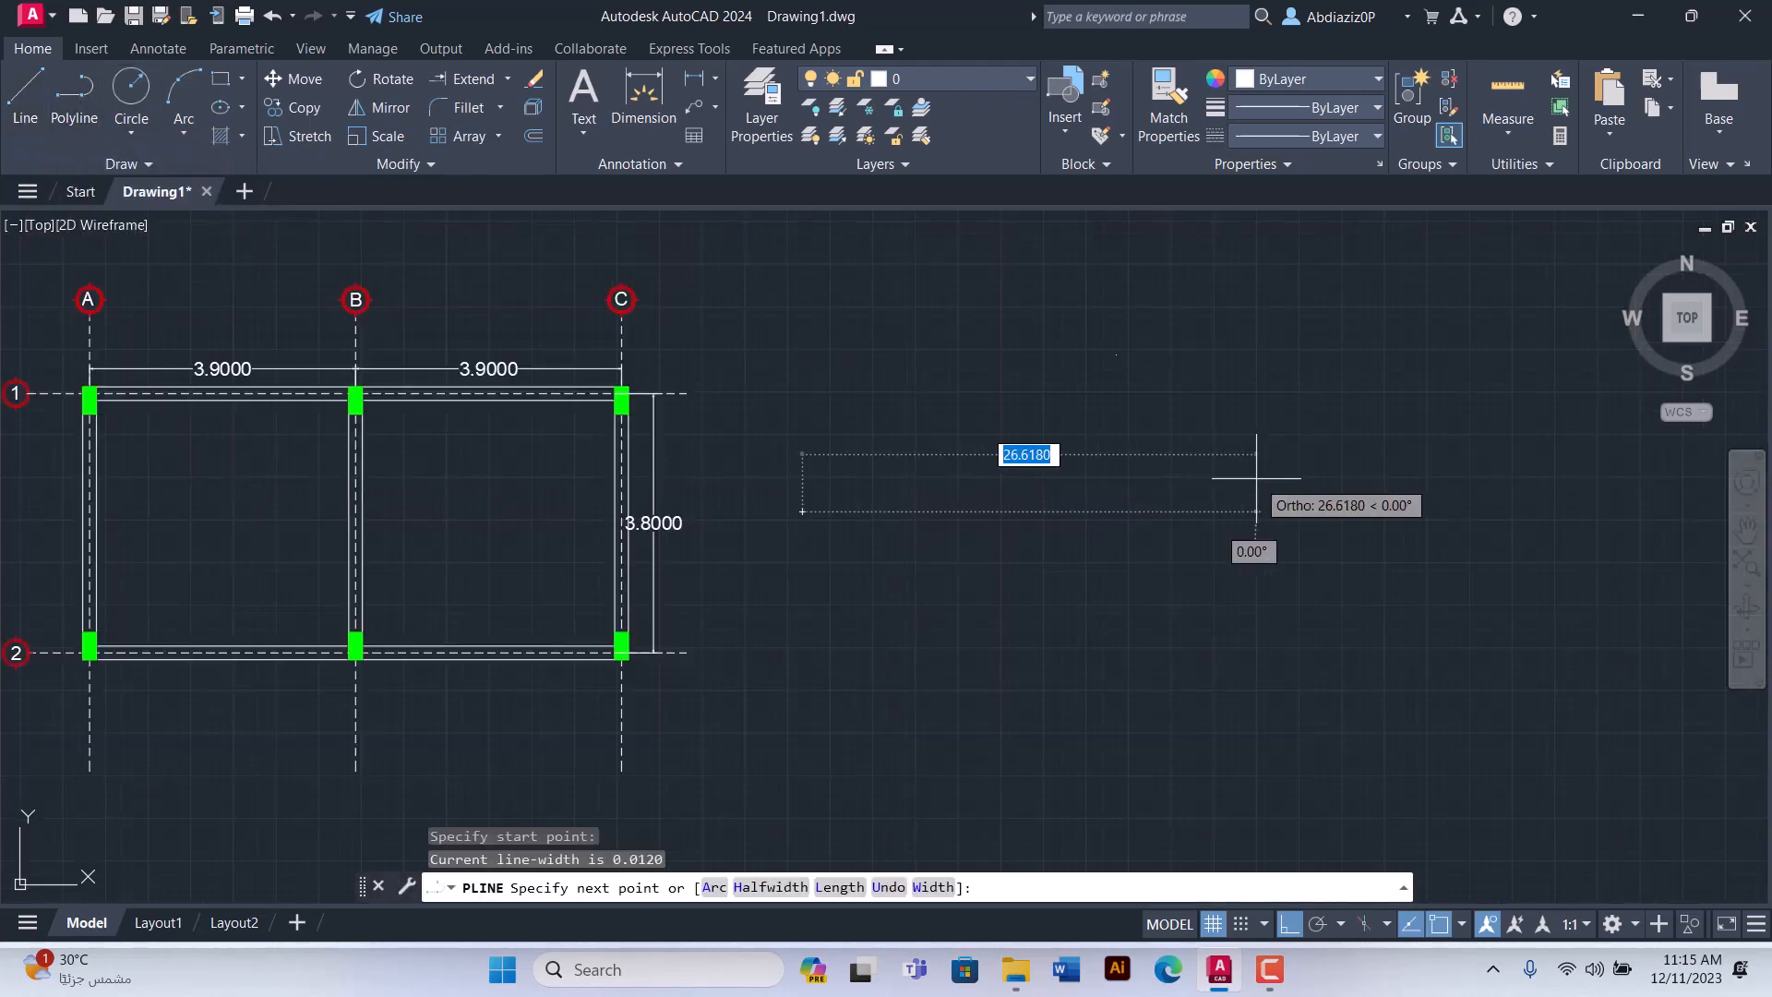
type("w")
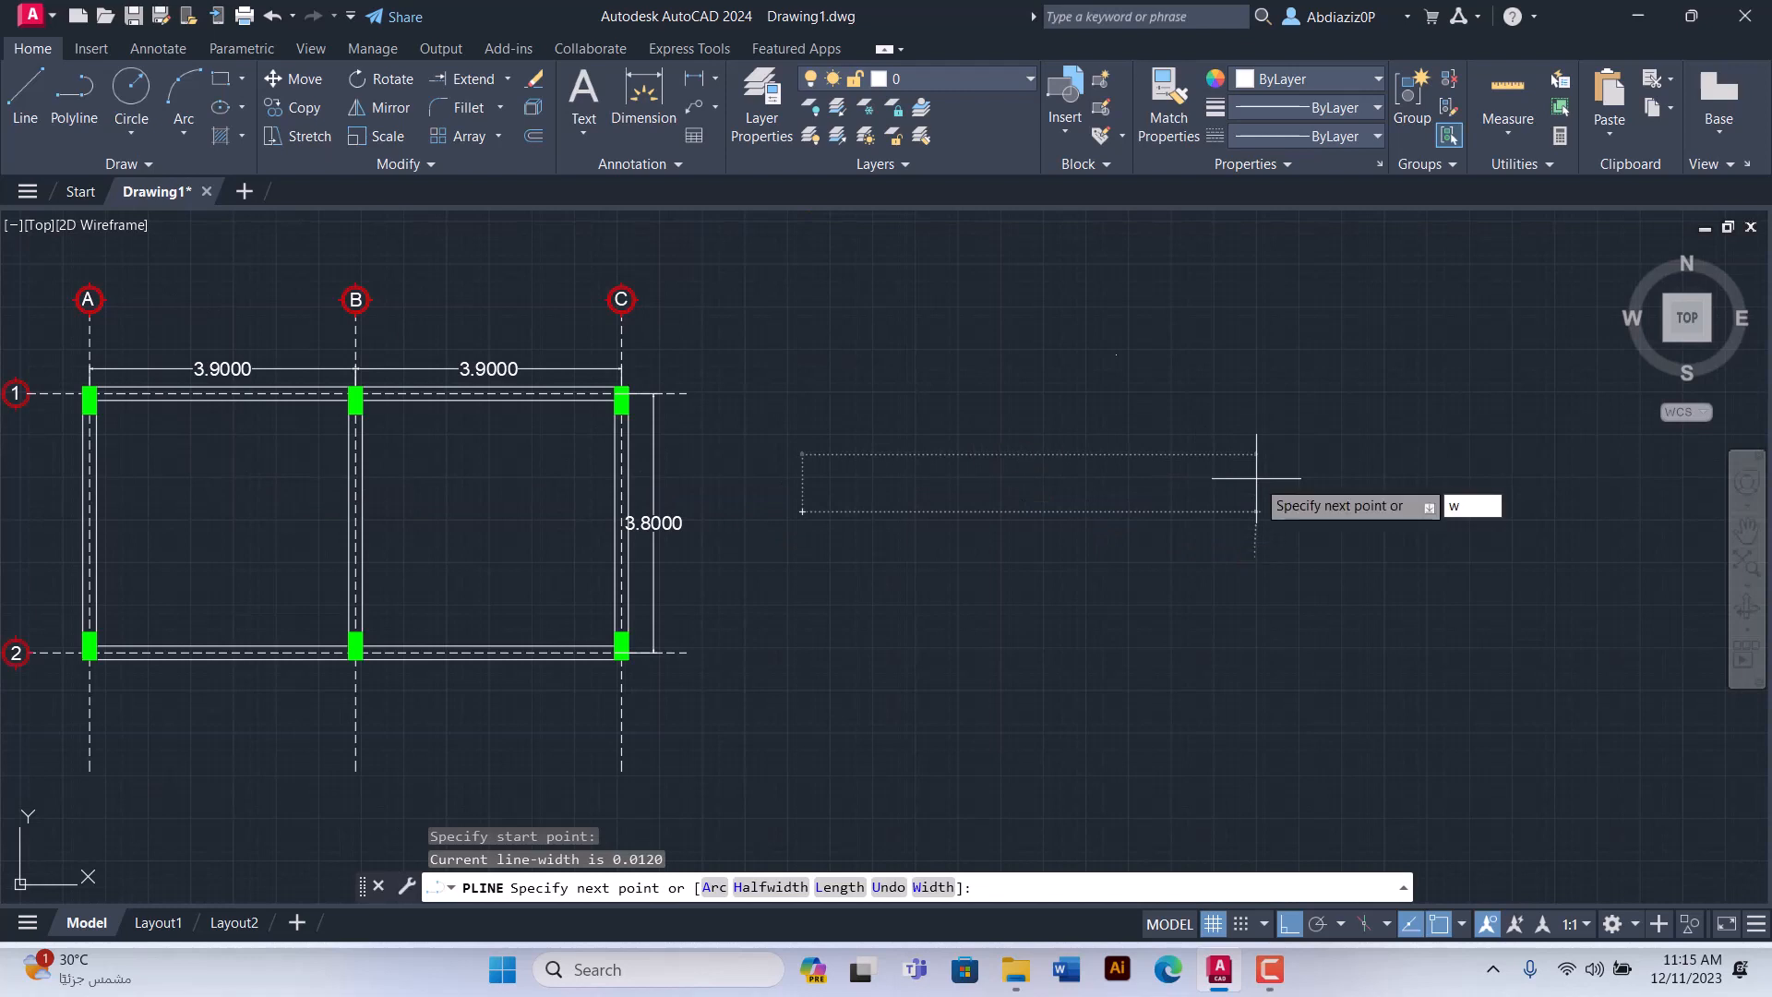
key("Return")
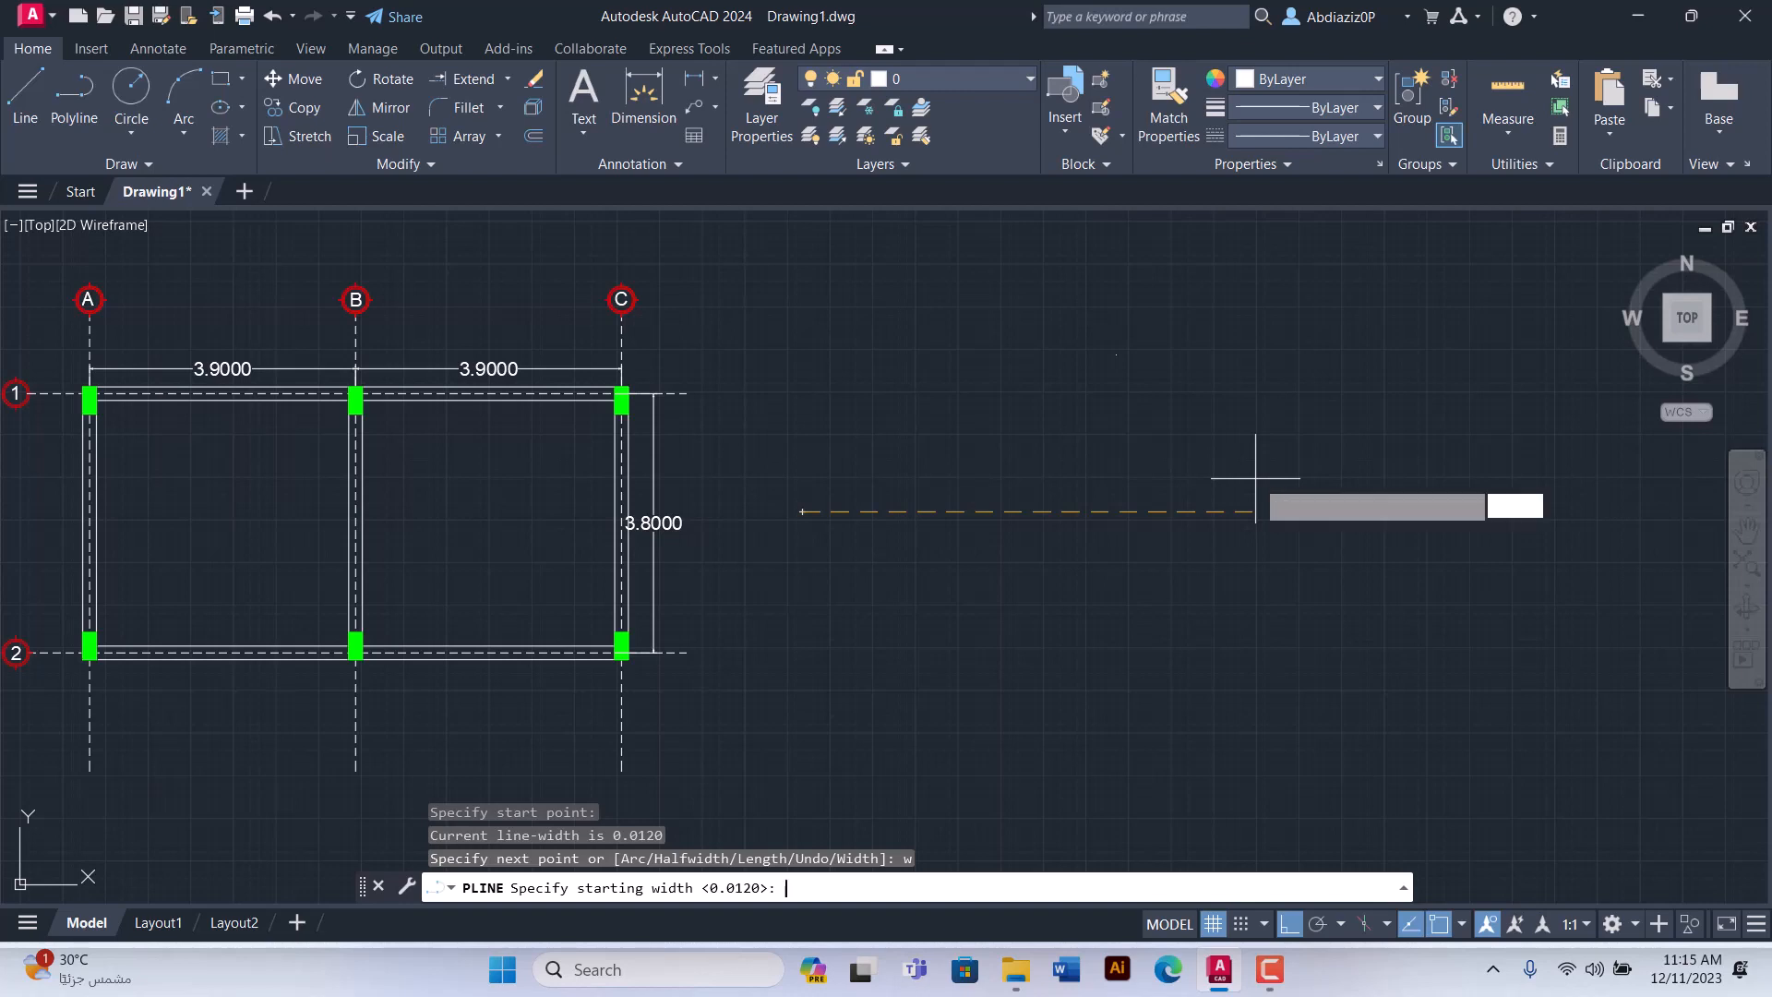
key("Return")
key("Return")
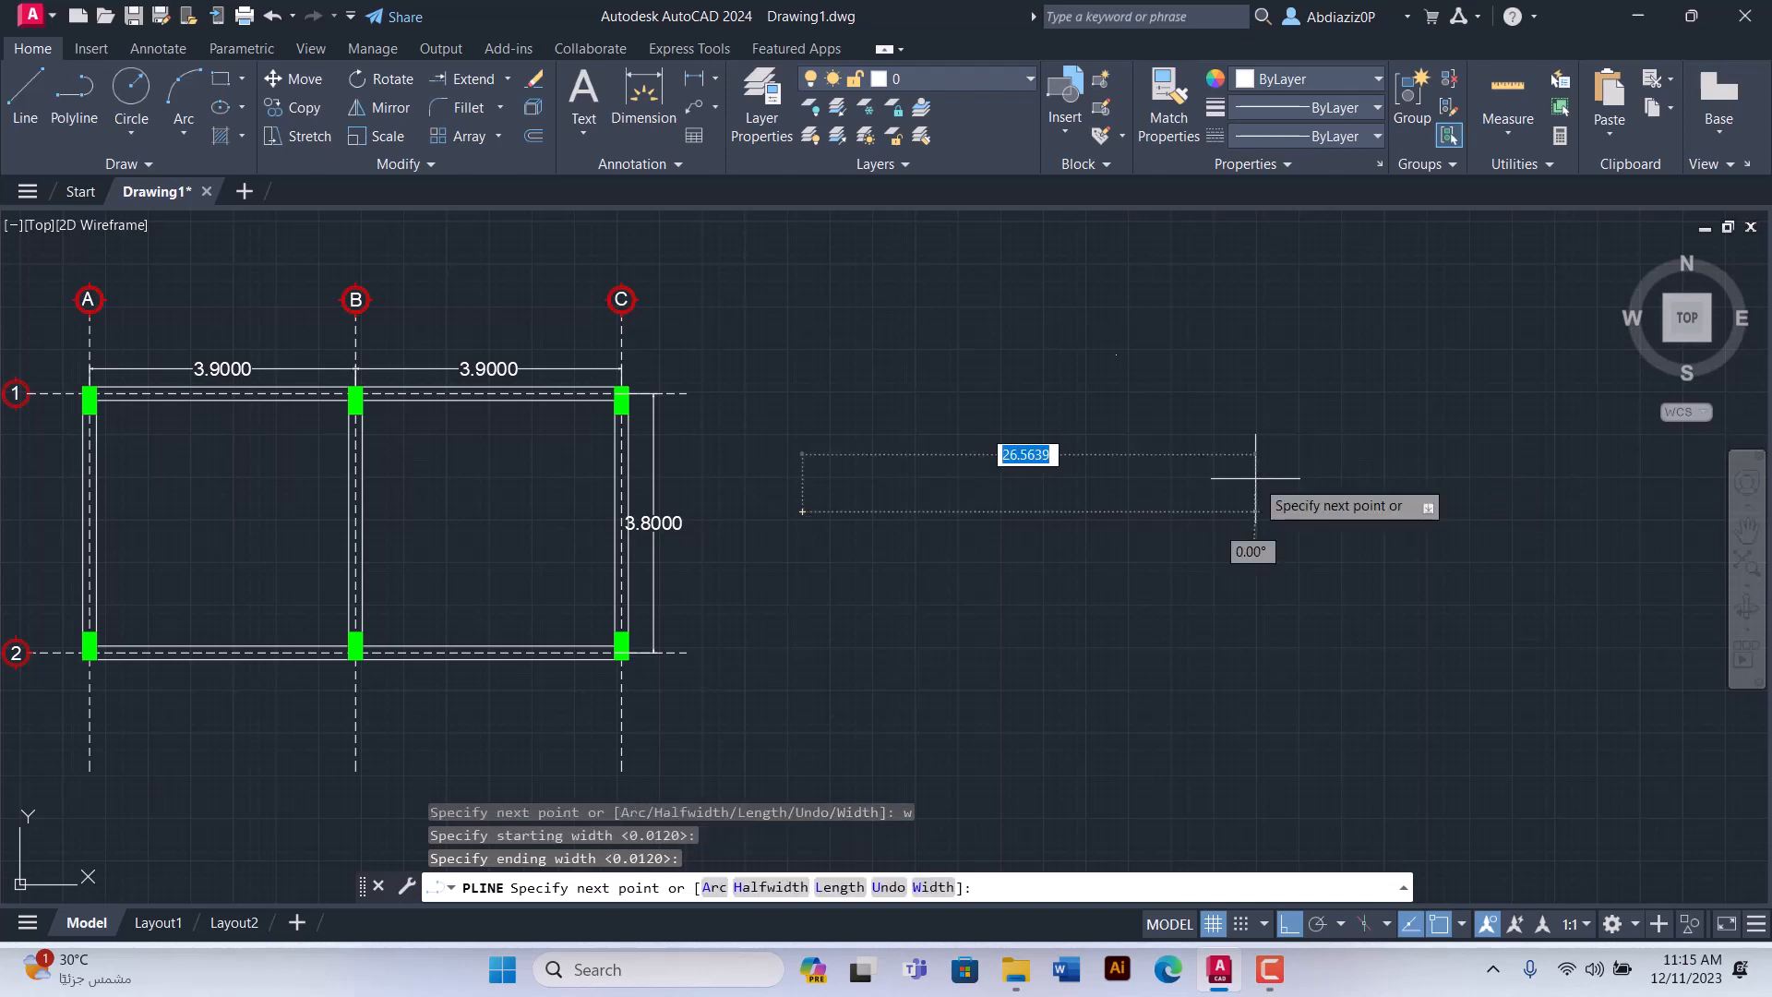
scroll(890, 531, "up", 4)
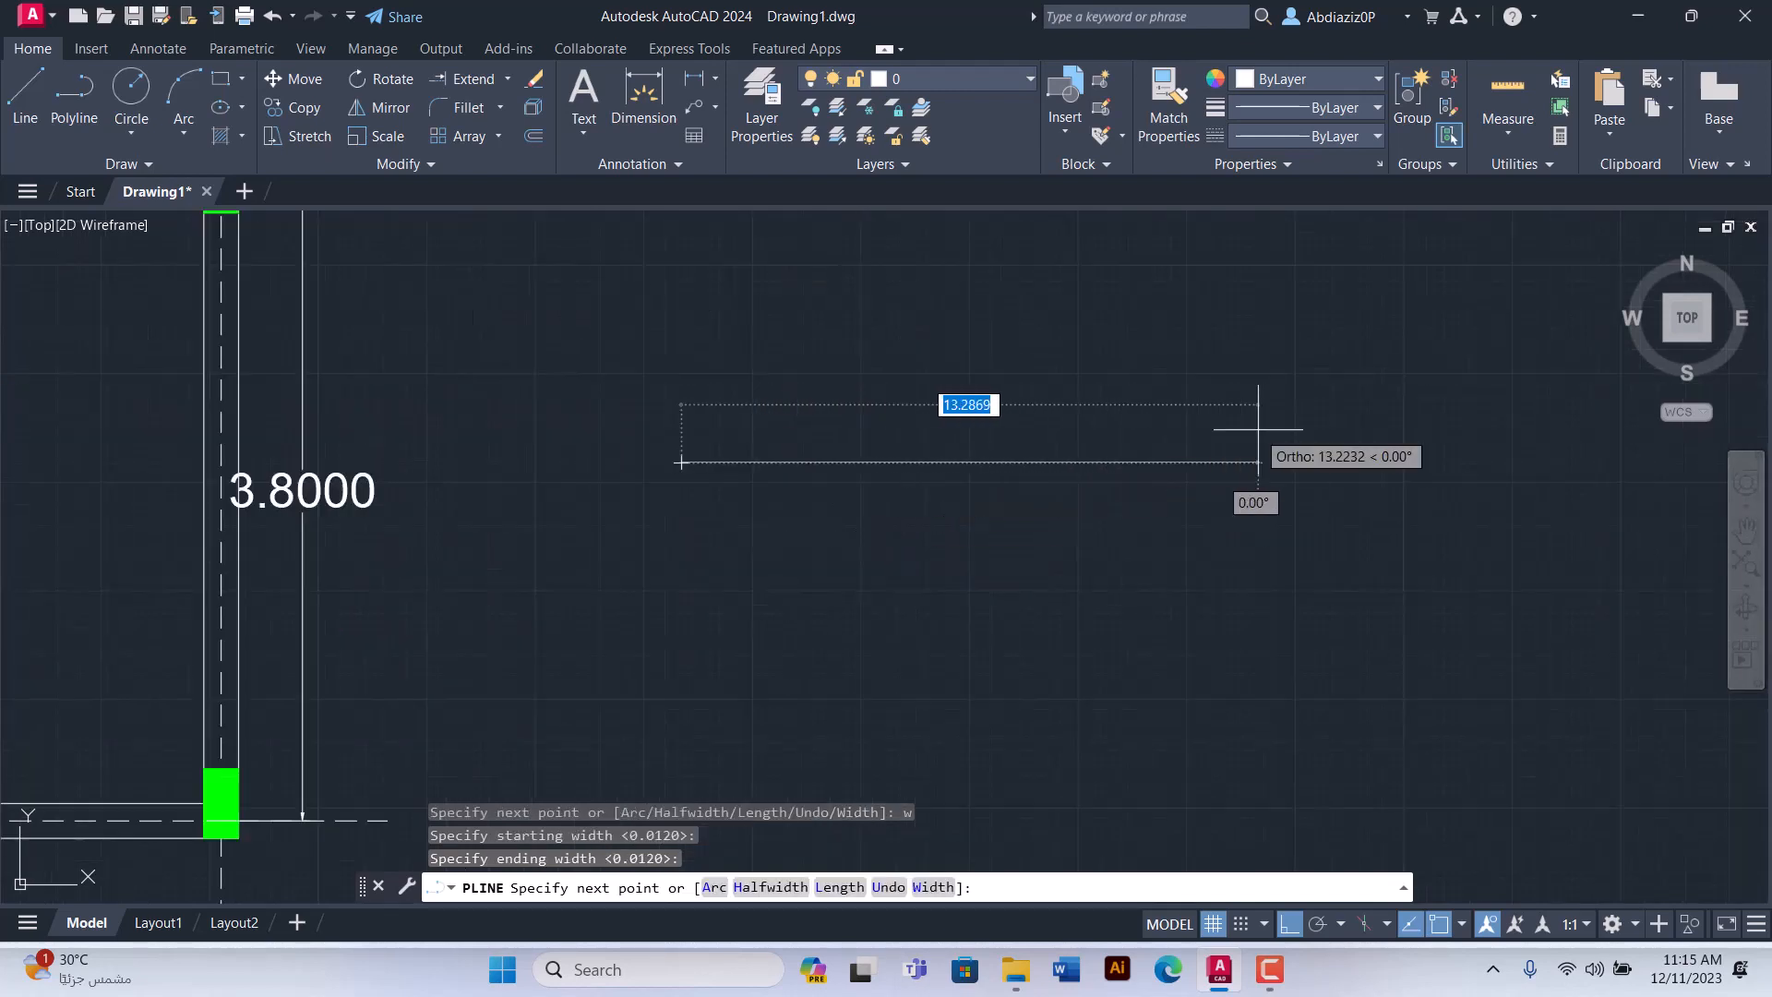
scroll(646, 433, "up", 5)
scroll(1391, 452, "down", 5)
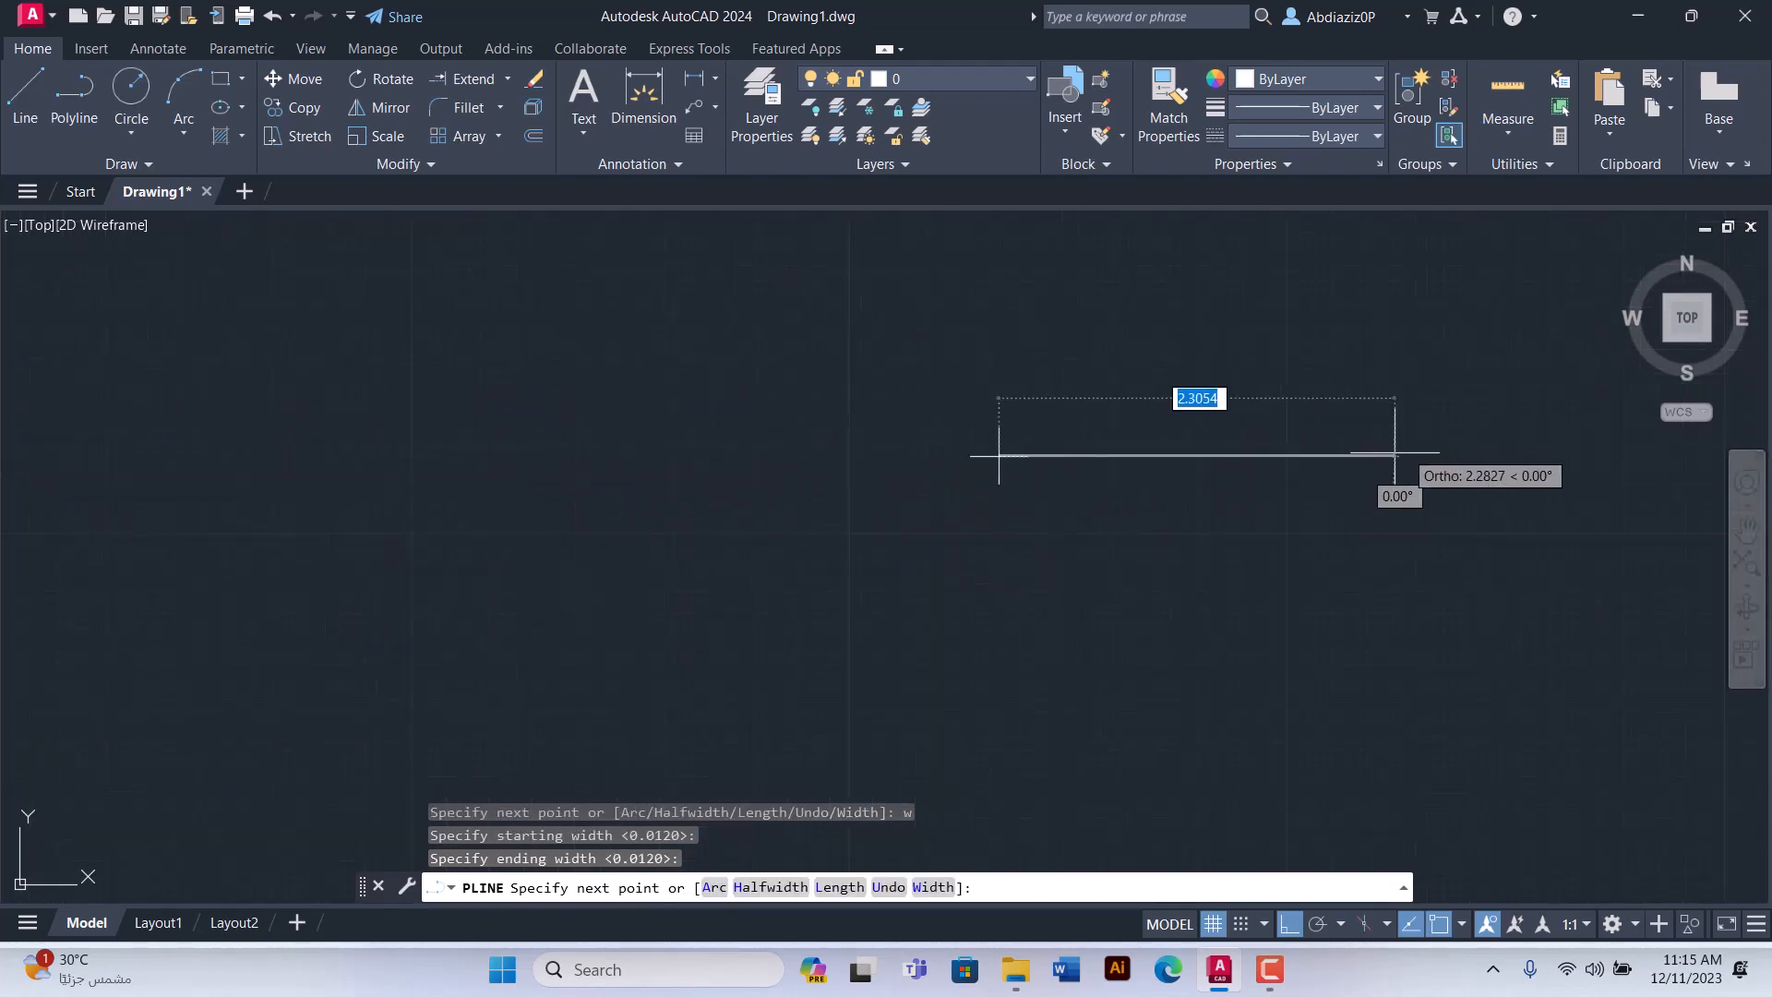
scroll(1033, 453, "up", 7)
scroll(1021, 383, "up", 7)
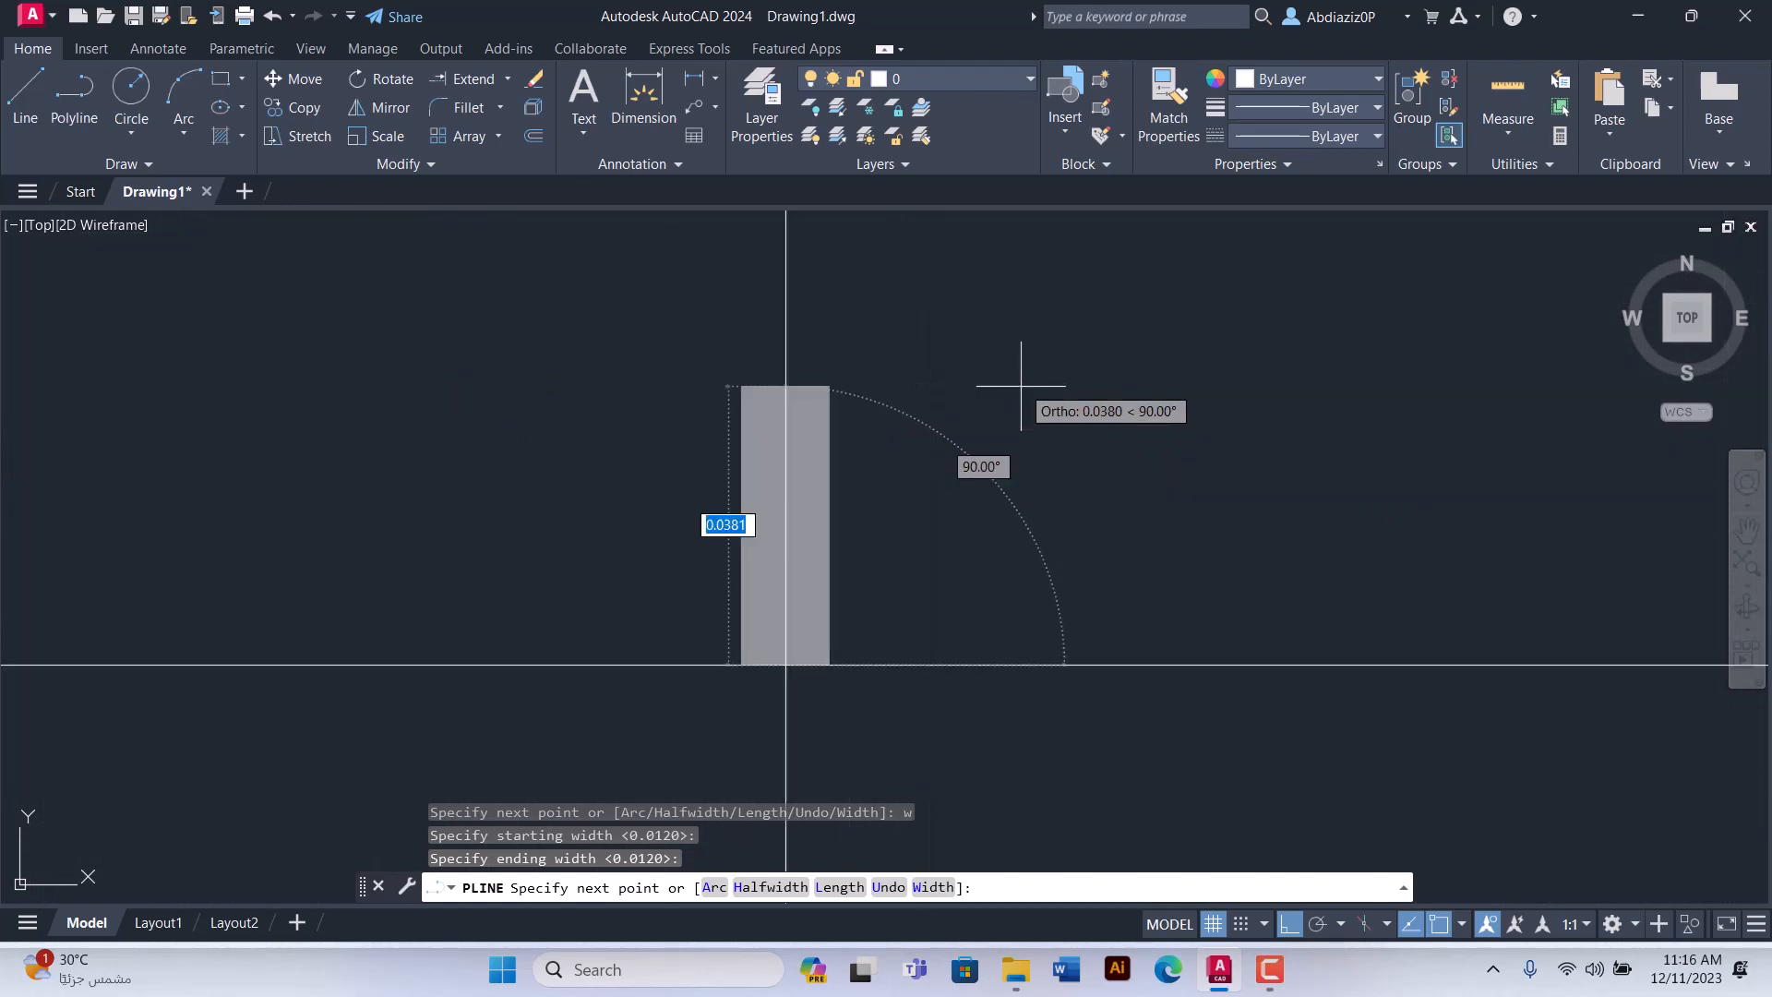
scroll(707, 521, "down", 7)
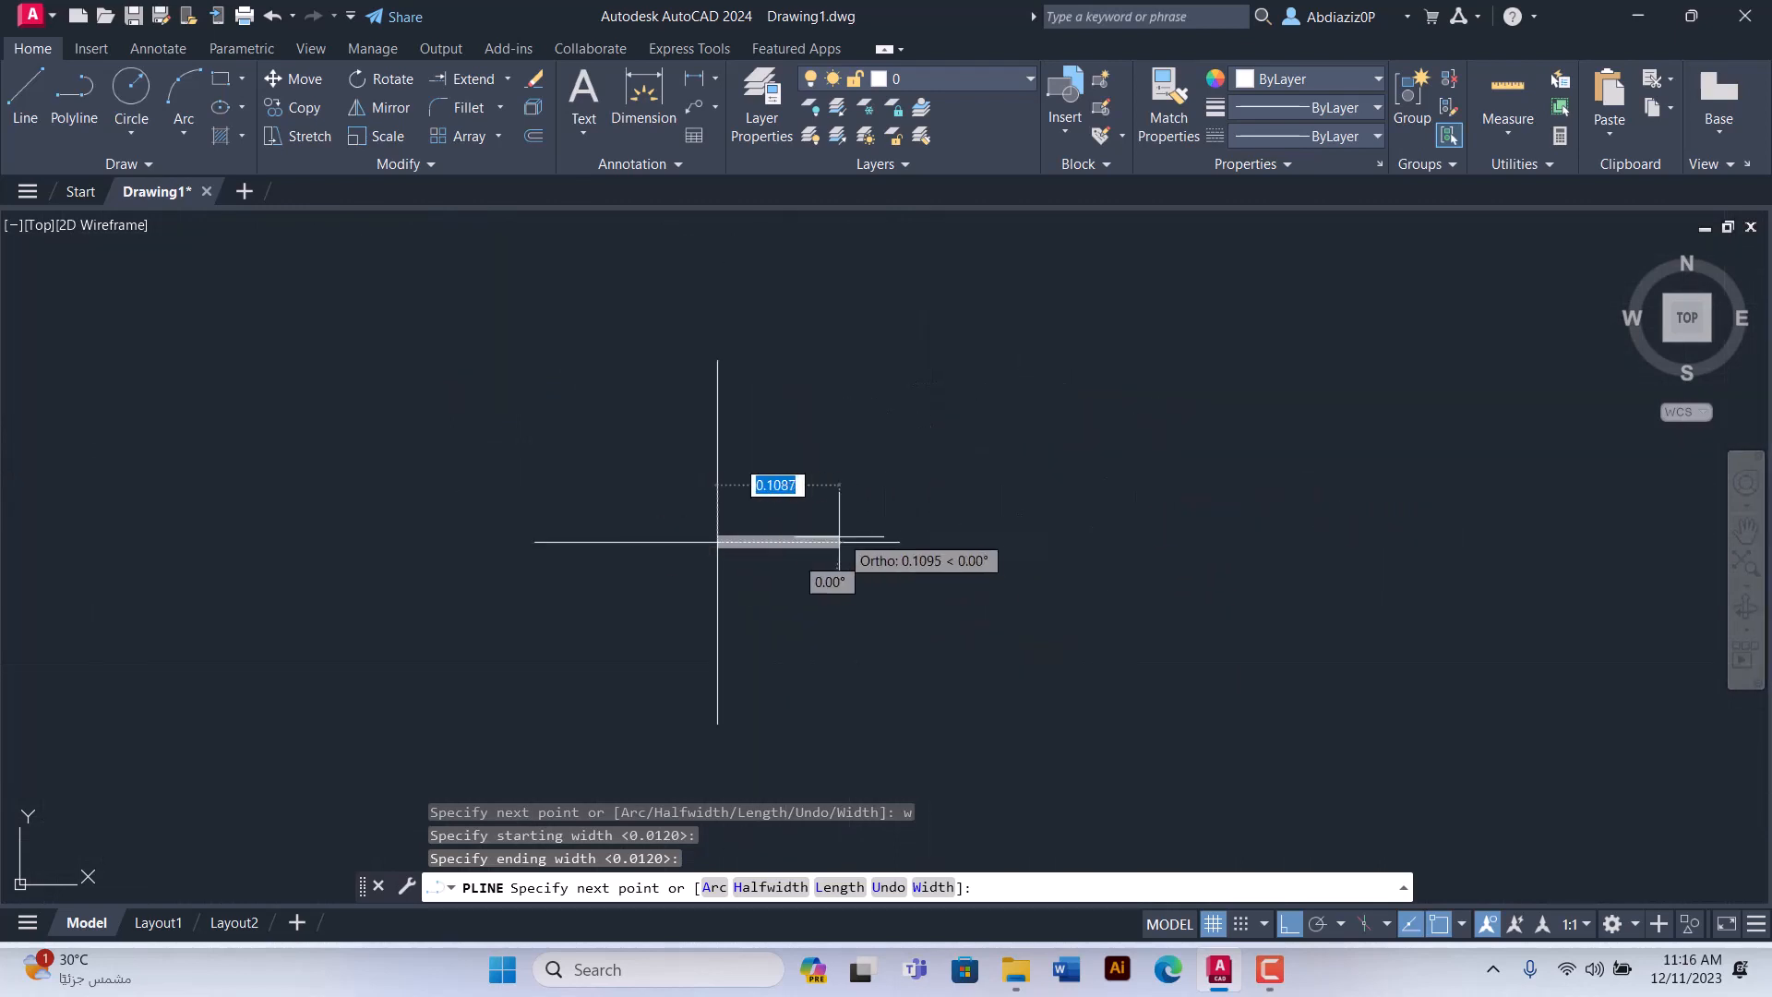
scroll(969, 469, "up", 6)
scroll(998, 468, "down", 6)
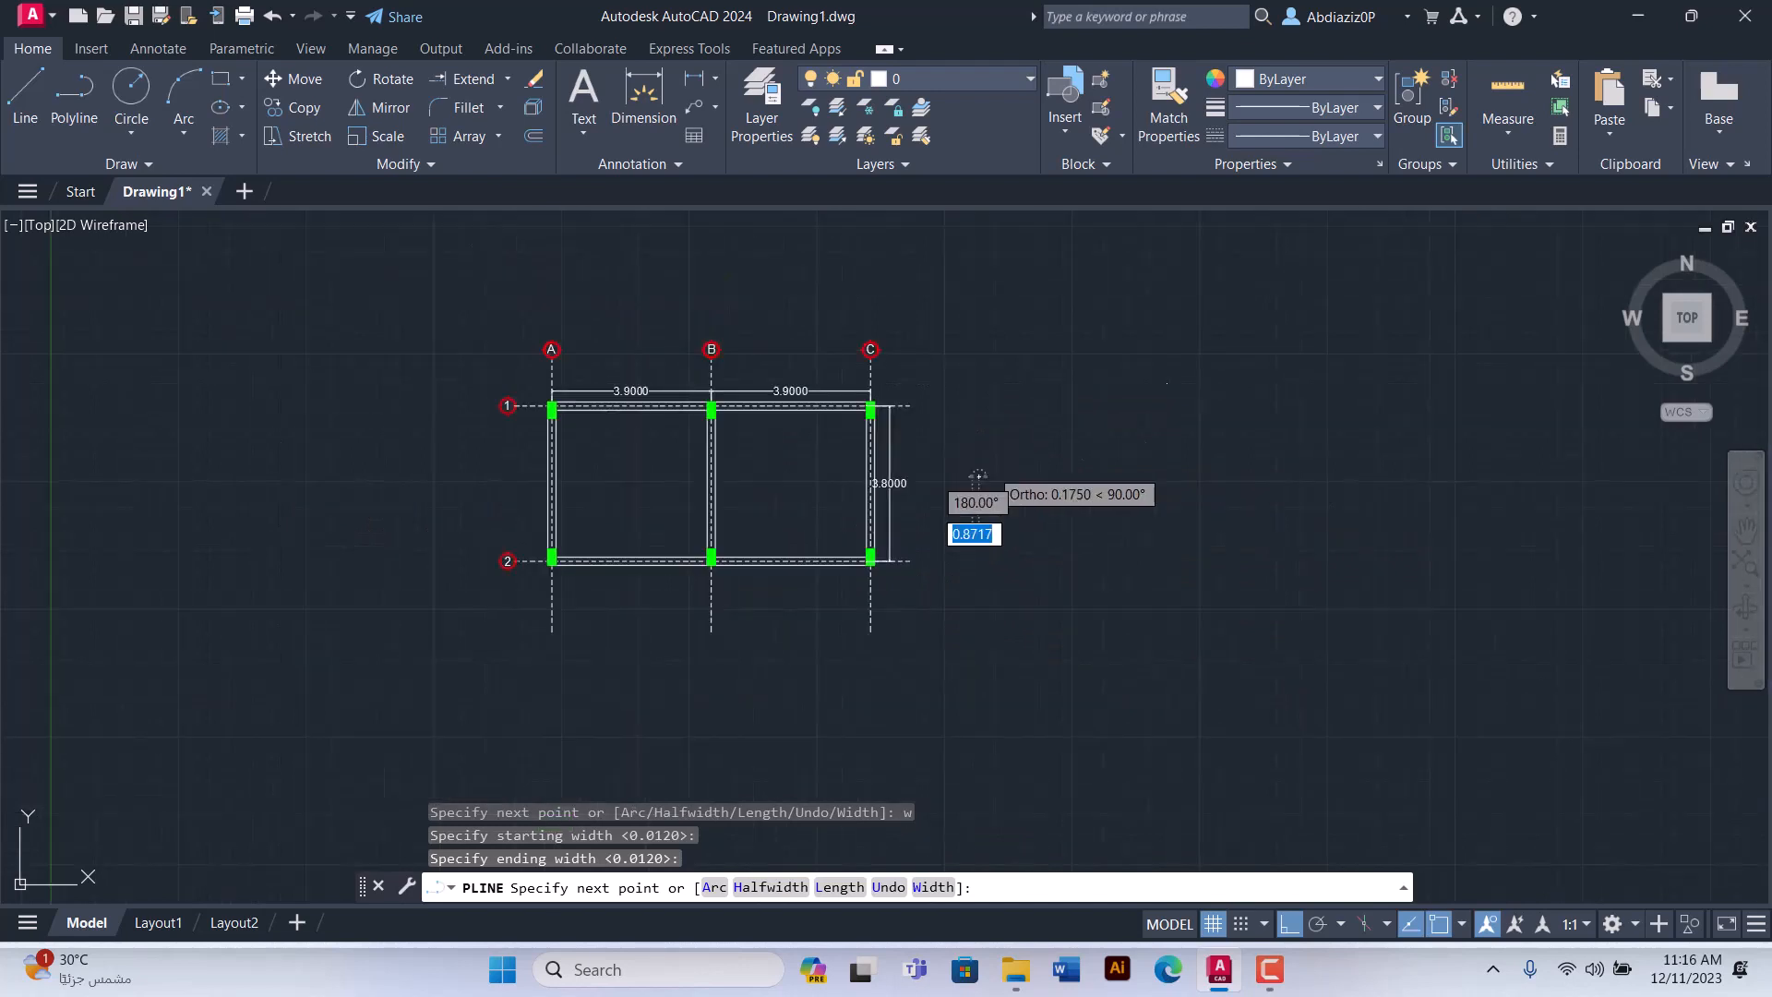
key("Escape")
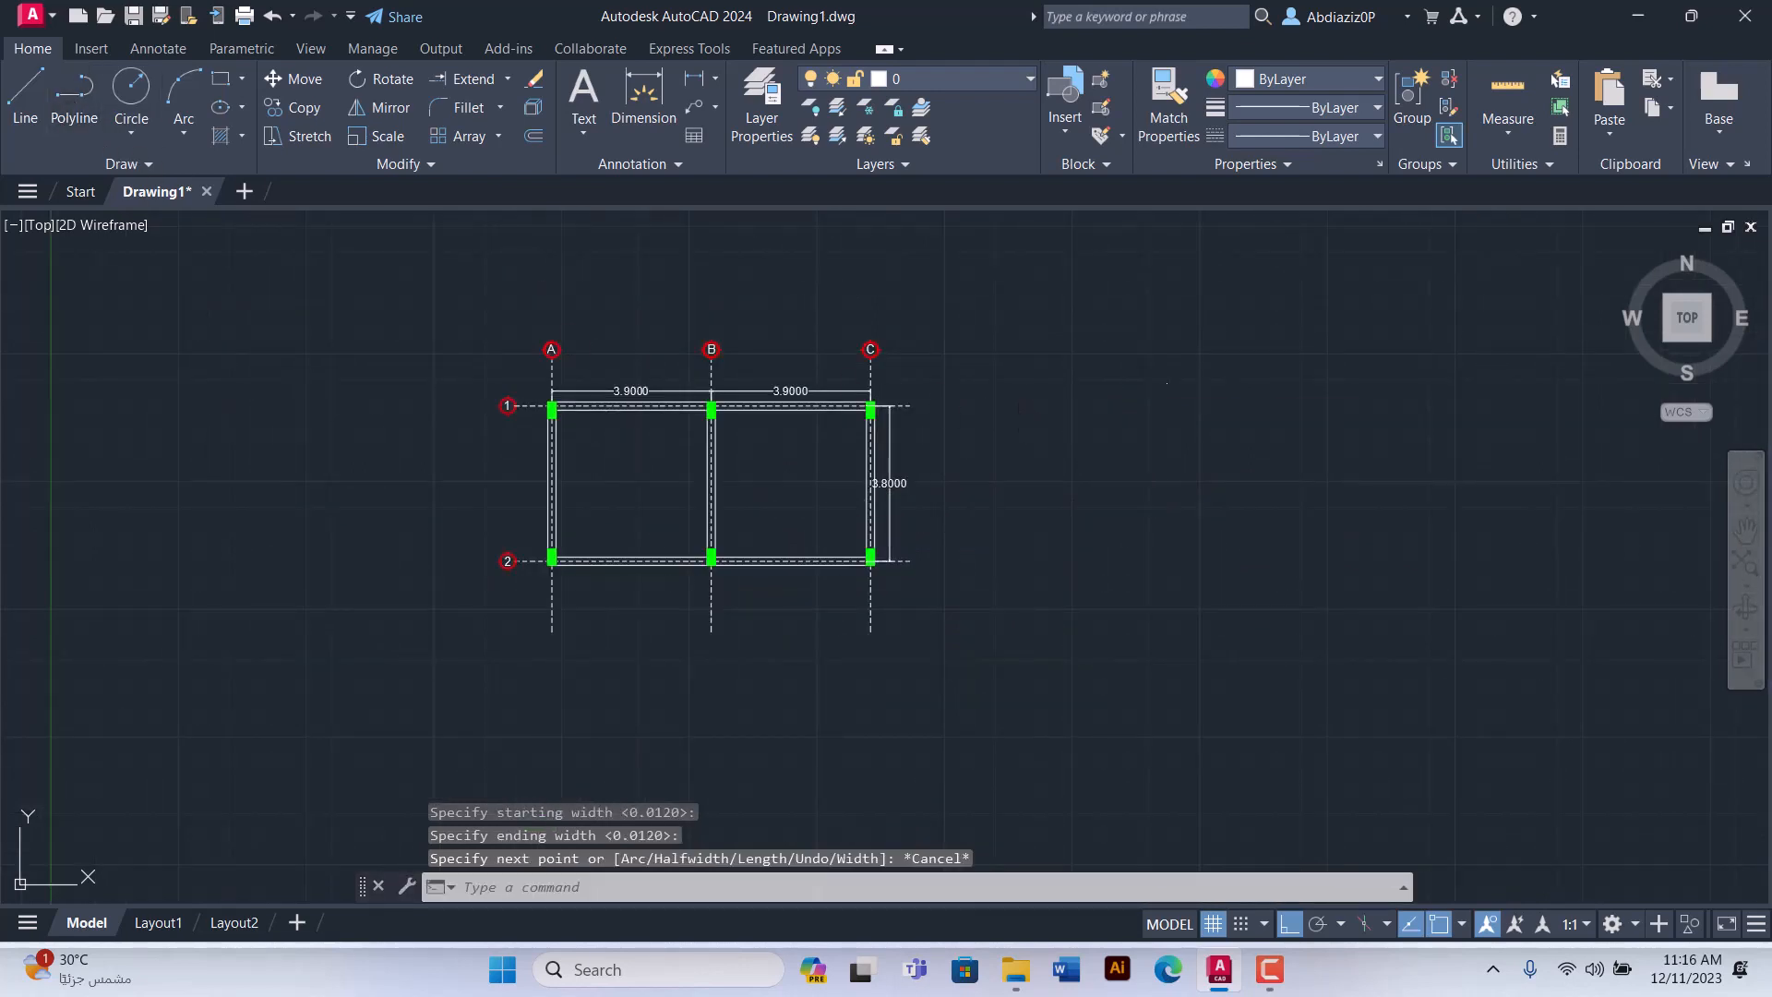
Step: Draw a trial three-segment hook-shaped polyline beside the plan with starting and ending widths of 0
key("Return")
left_click(1001, 497)
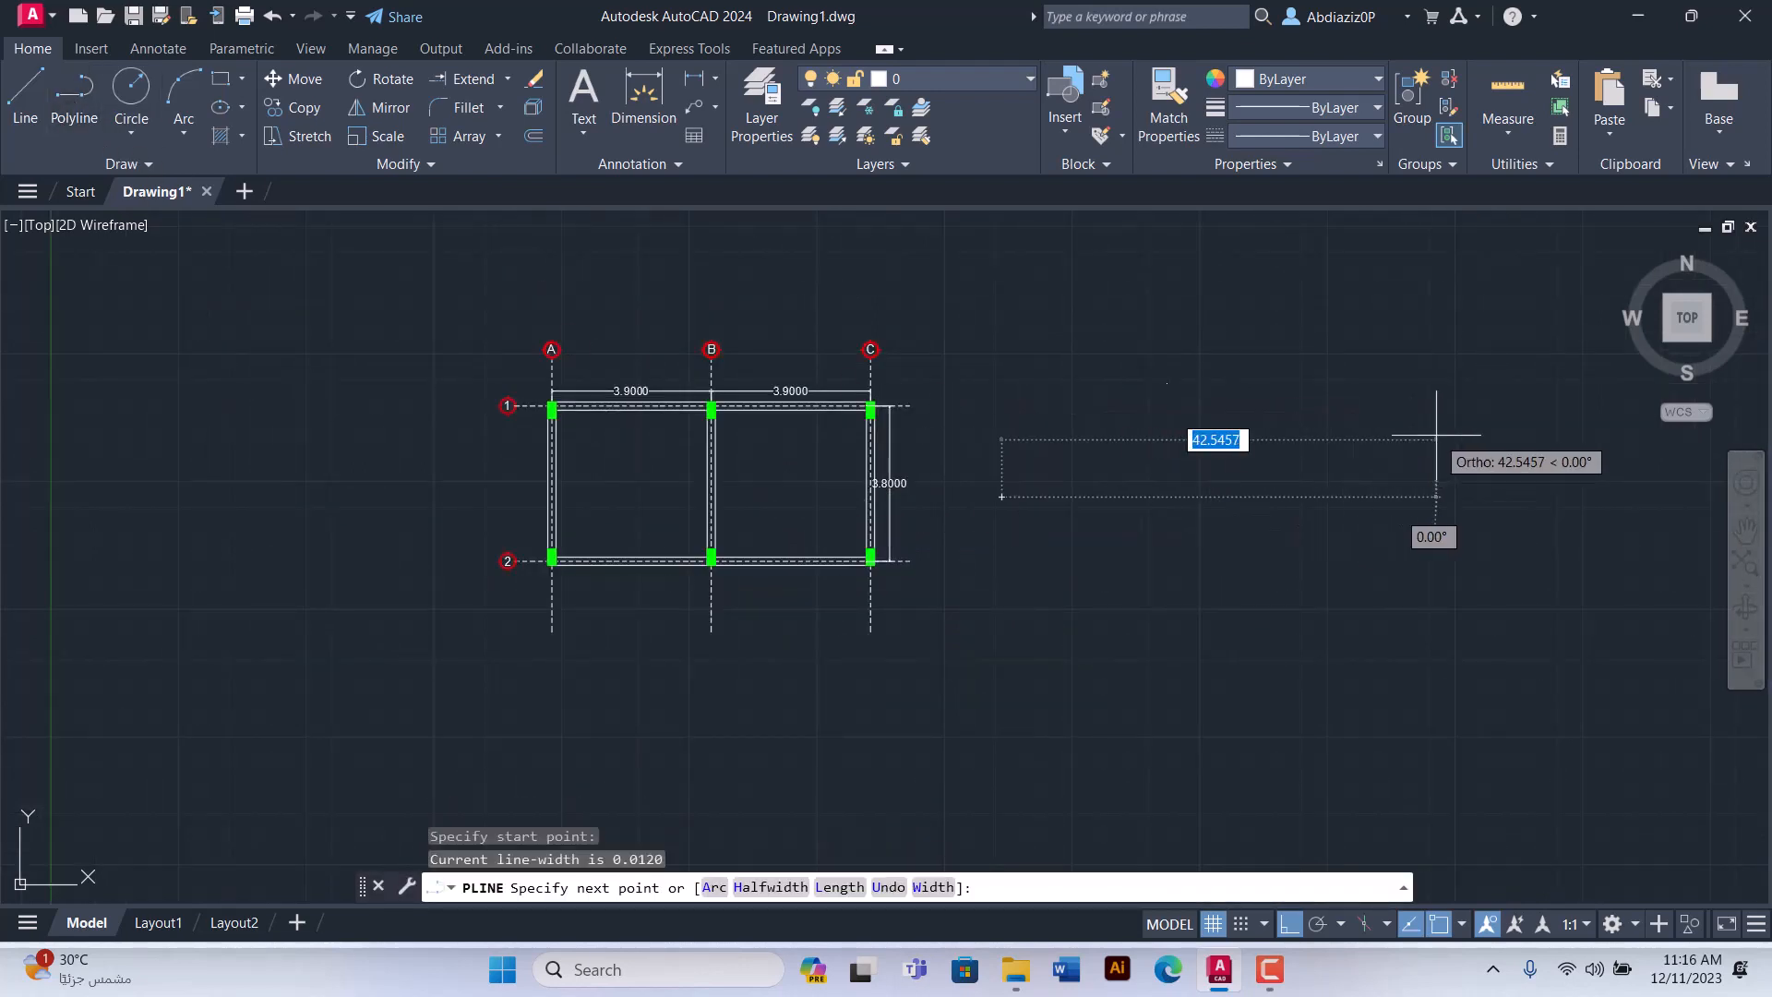
type("w")
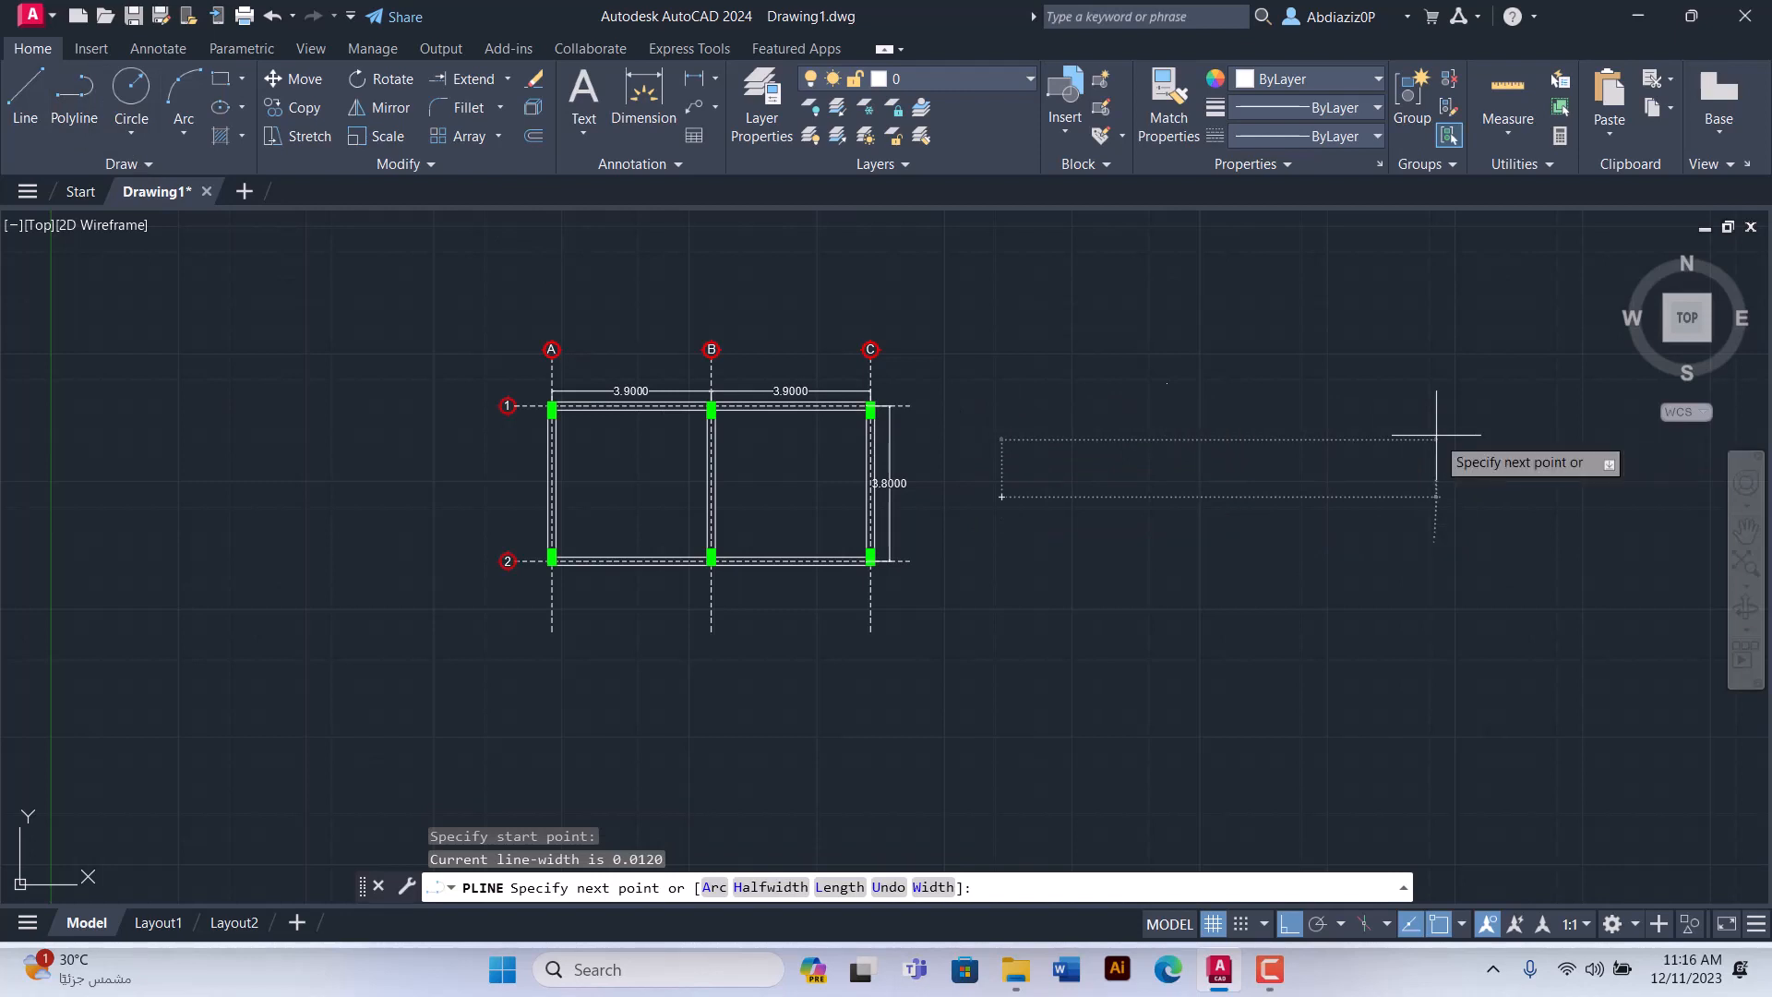
key("Return")
type("0")
key("Return")
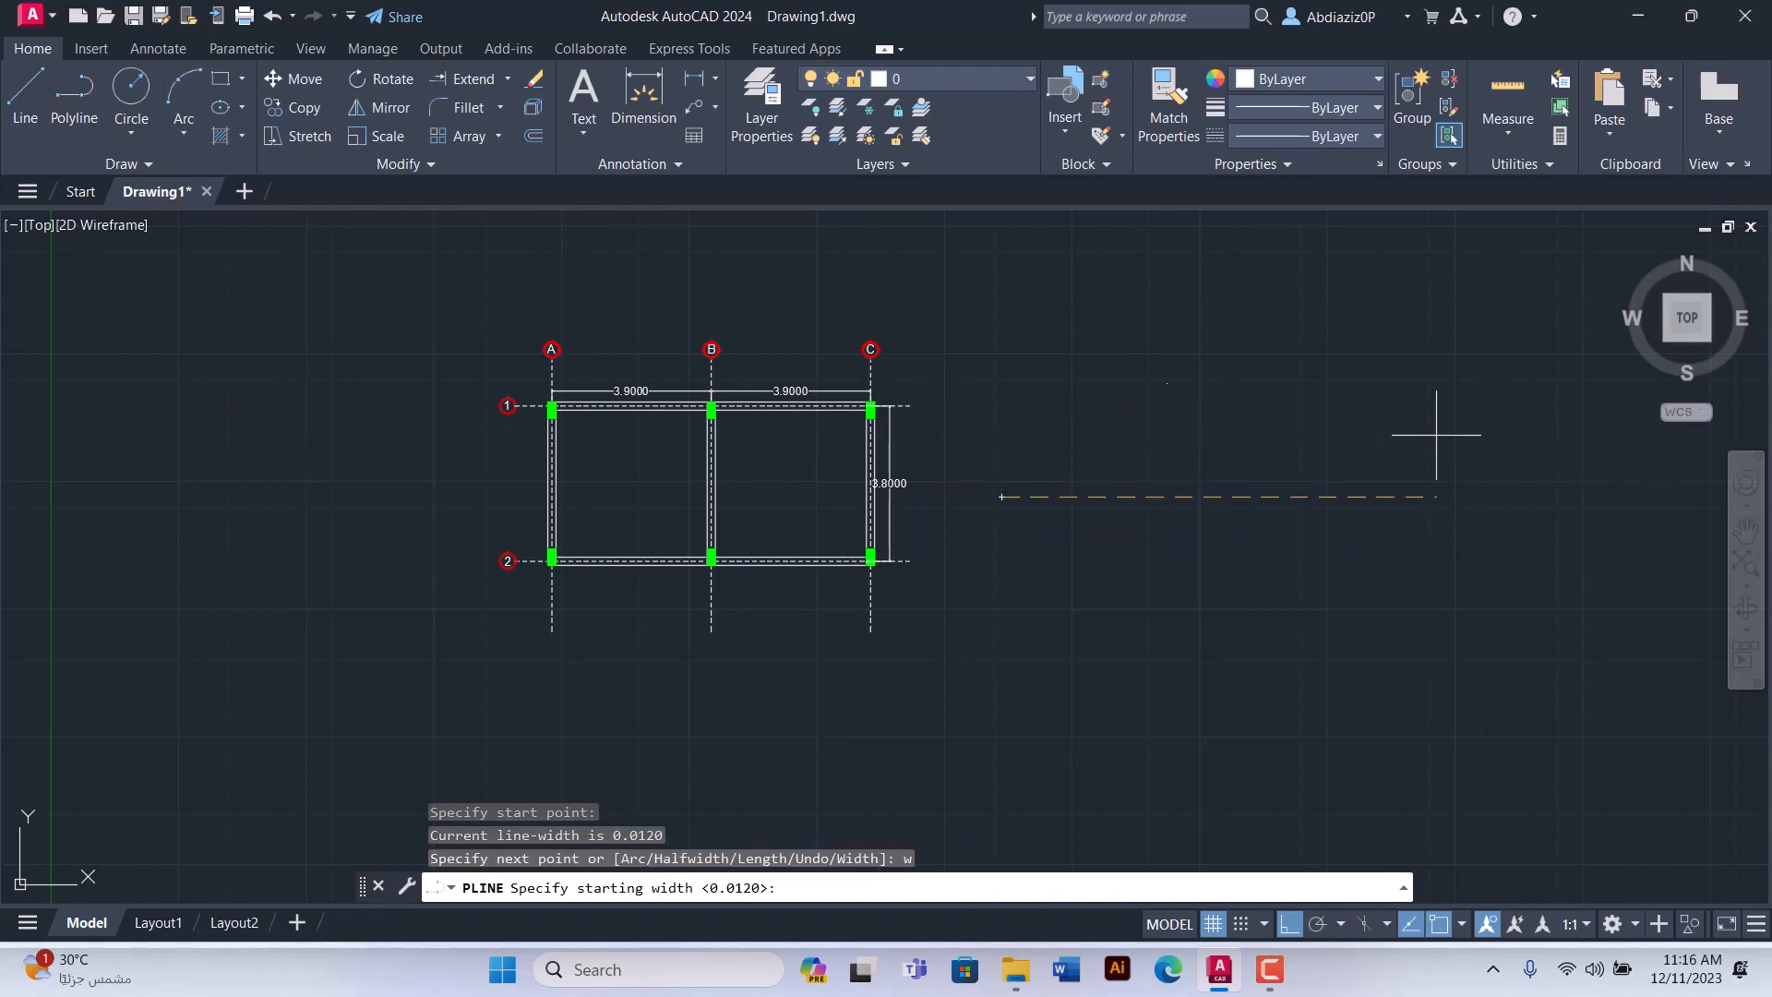
type("0")
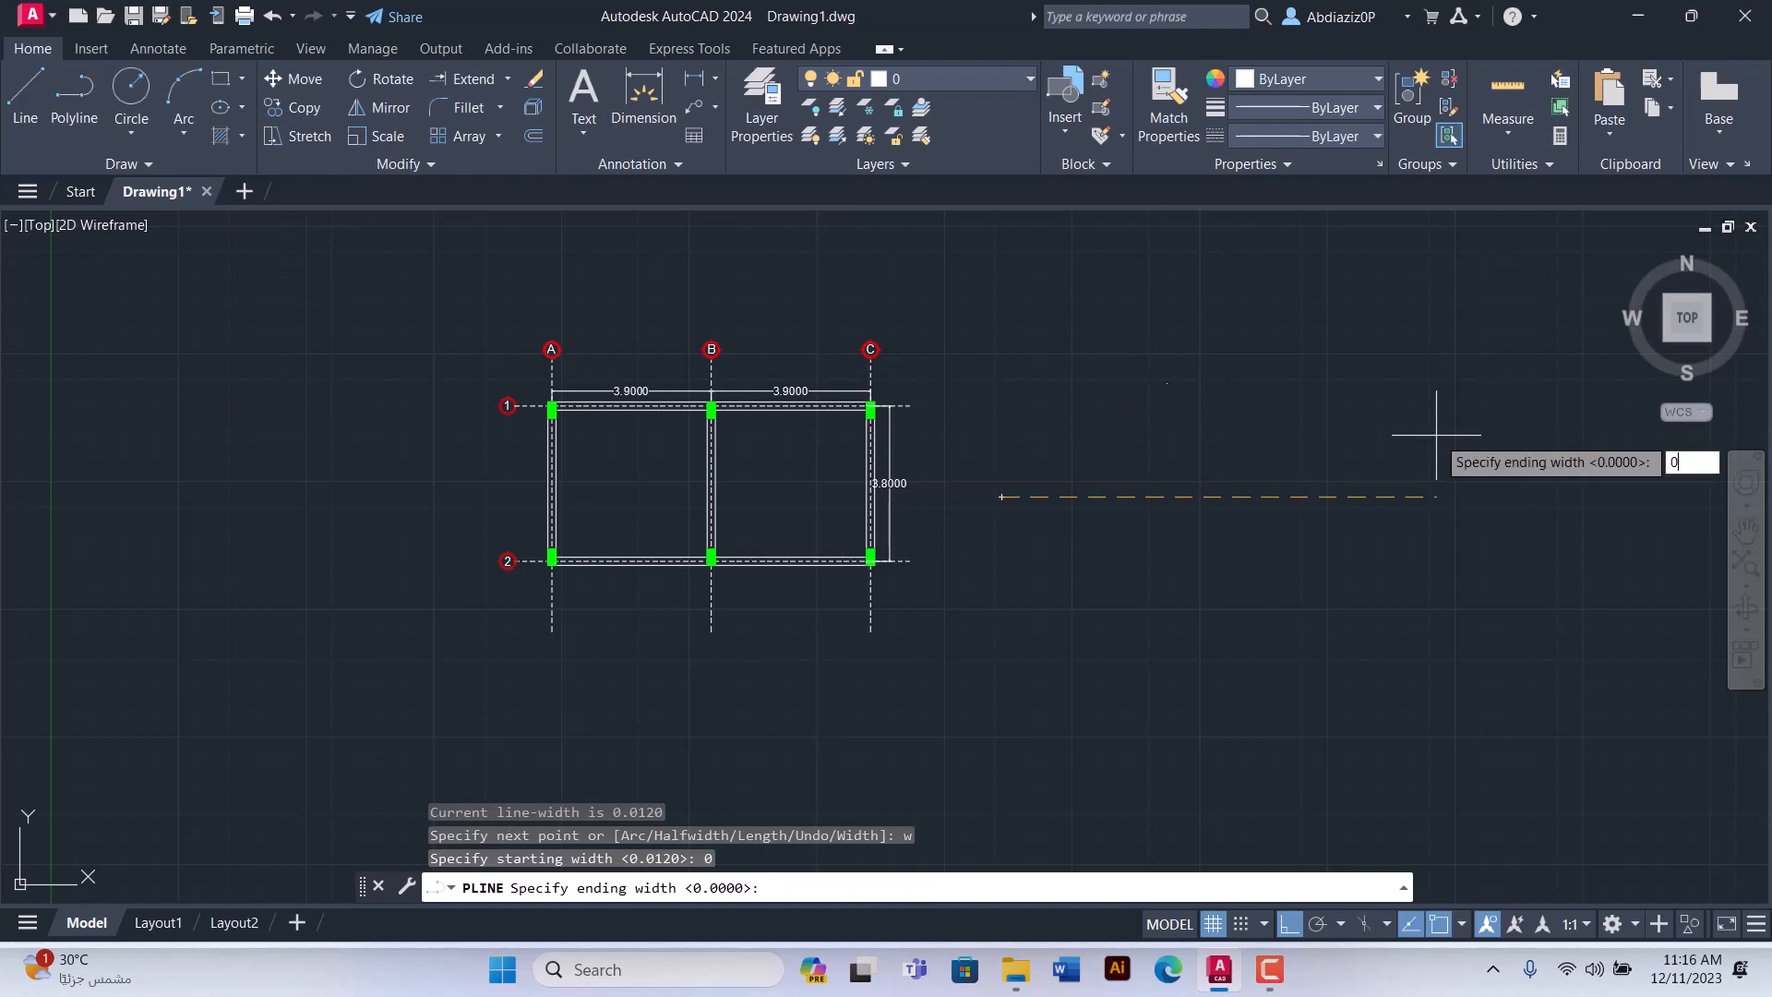
key("Return")
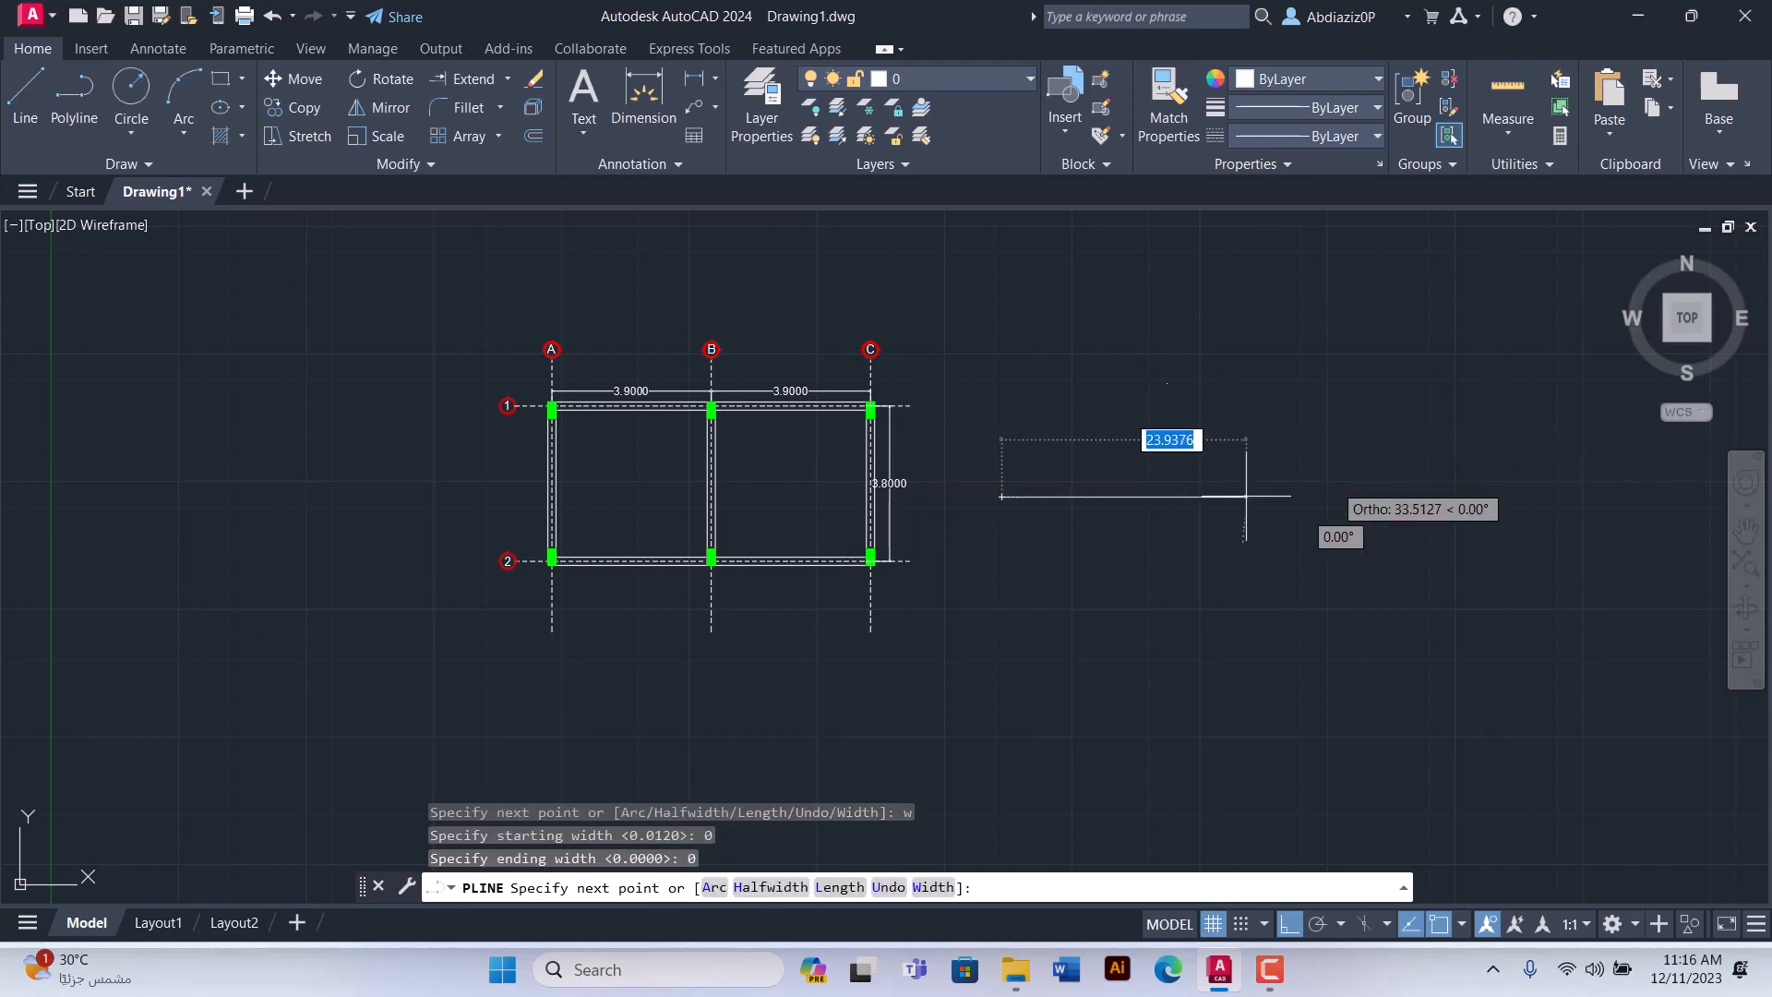
scroll(1090, 510, "up", 2)
scroll(1033, 485, "up", 3)
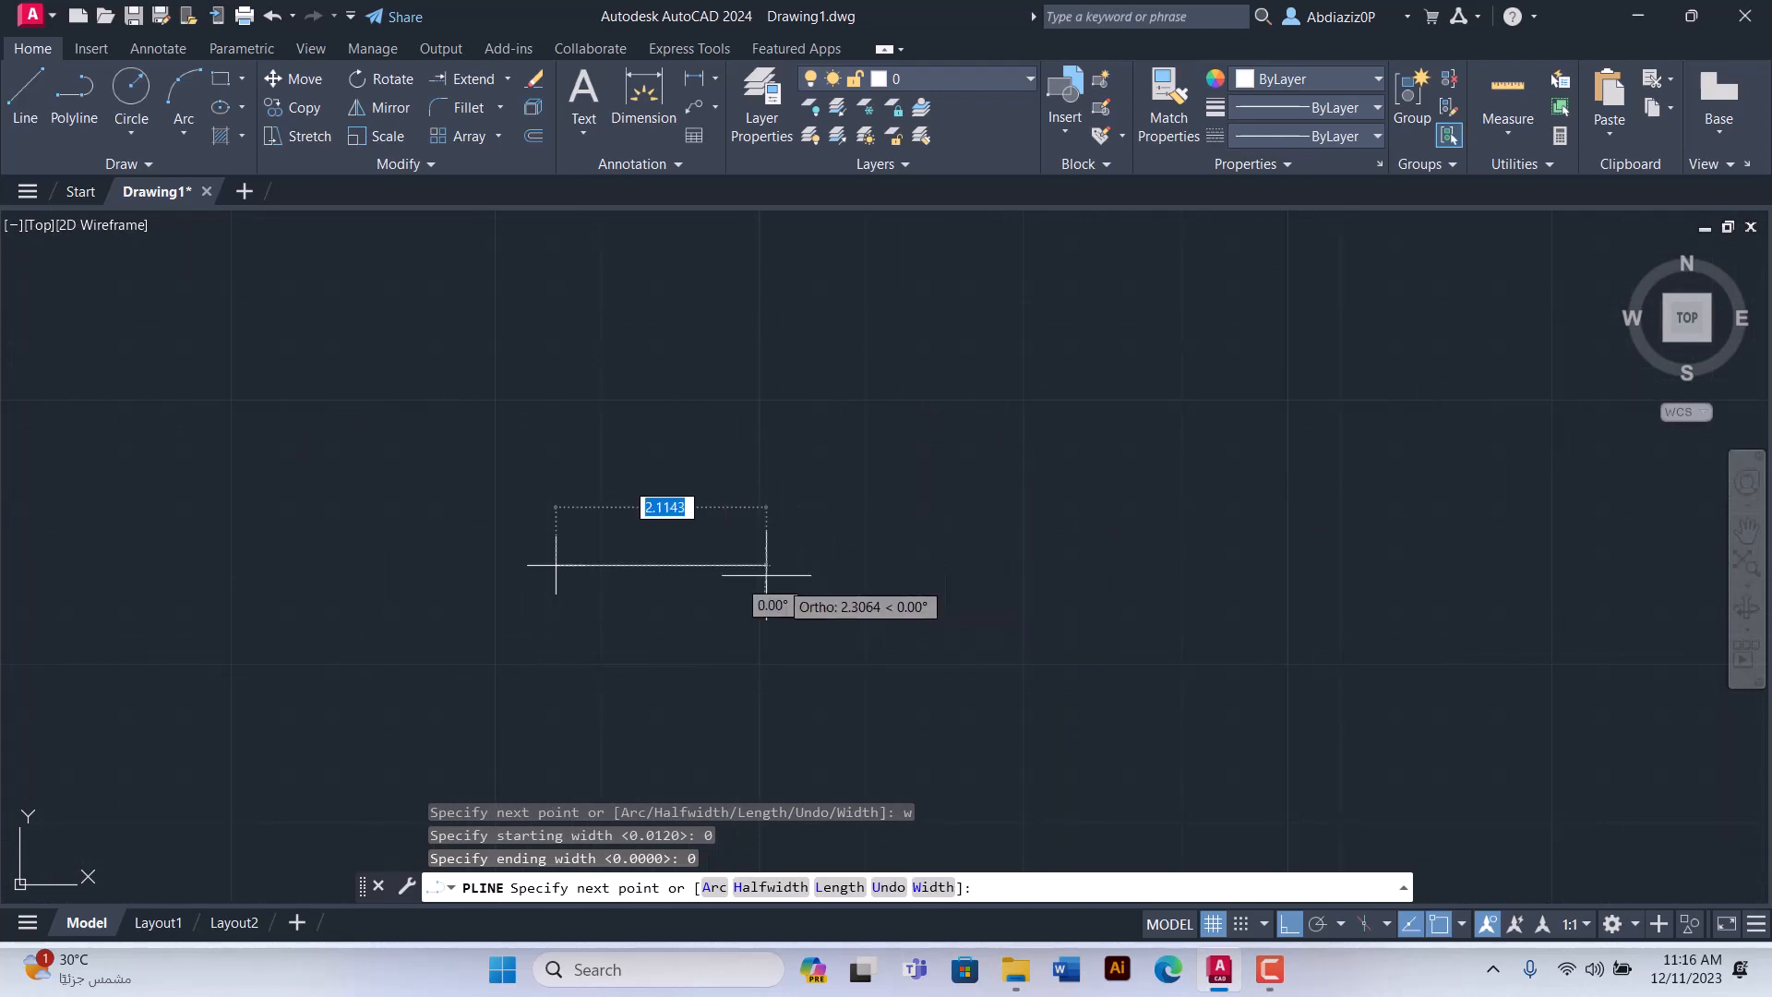
scroll(566, 611, "up", 8)
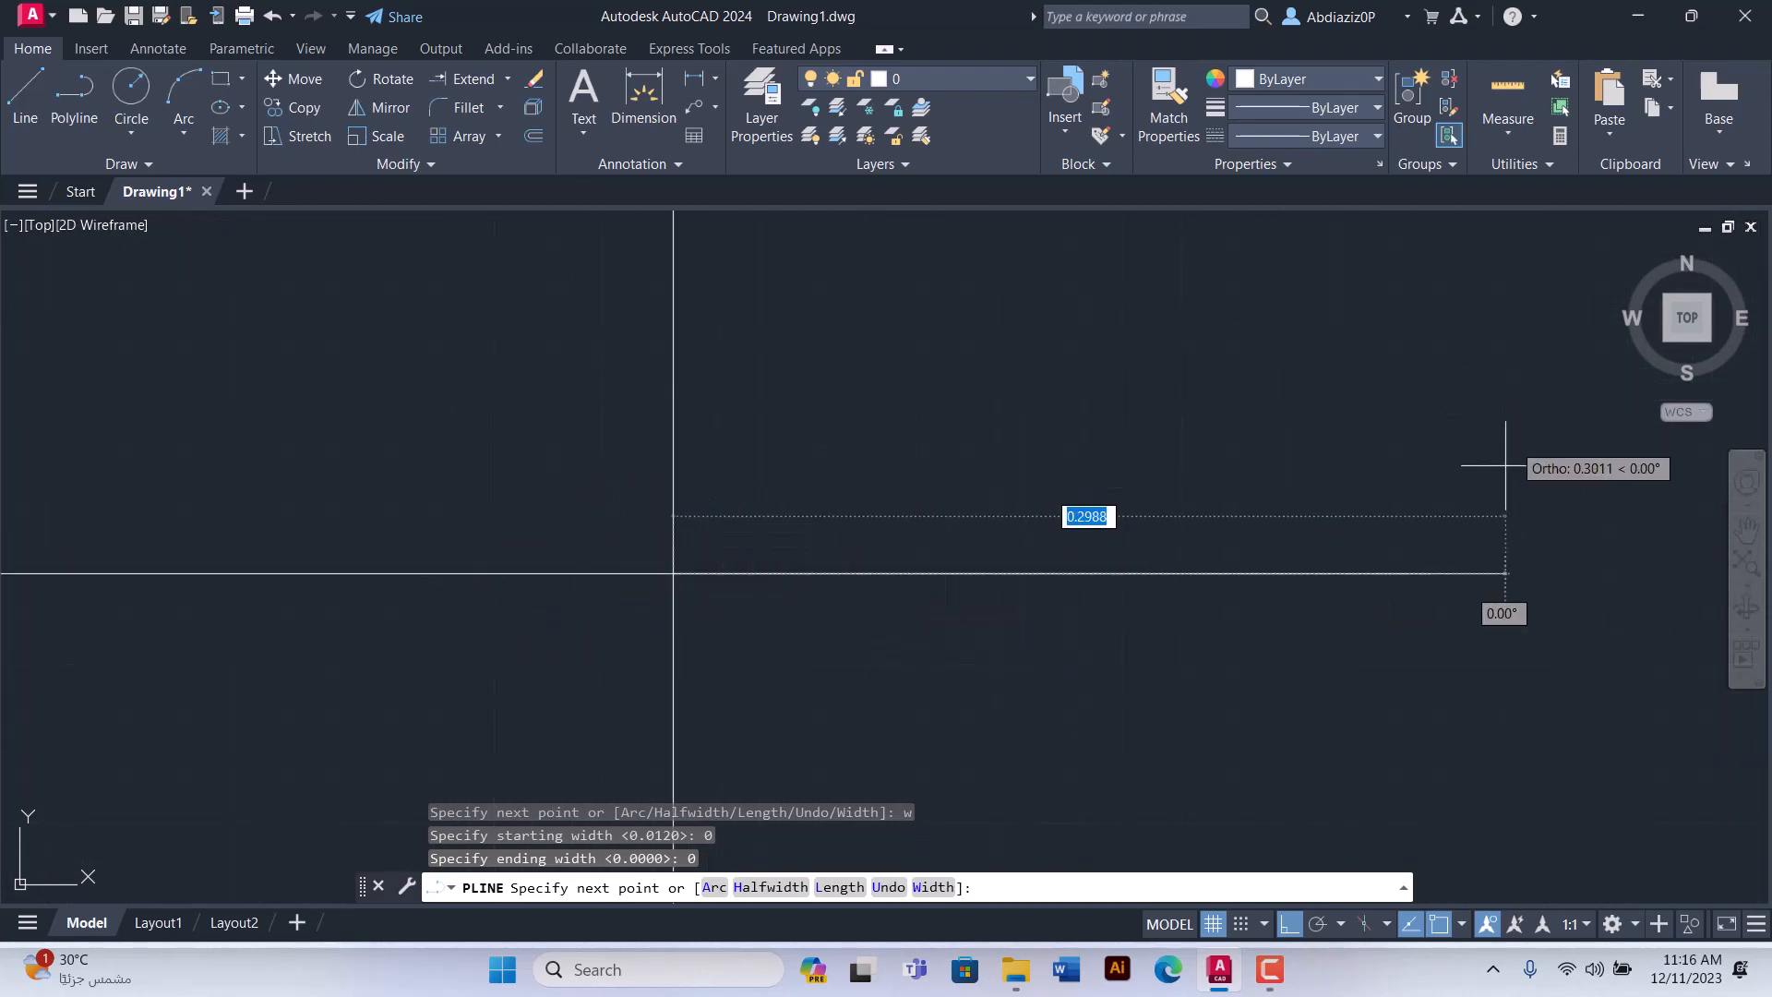
left_click(1450, 538)
left_click(1449, 724)
left_click(1197, 724)
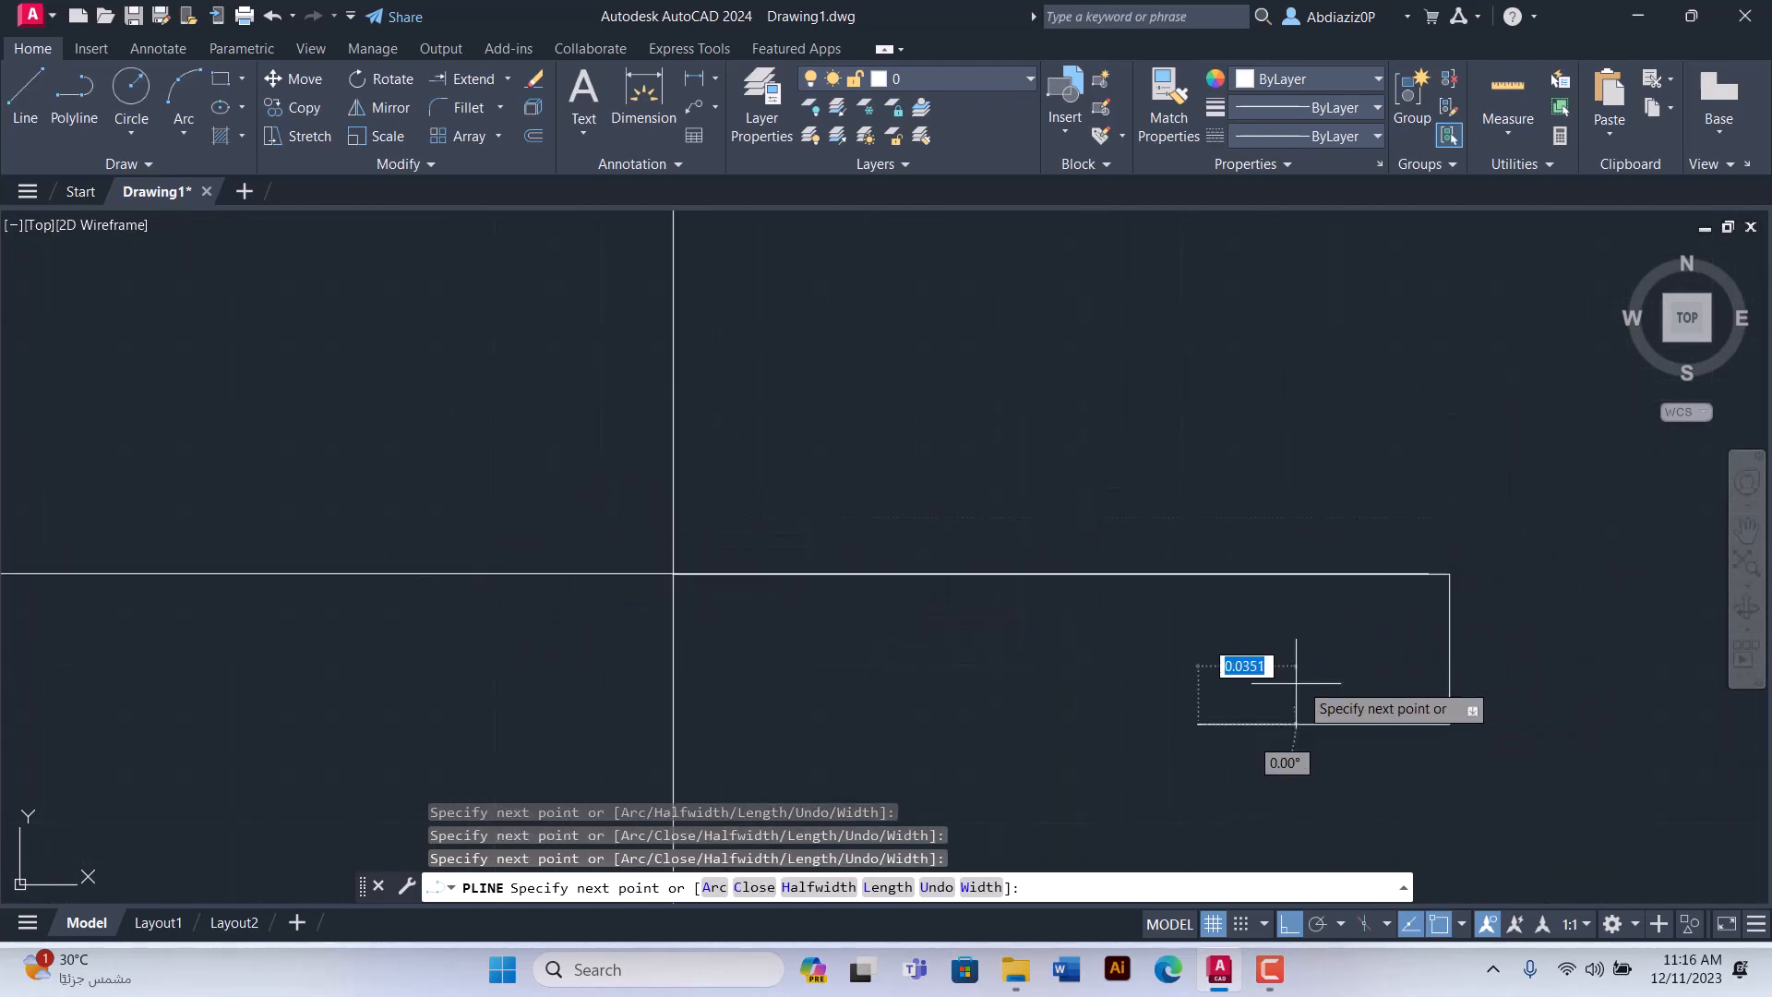
key("Escape")
Step: Erase the zero-width hook-shaped polyline
left_click(1502, 772)
left_click(1447, 737)
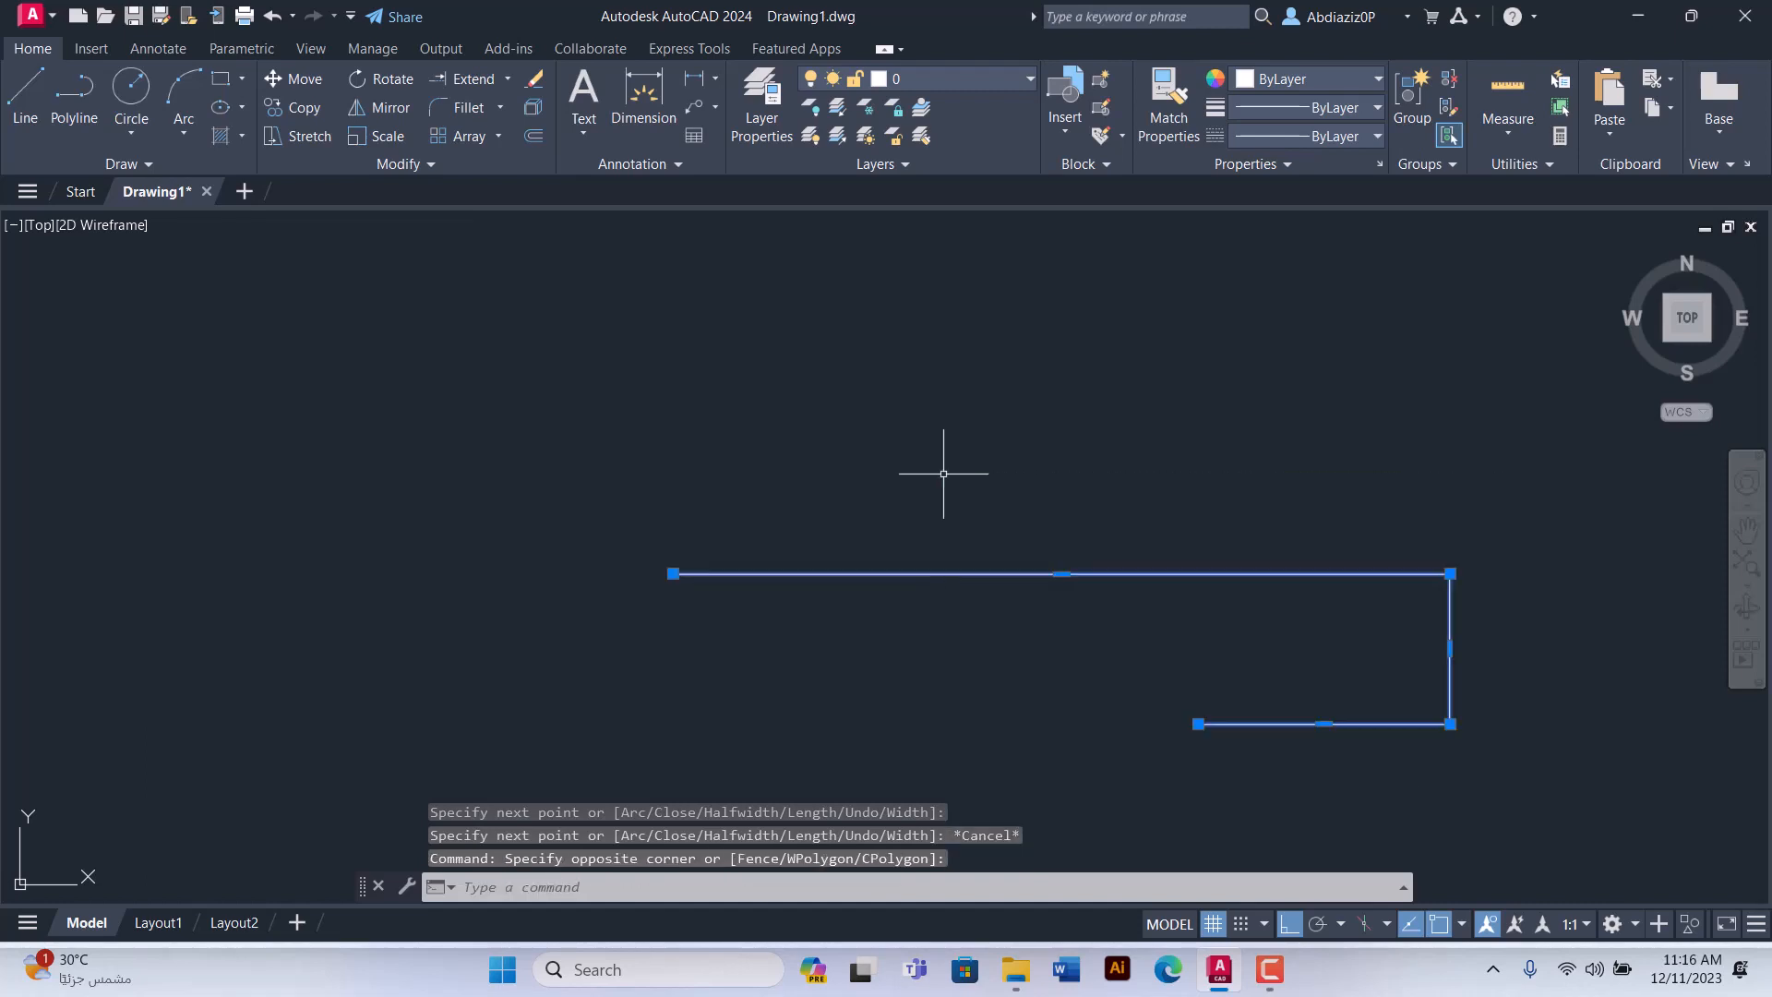
key("Delete")
Step: Start a polyline beside the plan with starting and ending widths of 0.01 and draw its long horizontal segment
type("pl")
key("Return")
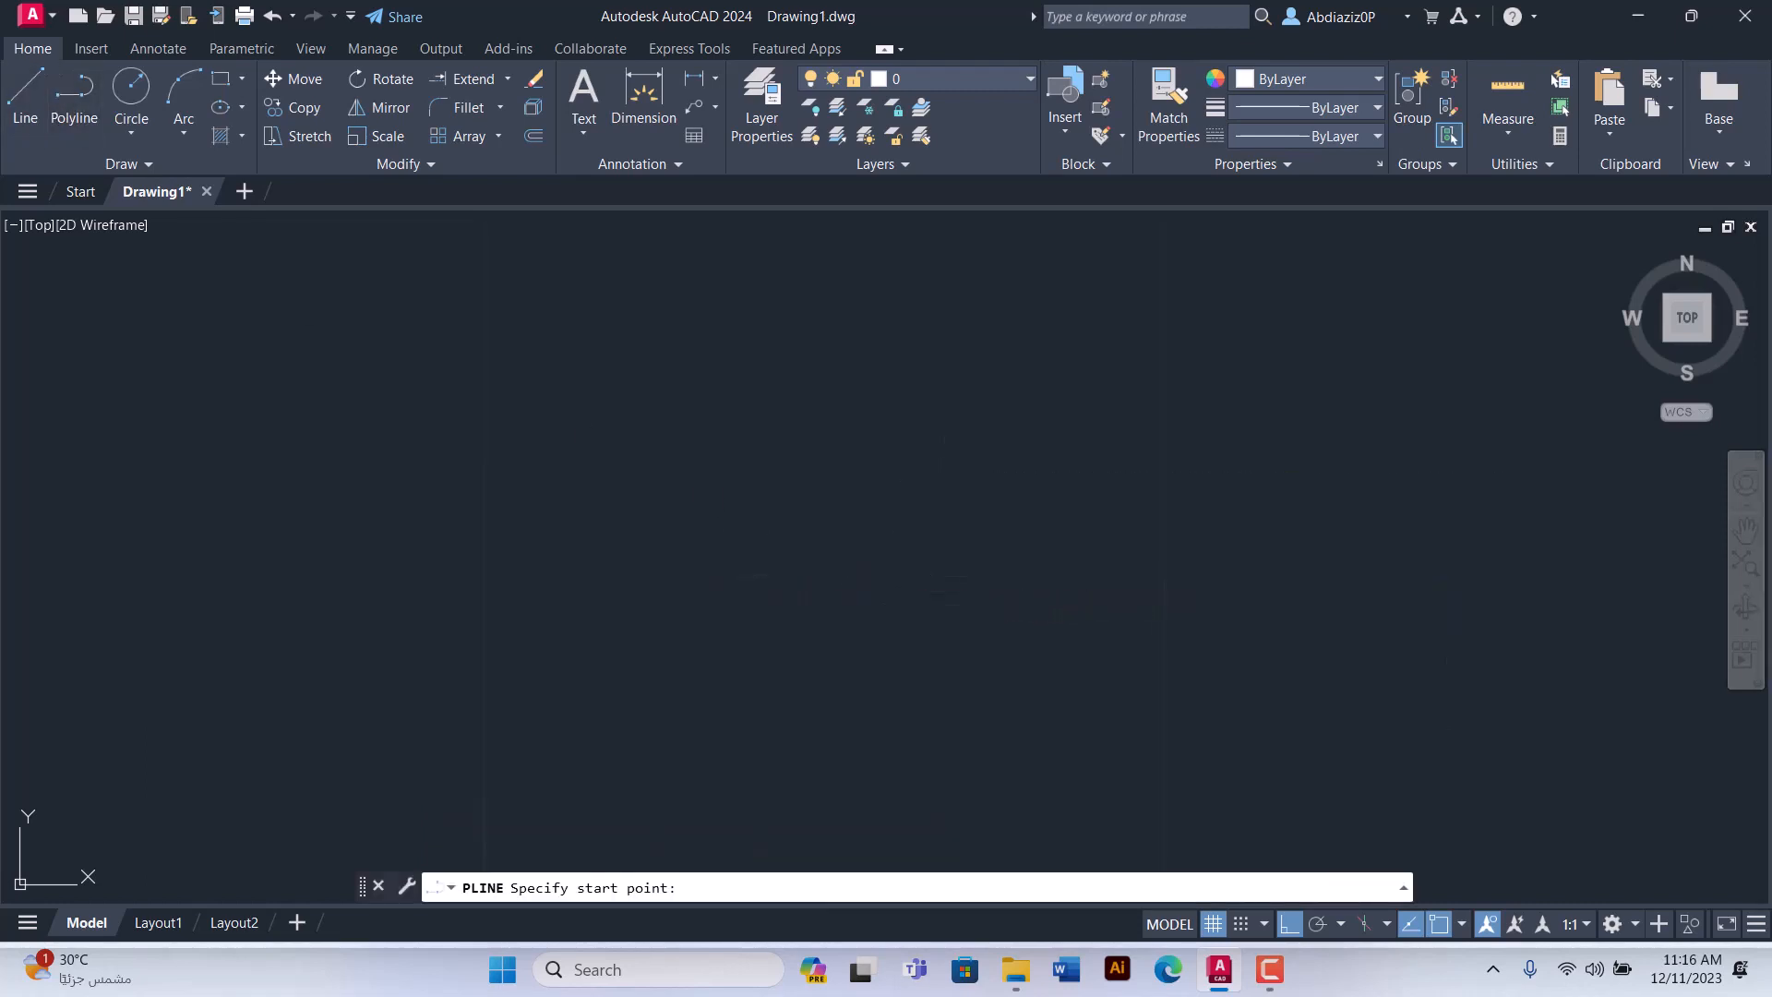
left_click(722, 576)
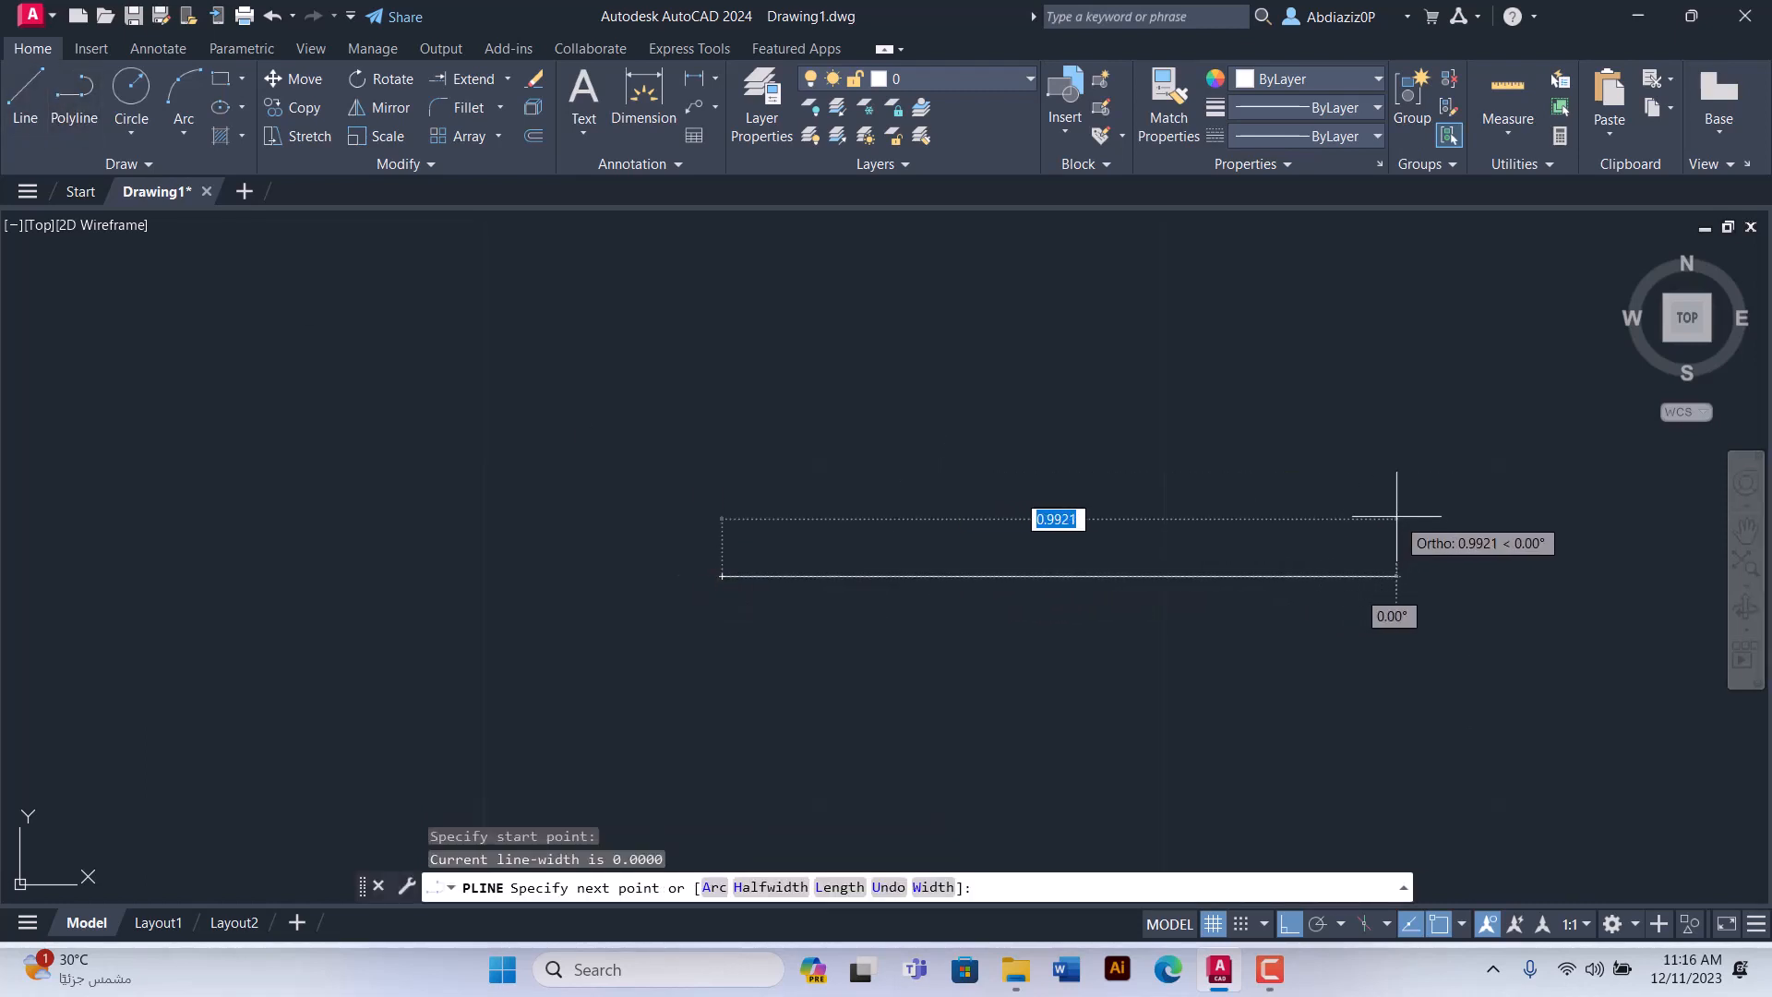
type("w")
key("Return")
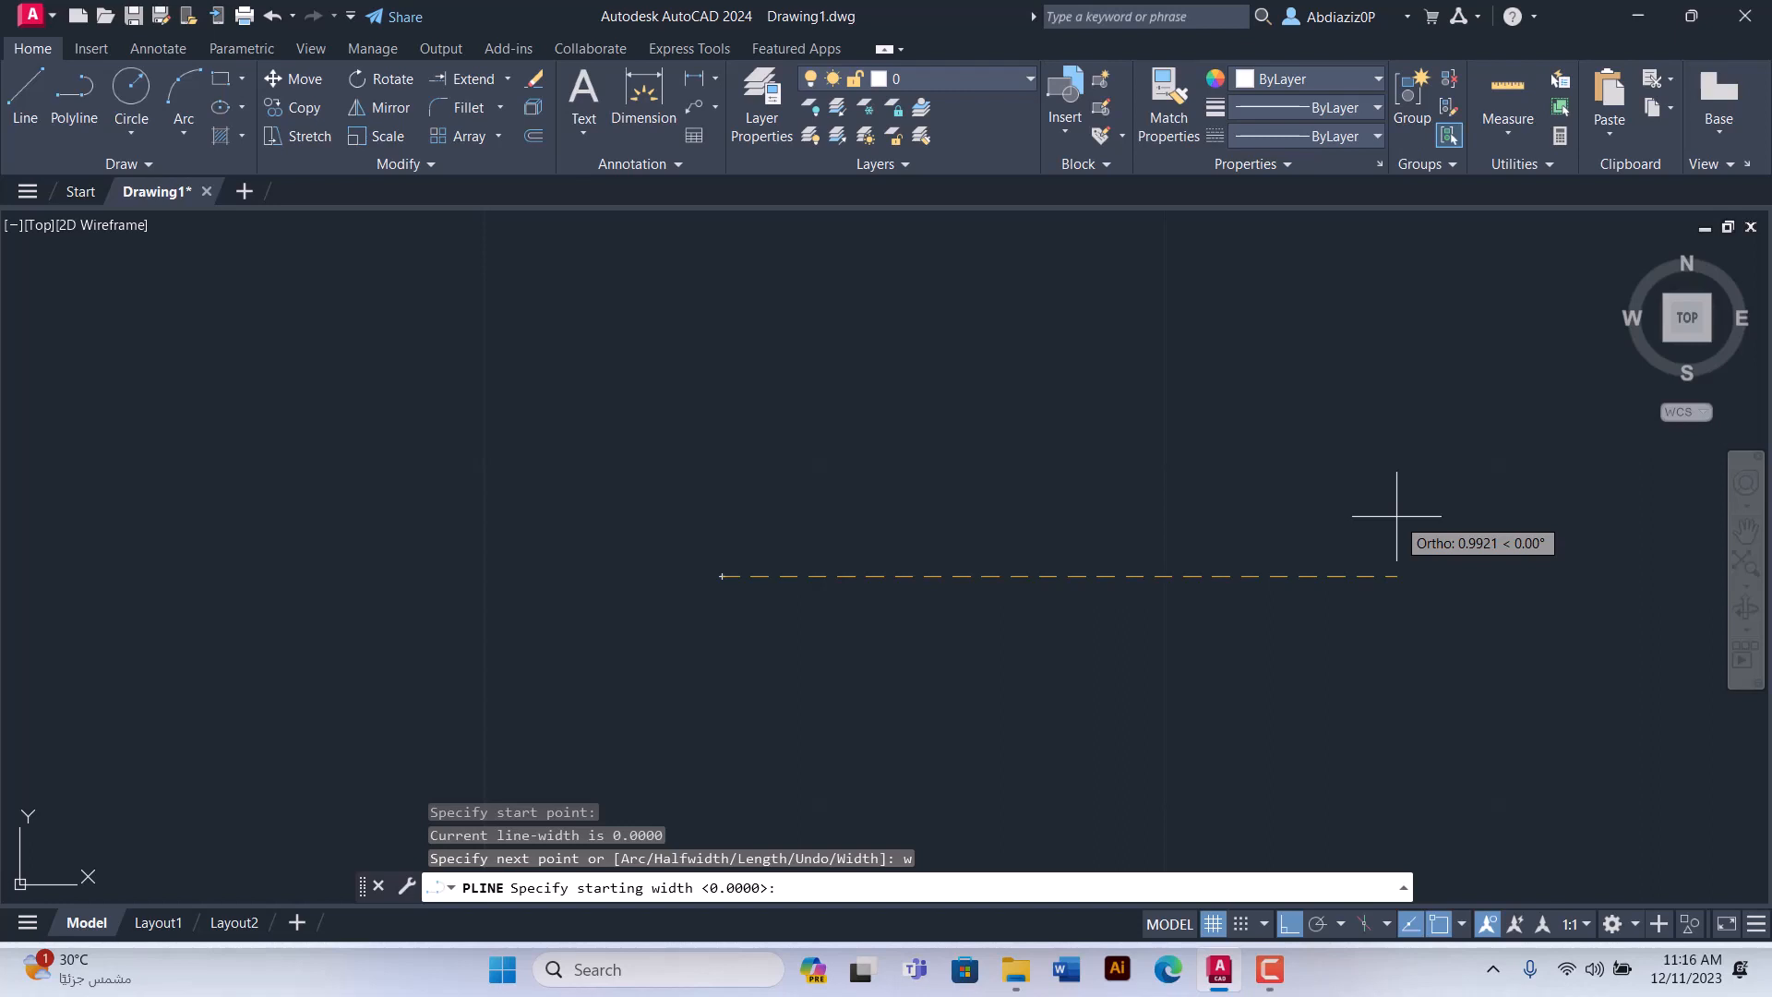
type("0.01")
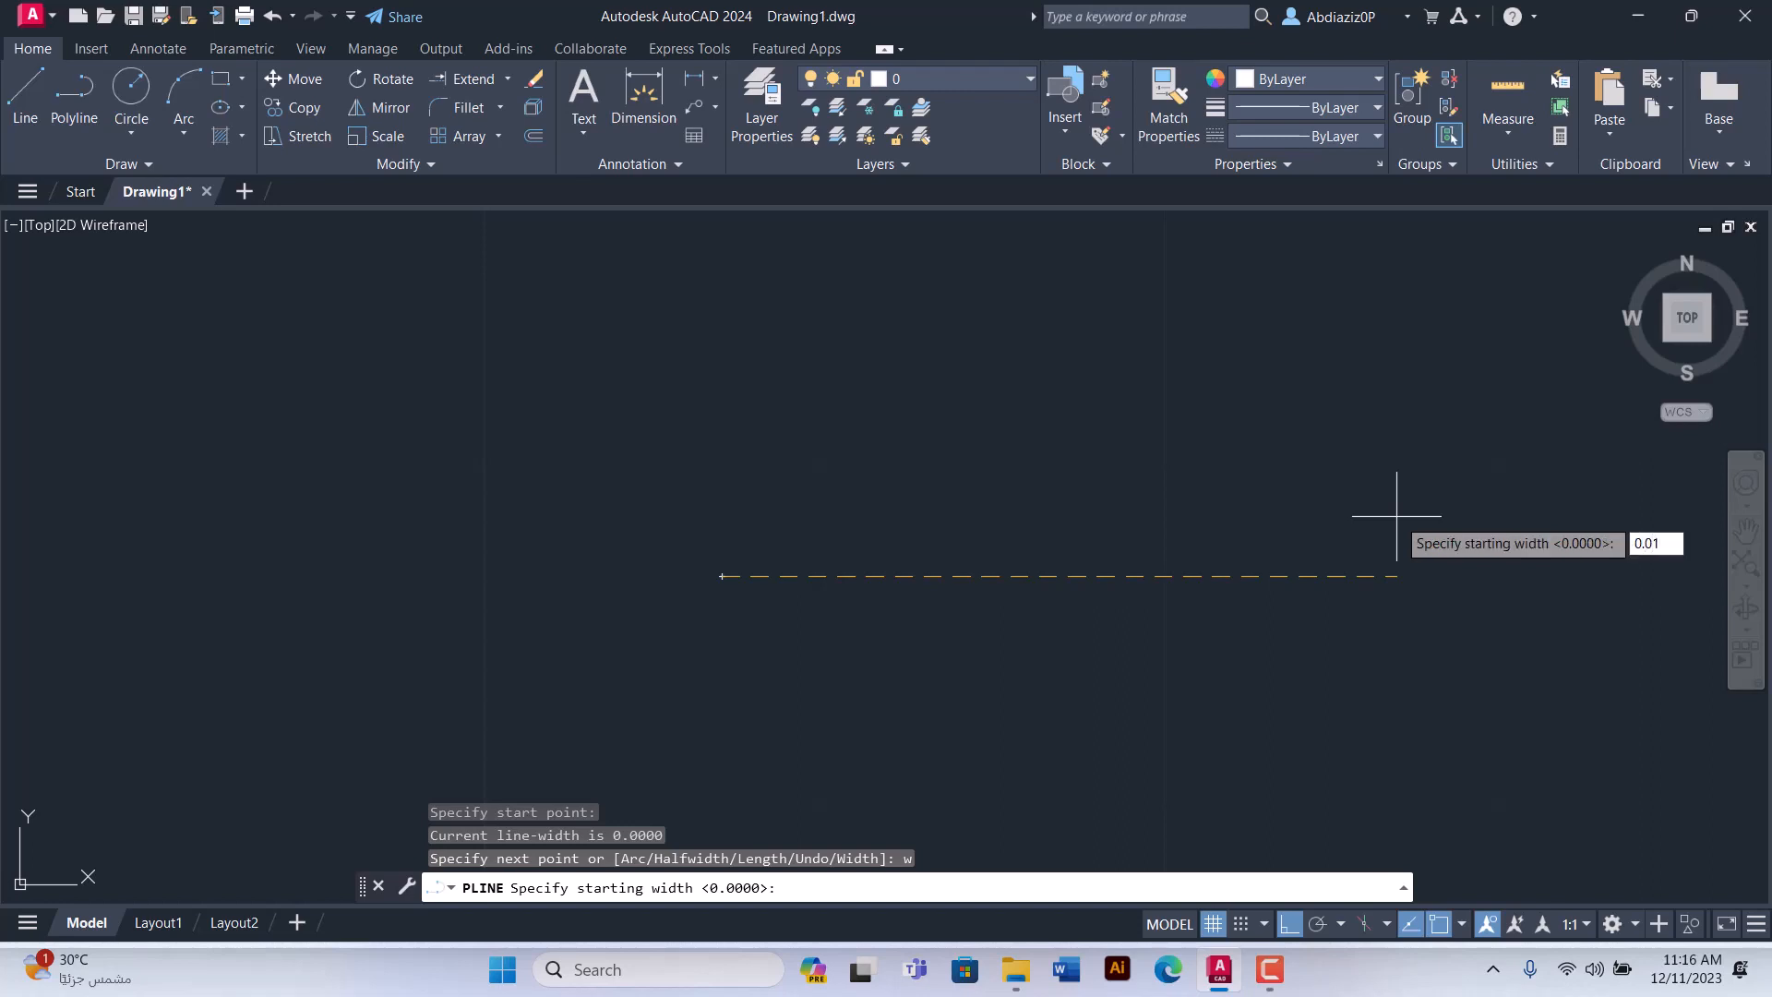
key("Return")
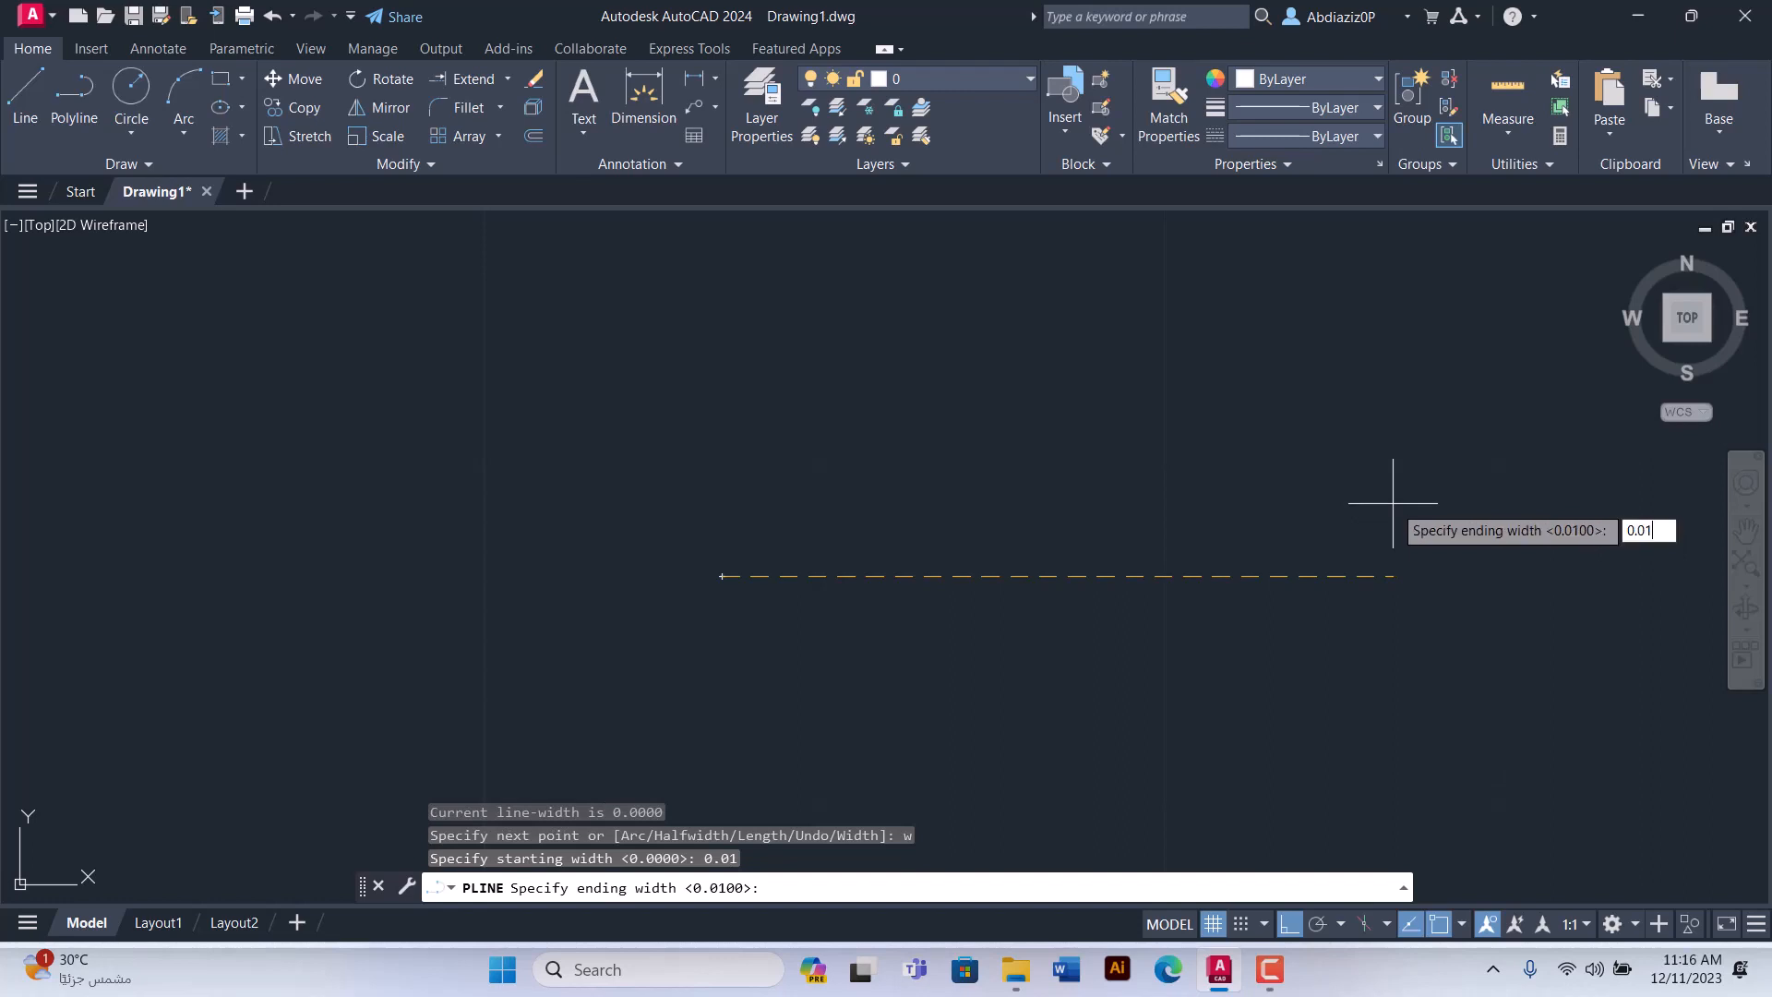
key("Return")
scroll(1107, 495, "down", 3)
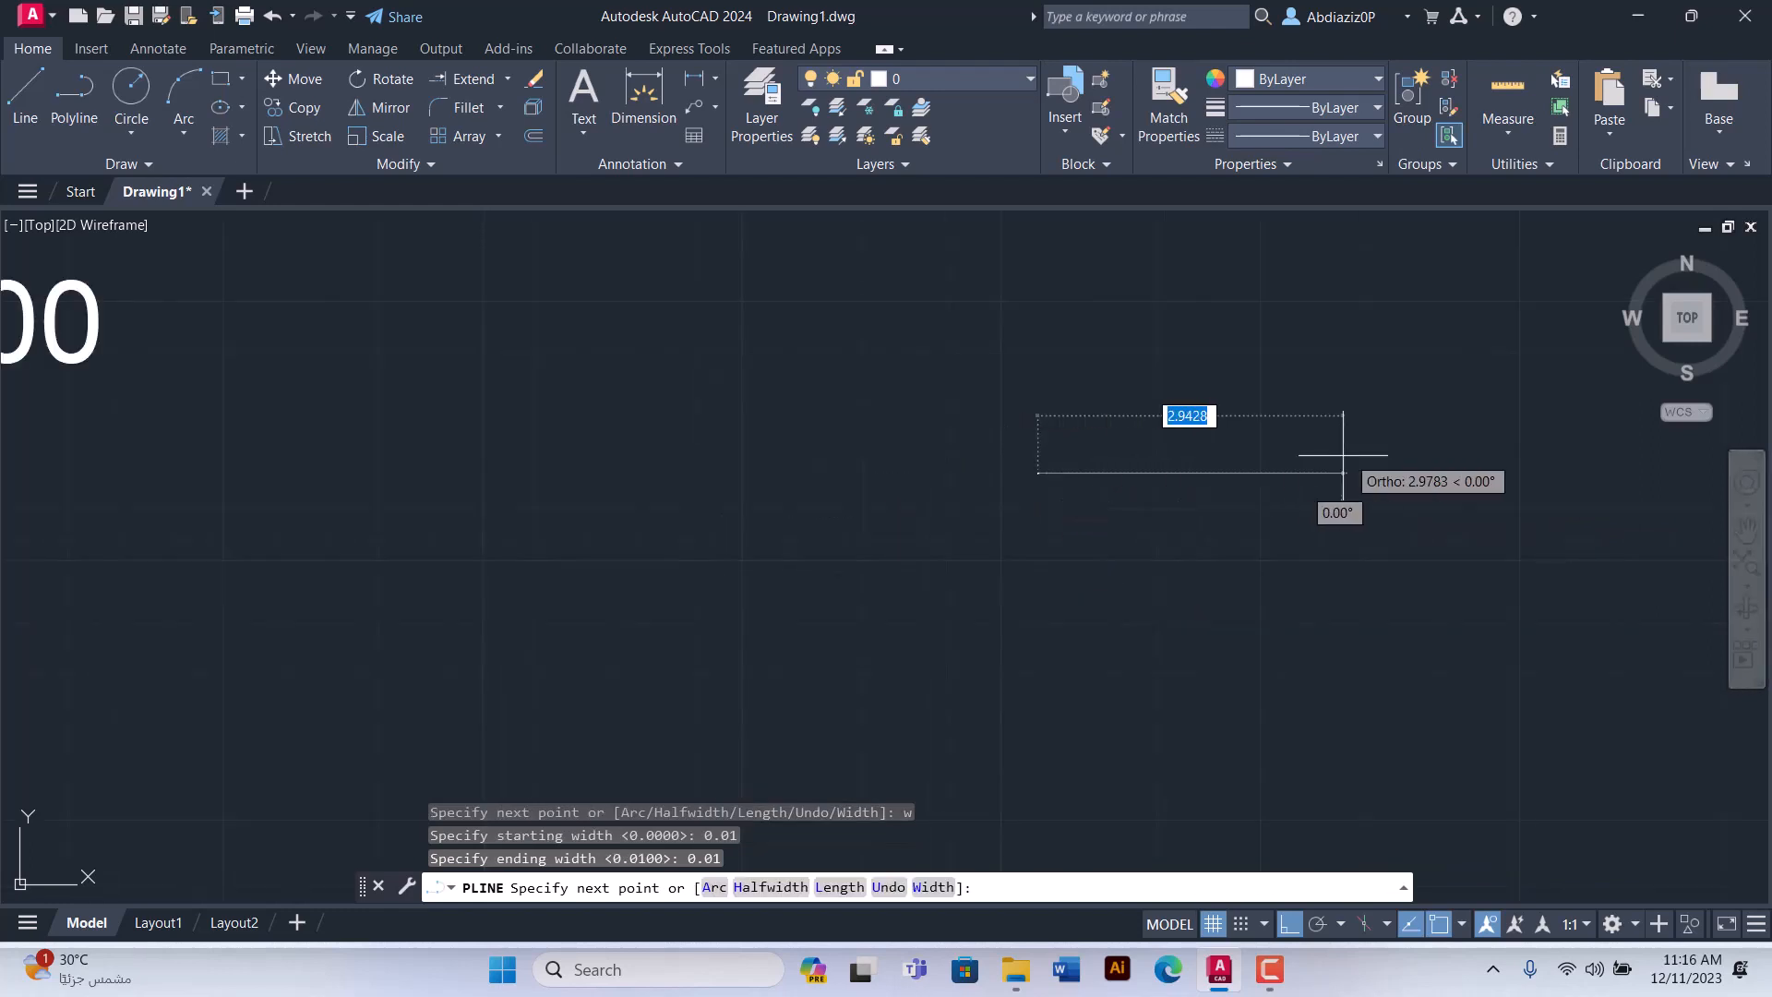
scroll(1043, 462, "up", 10)
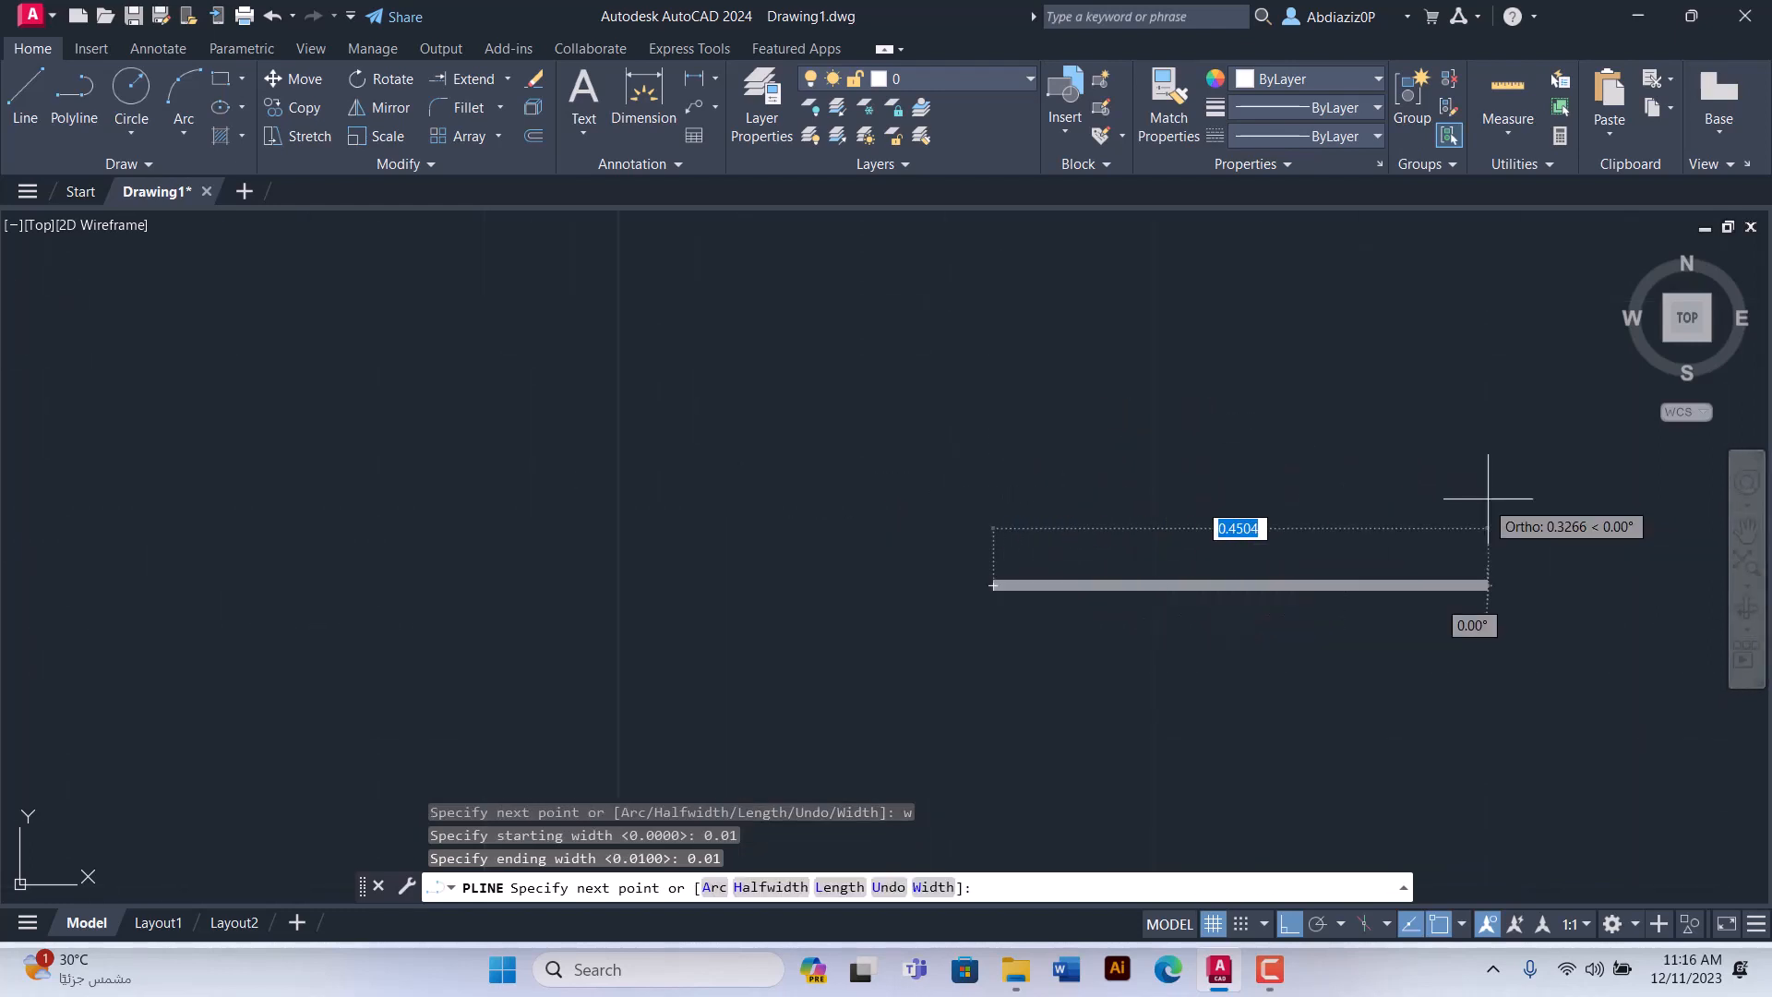
scroll(1227, 508, "down", 10)
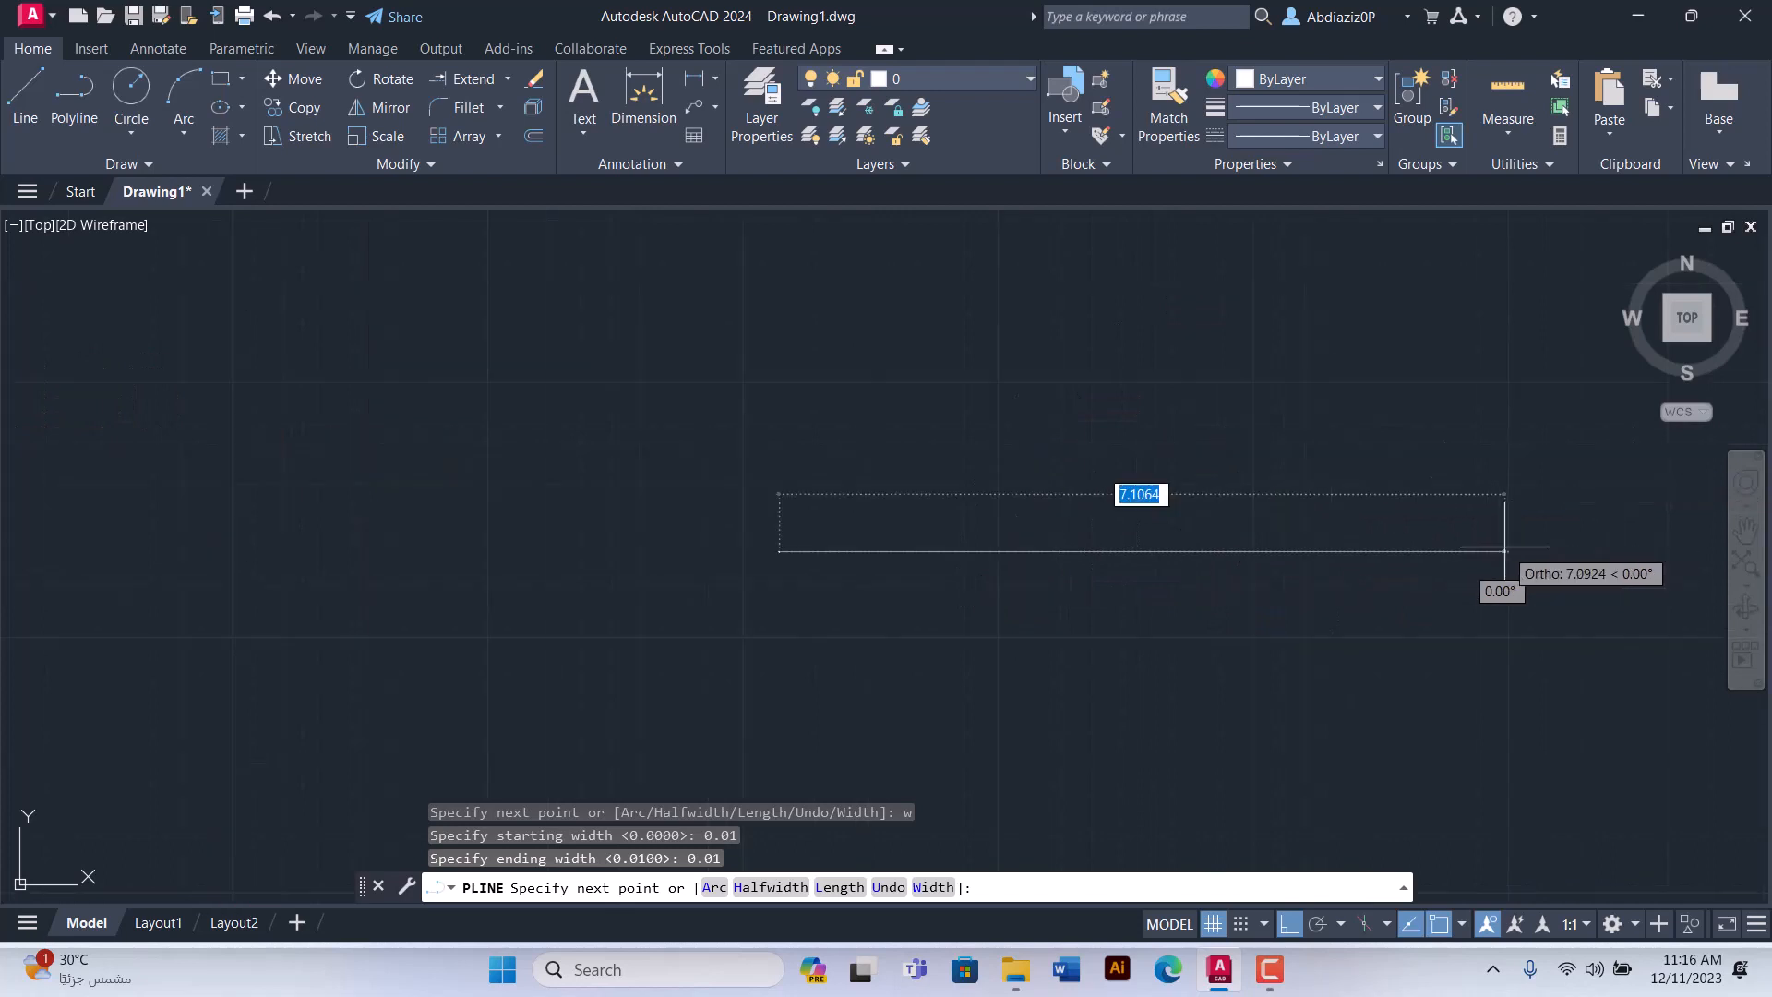
scroll(1318, 553, "up", 10)
left_click(1318, 553)
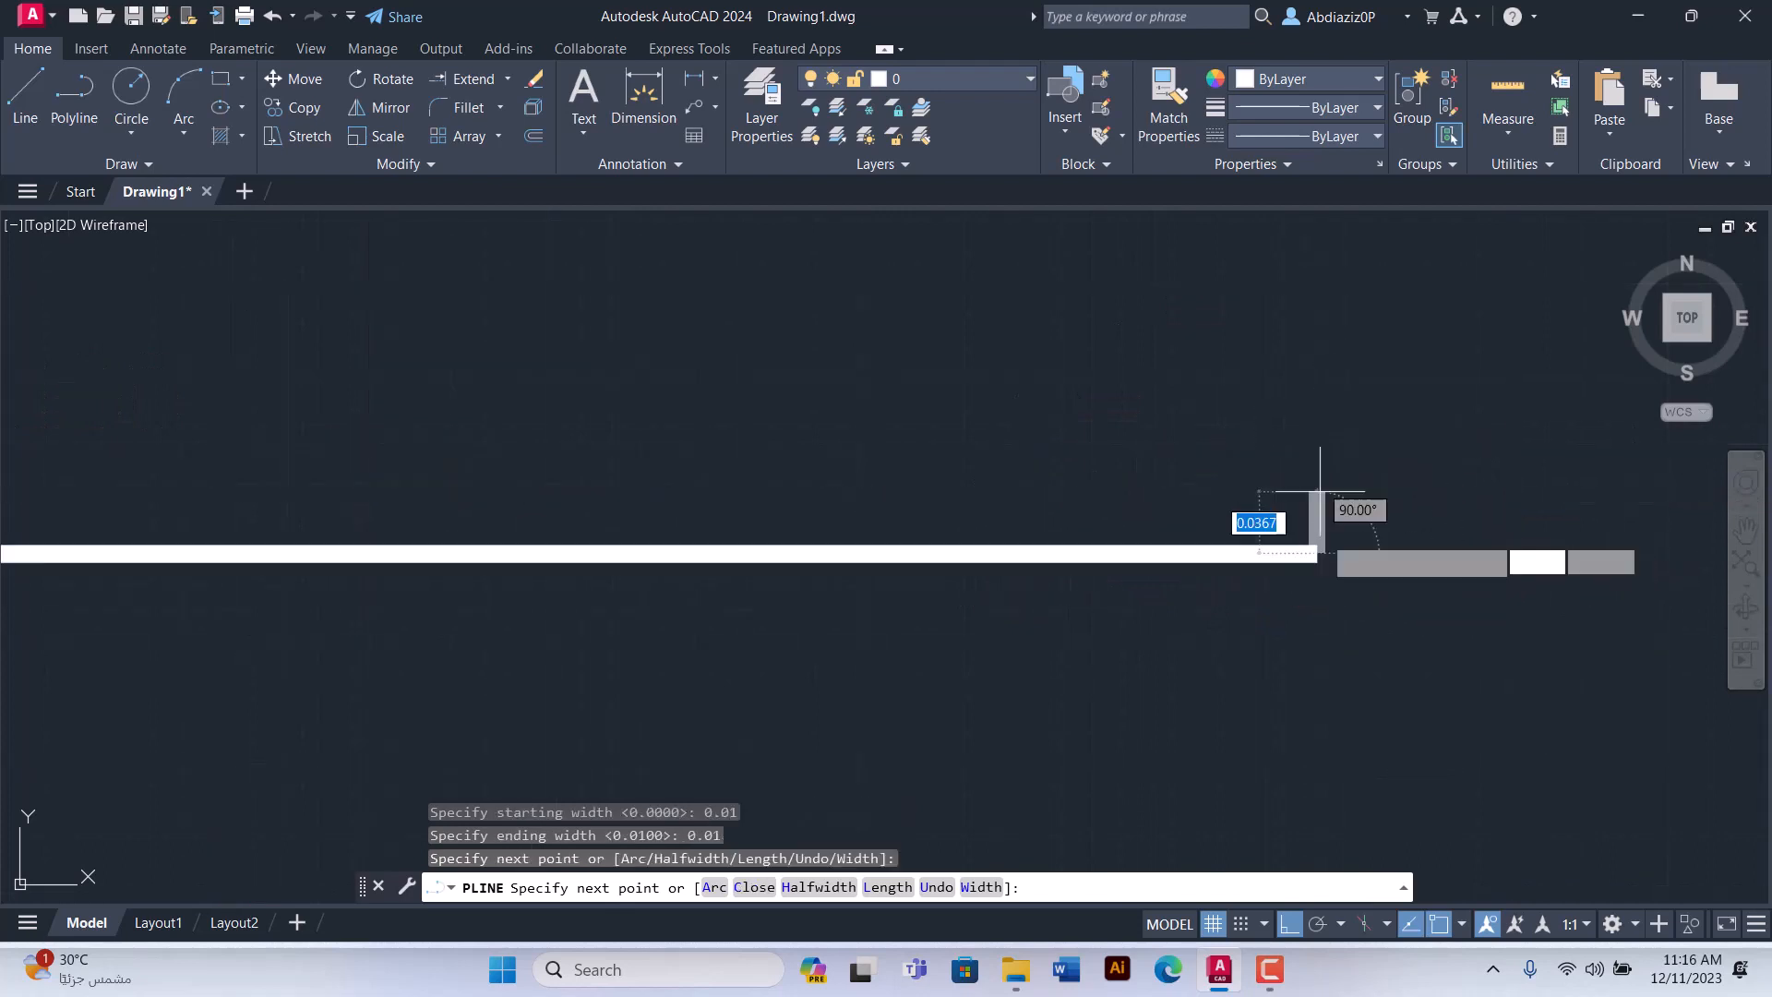
Step: Finish the polyline with a downward semicircular arc about 0.08 across and a 0.7 straight return leg running back under the bar
type("a")
key("Return")
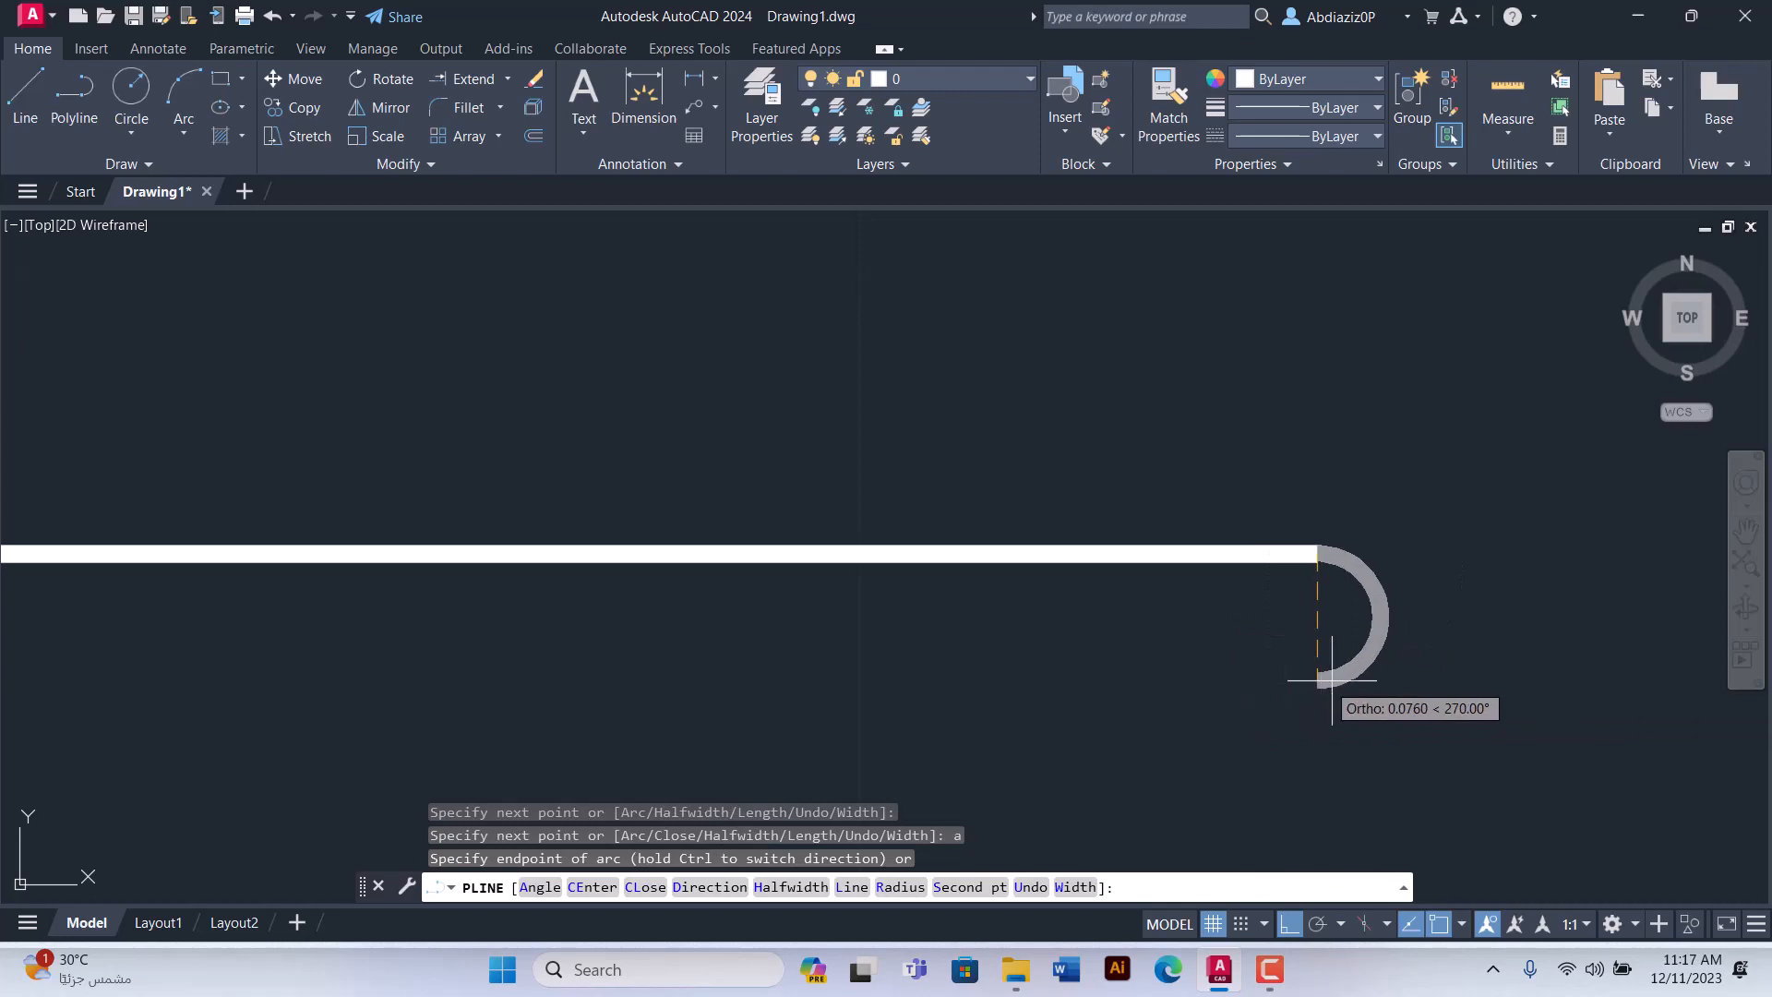
left_click(1324, 678)
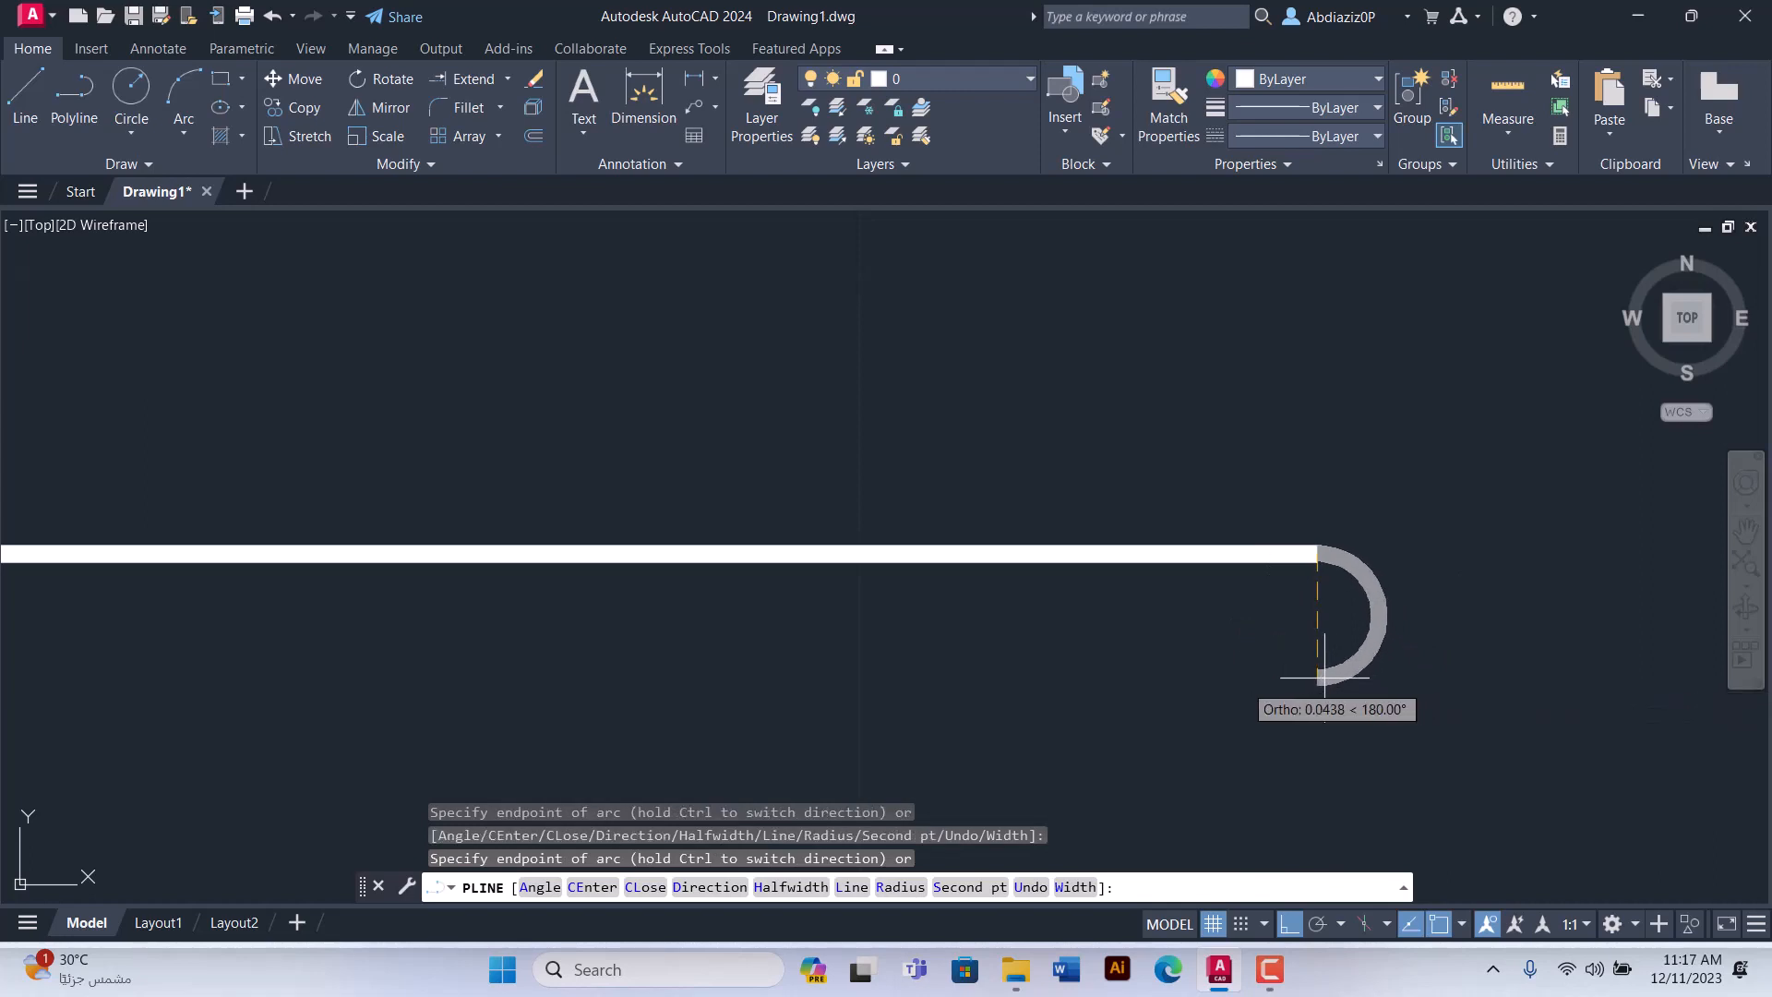
type("l")
key("Return")
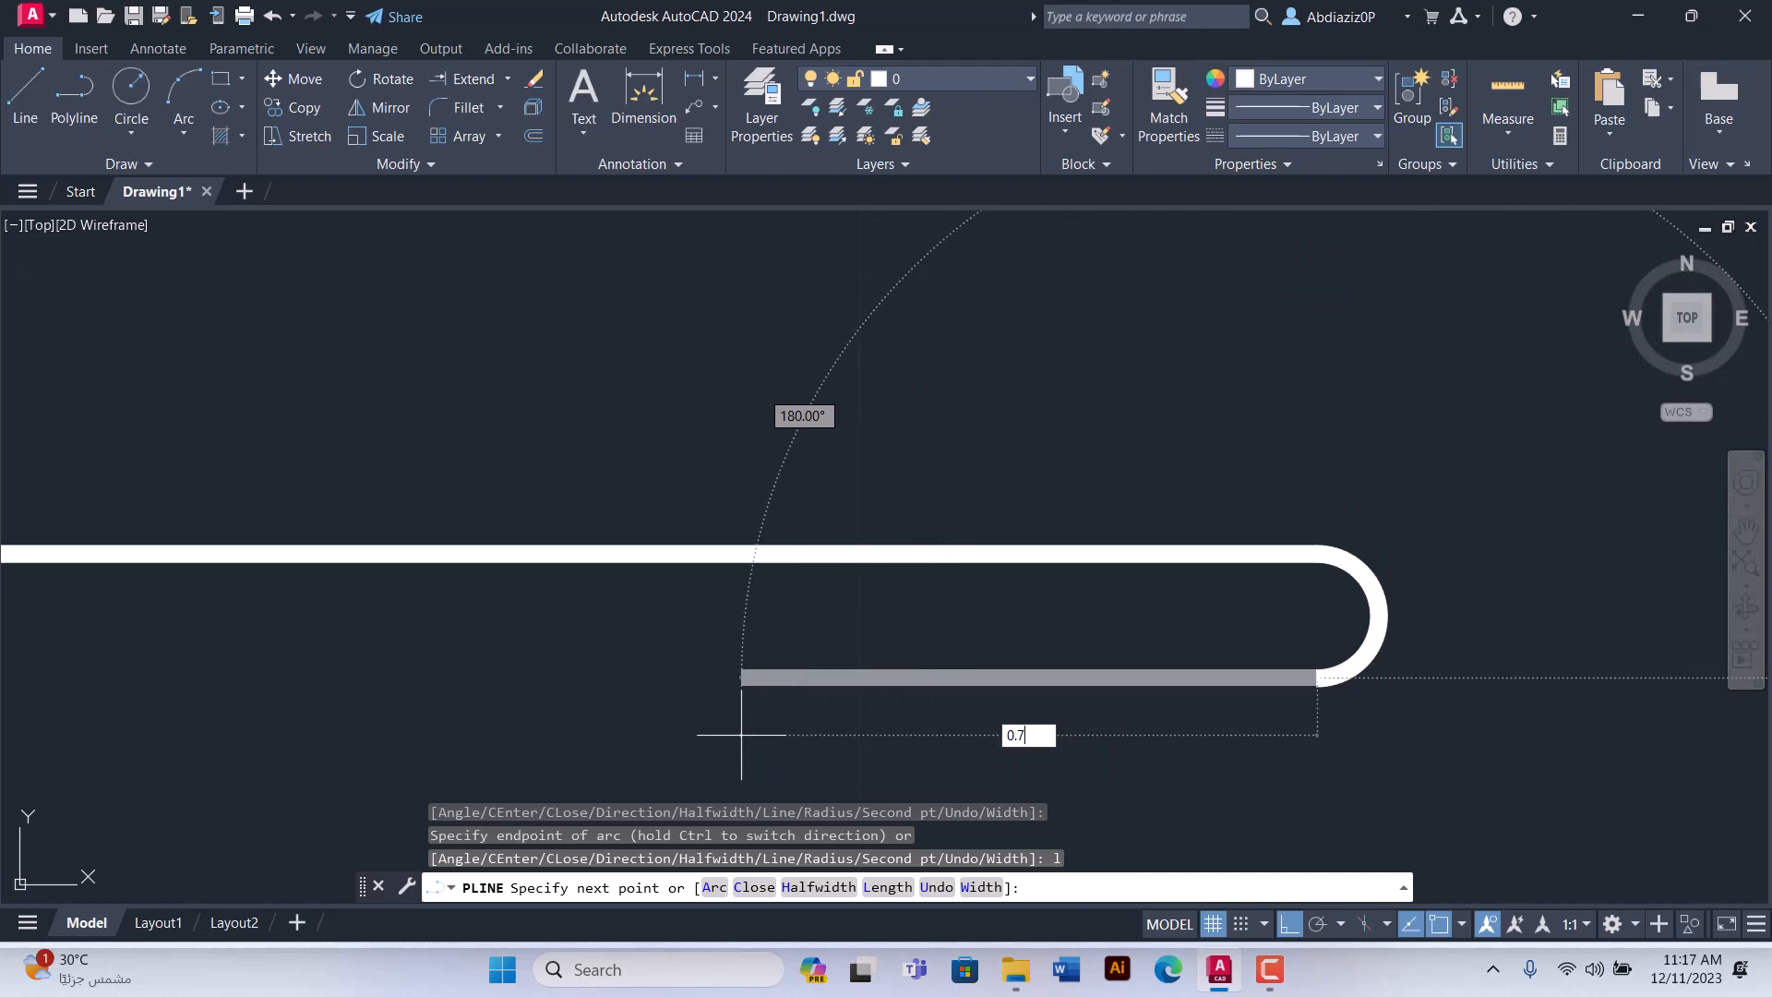
scroll(741, 735, "down", 4)
key("Return")
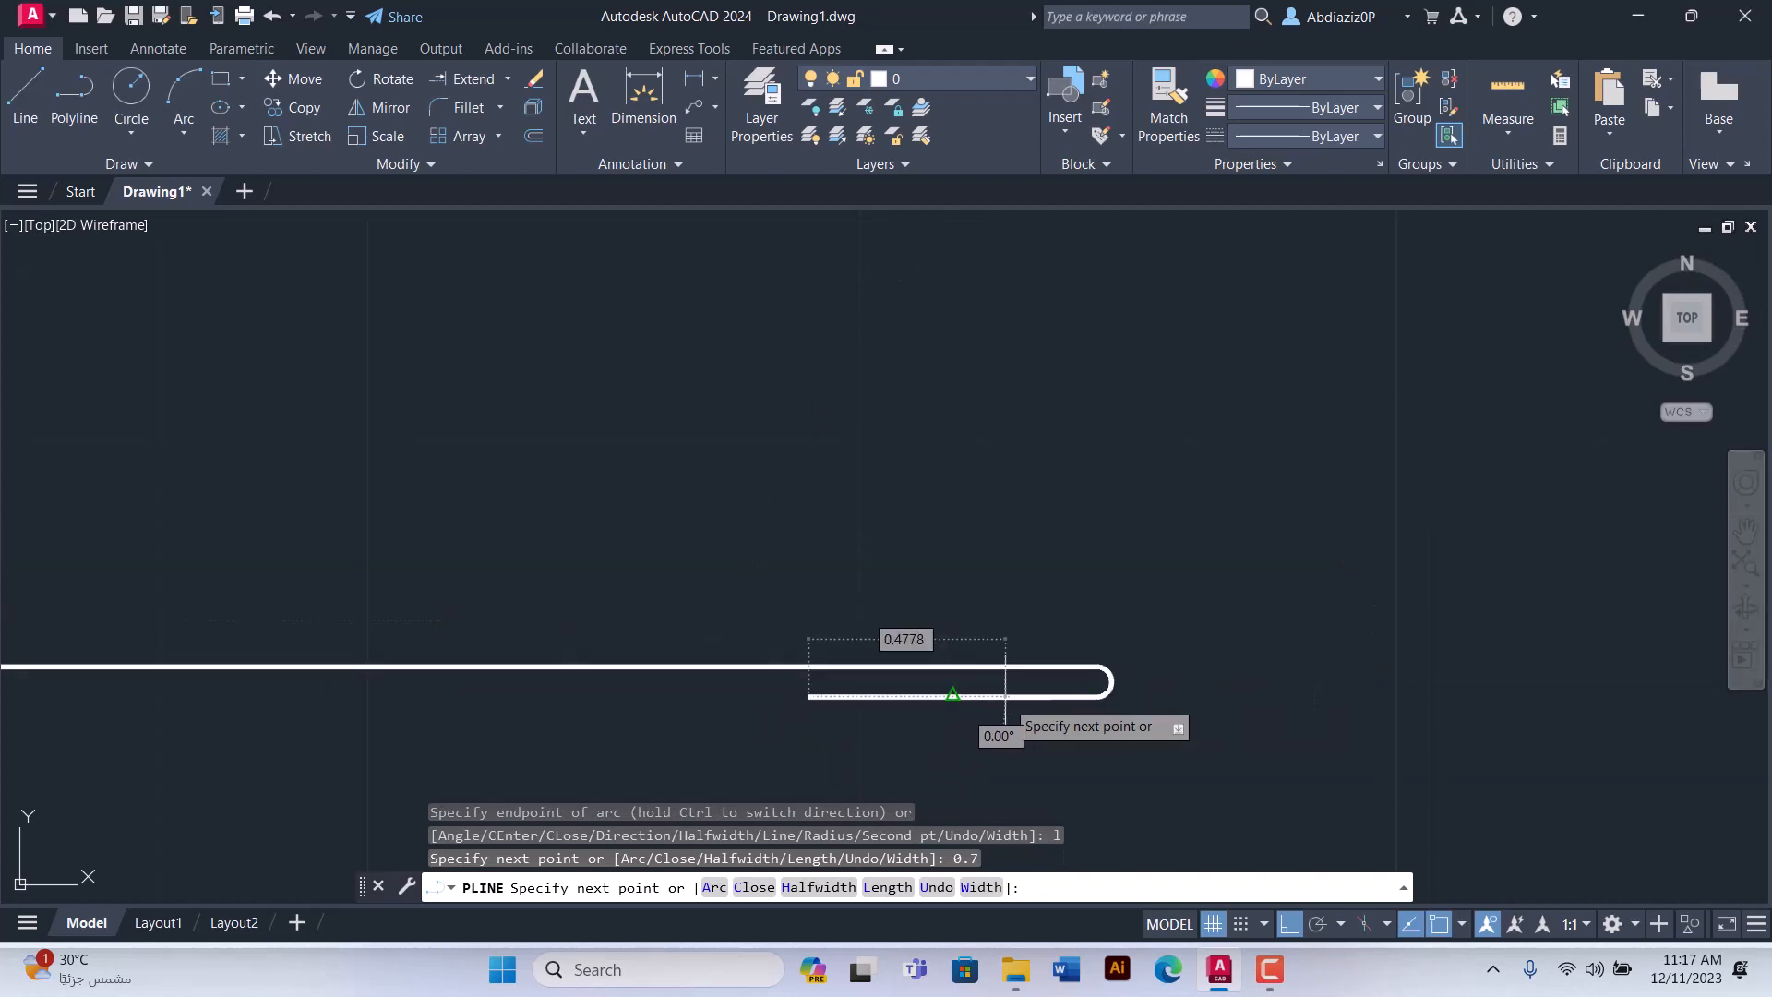
key("Escape")
Step: Change the colour of the new hooked polyline to red
scroll(1129, 680, "down", 1)
left_click(1164, 724)
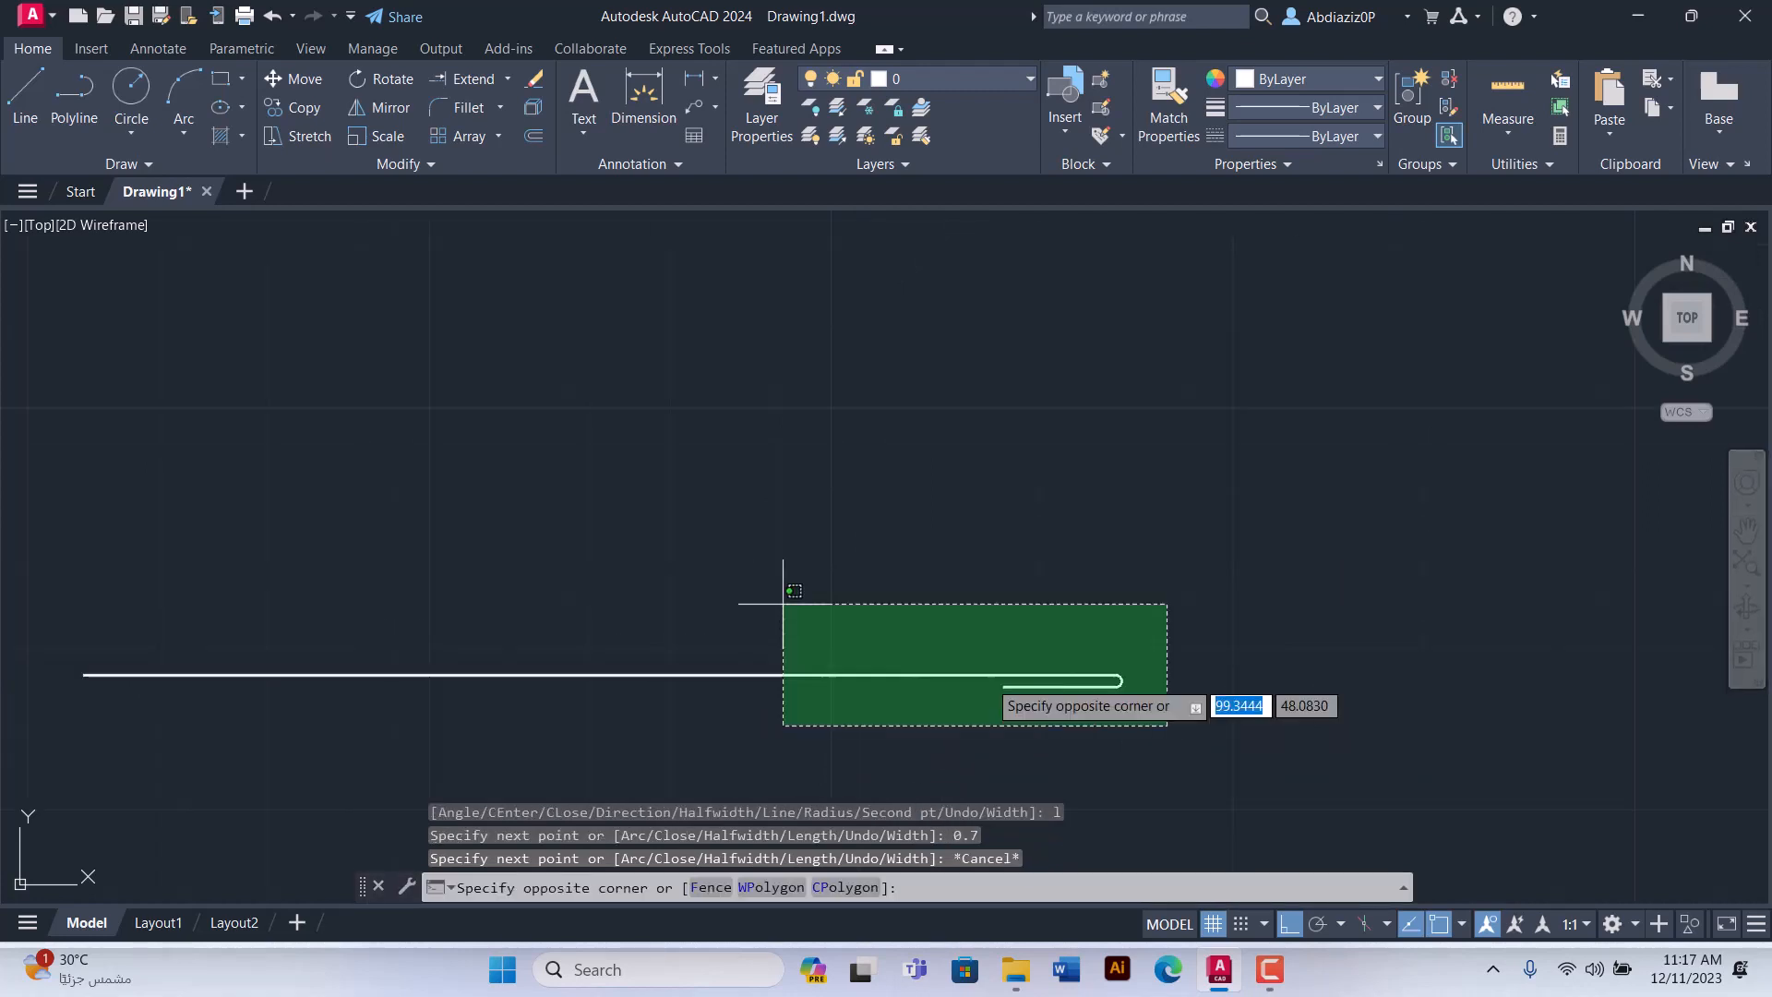
left_click(515, 506)
scroll(1302, 241, "down", 4)
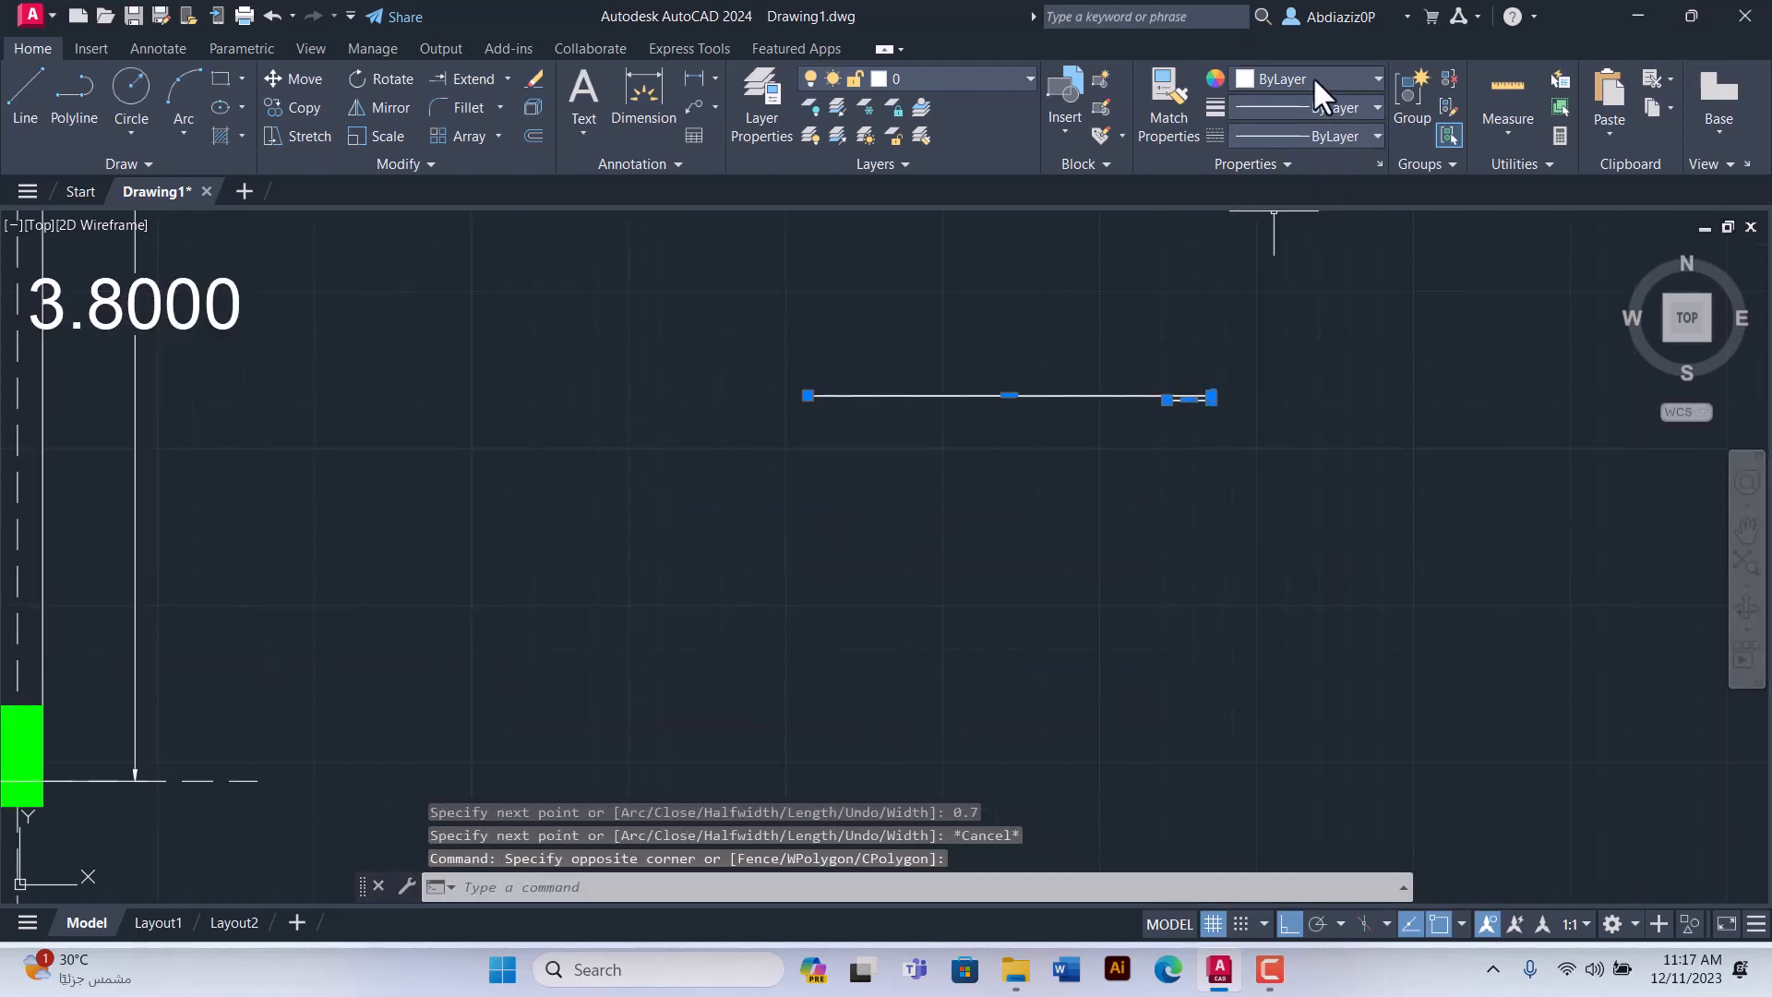
left_click(1312, 78)
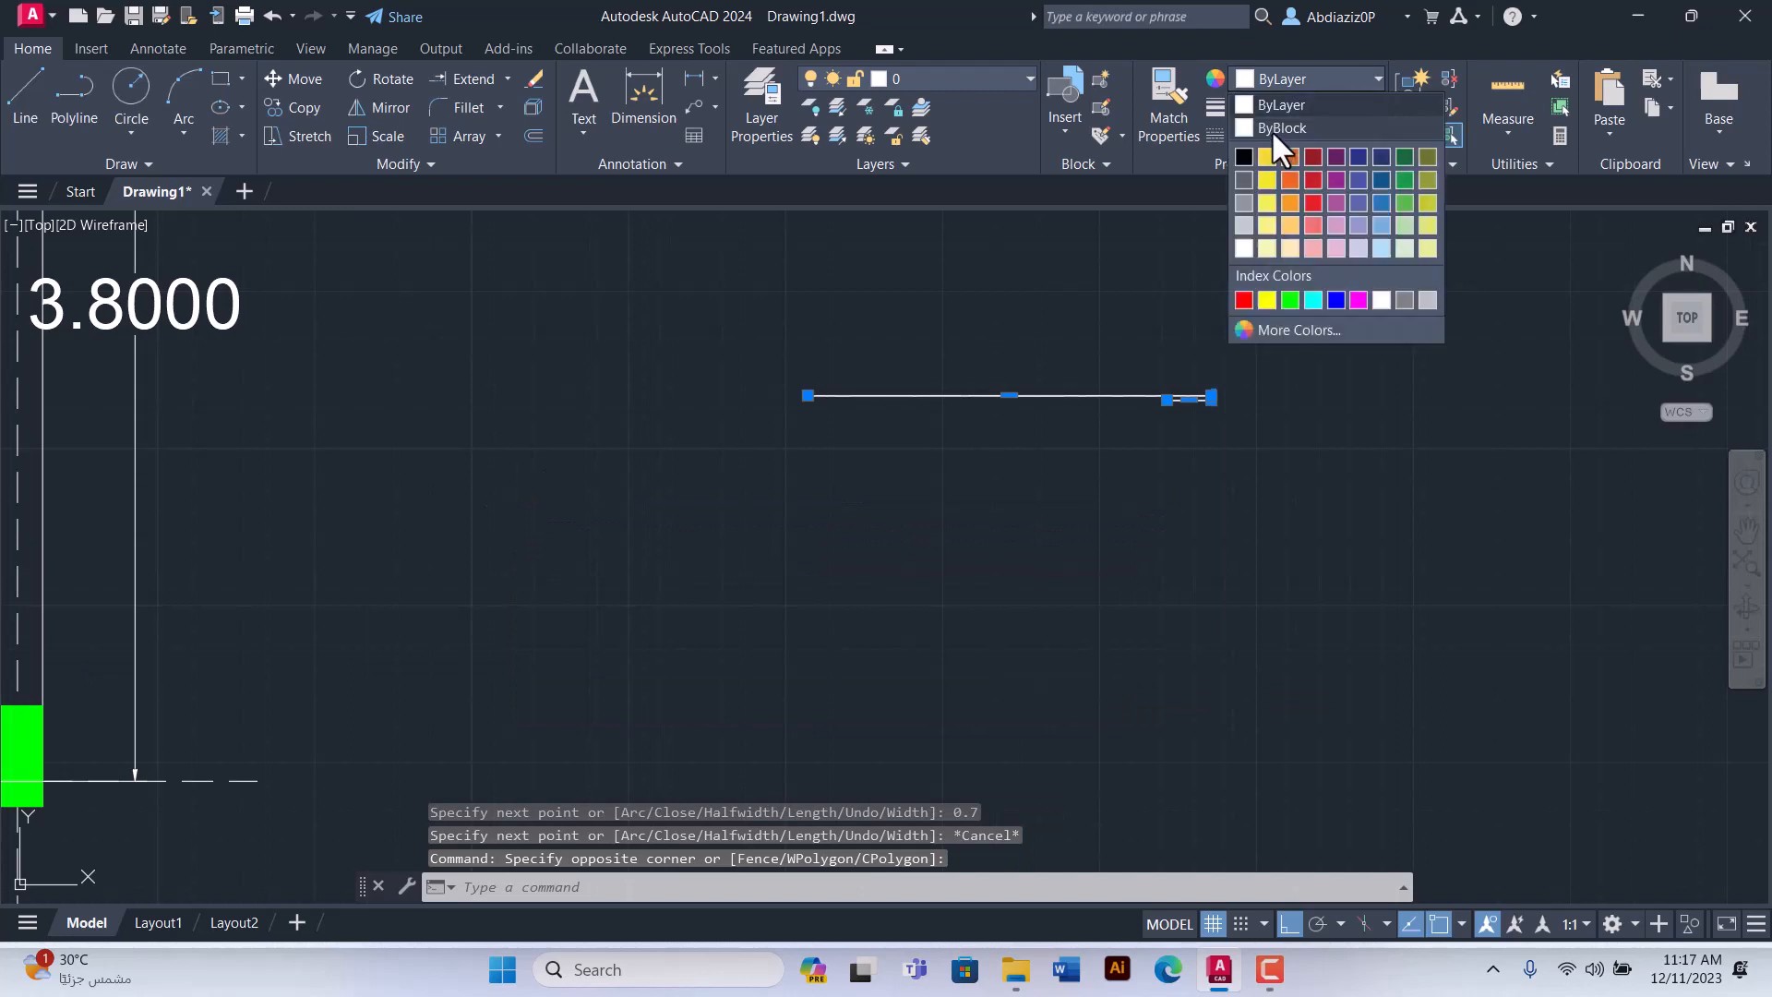
left_click(1242, 300)
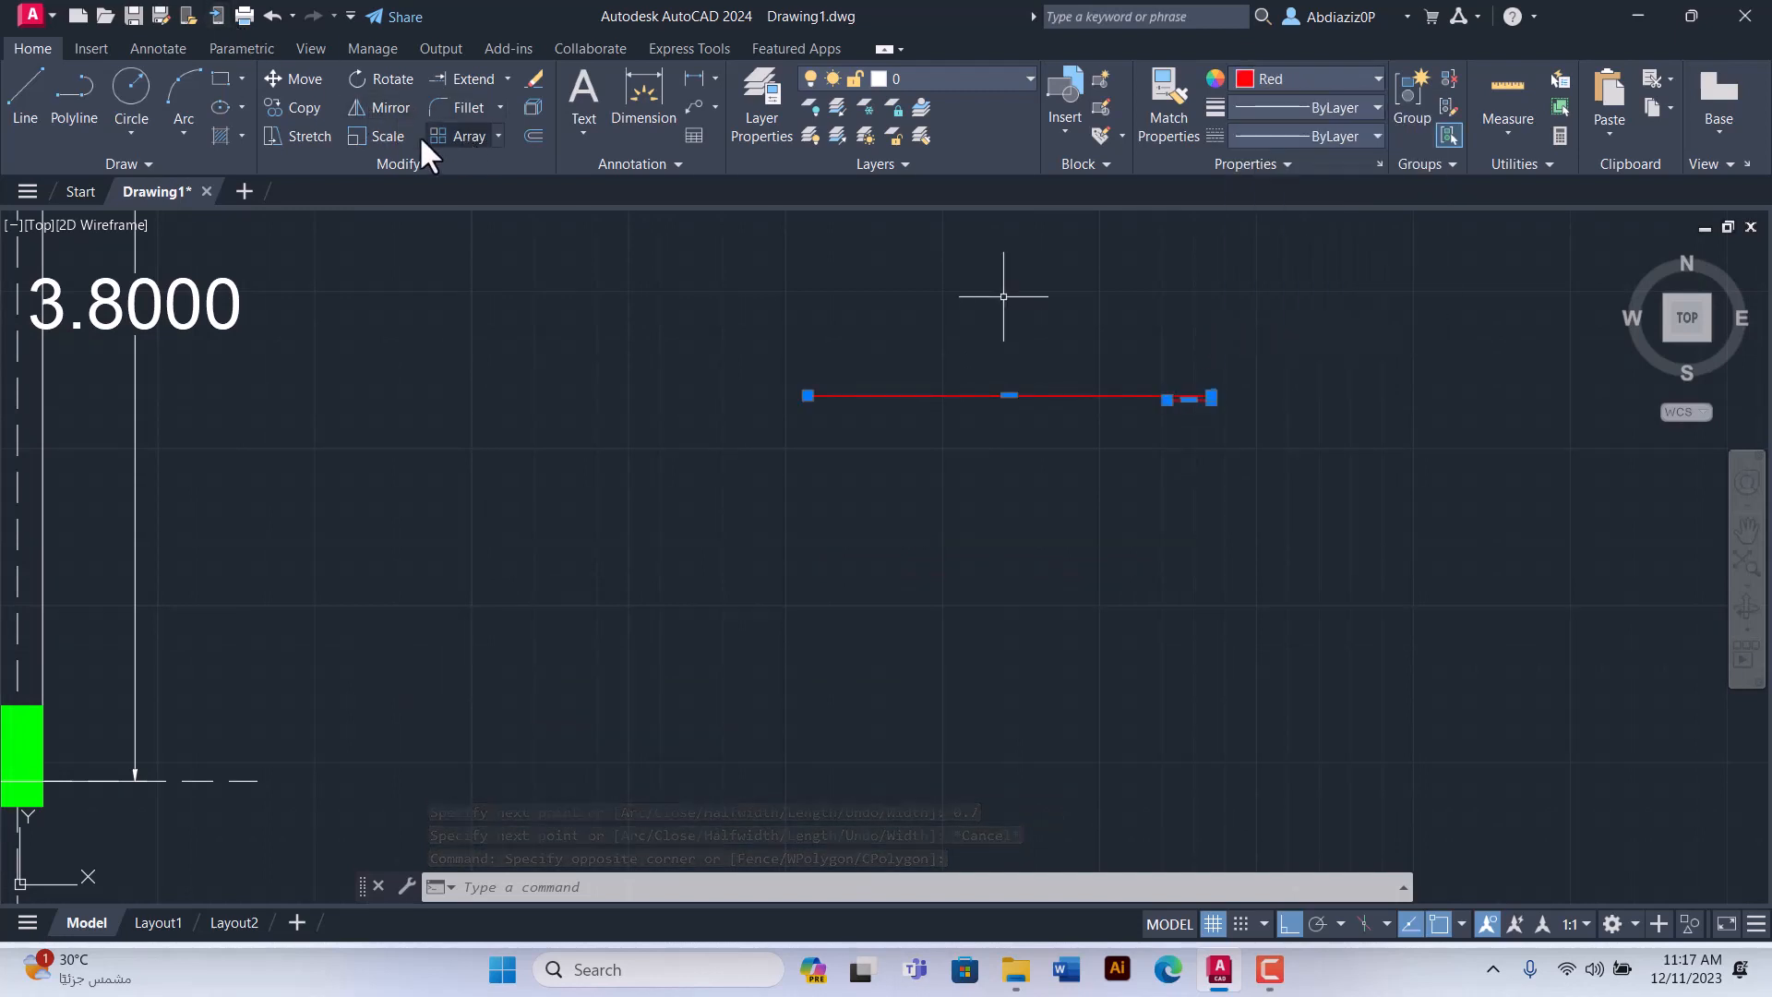
Step: Scale the red hooked bar by a factor of 4 from a base point at its hook
left_click(385, 136)
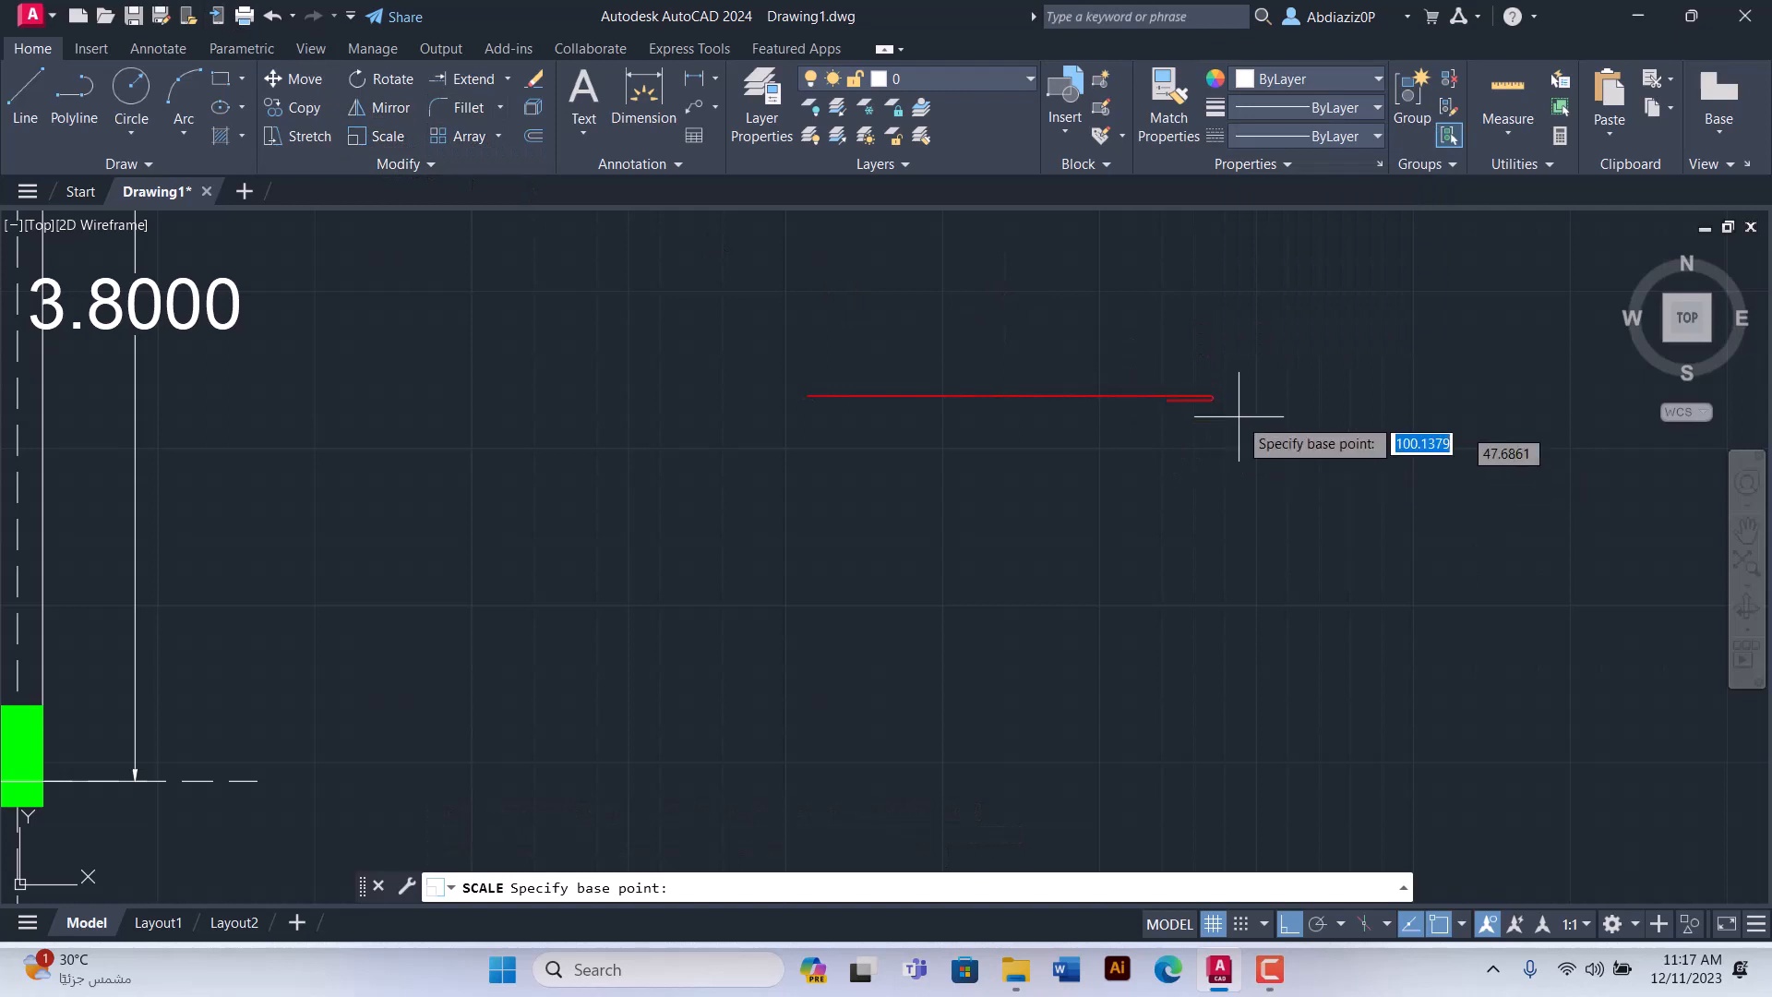
scroll(1215, 394, "up", 4)
left_click(1183, 417)
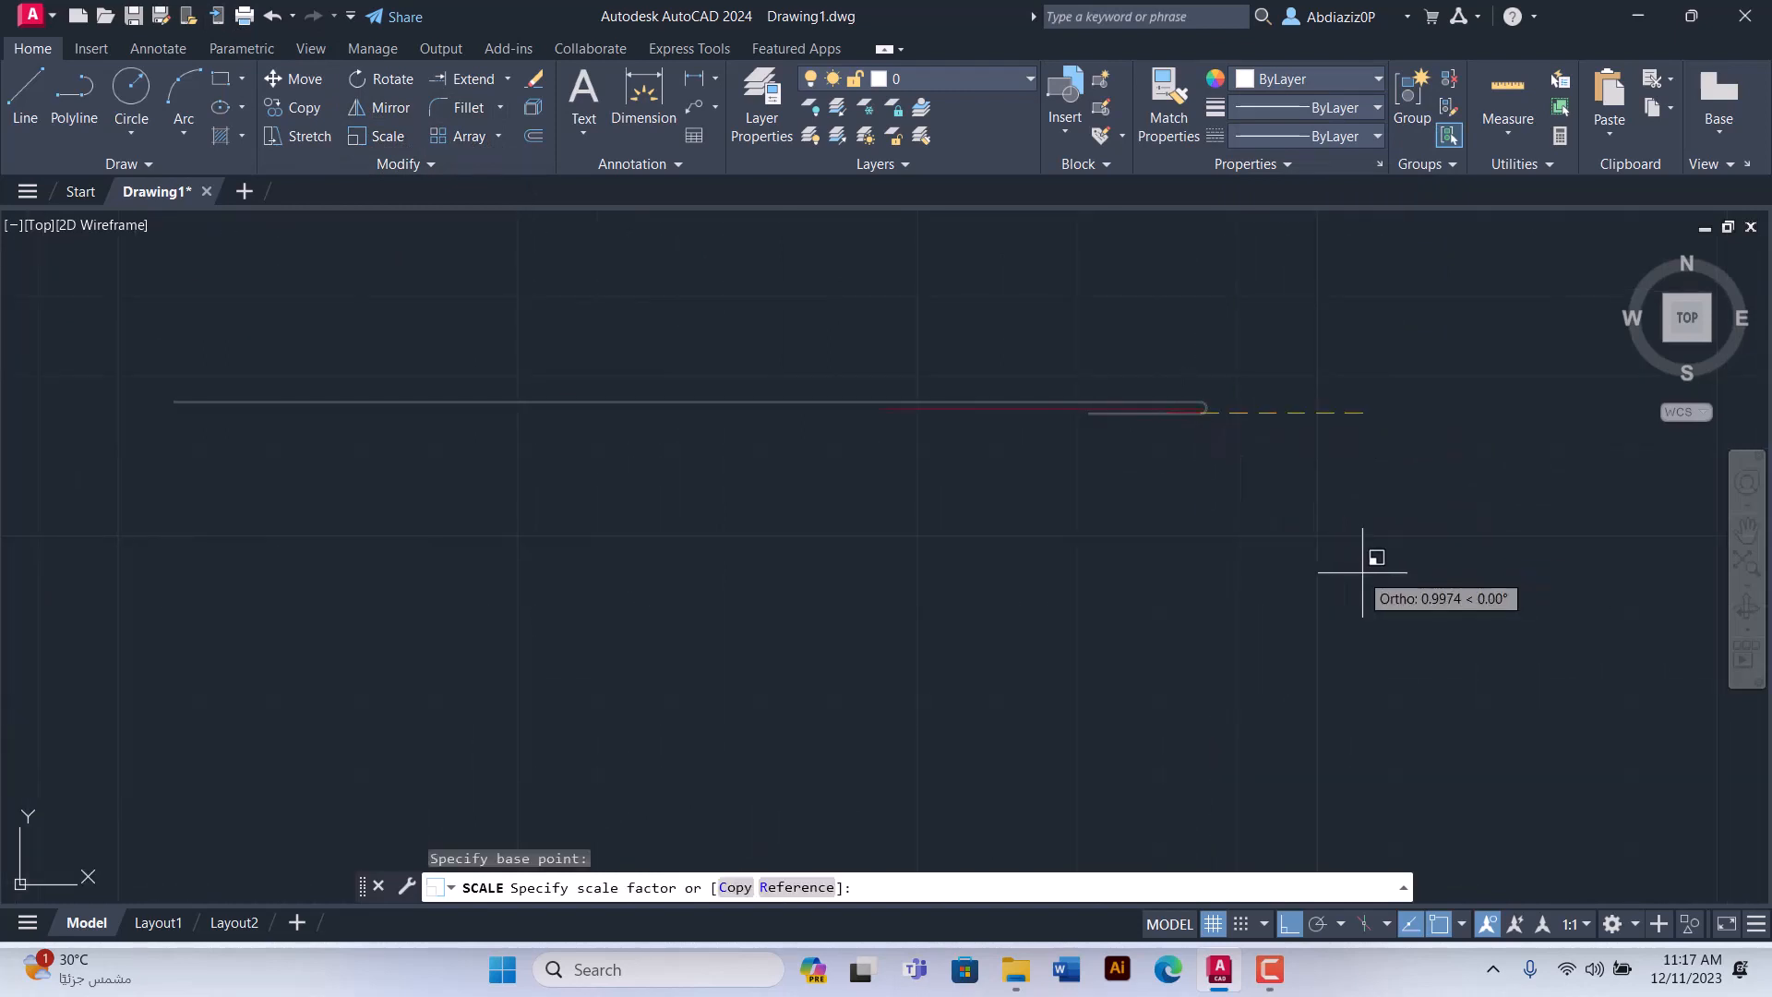
type("4")
key("Return")
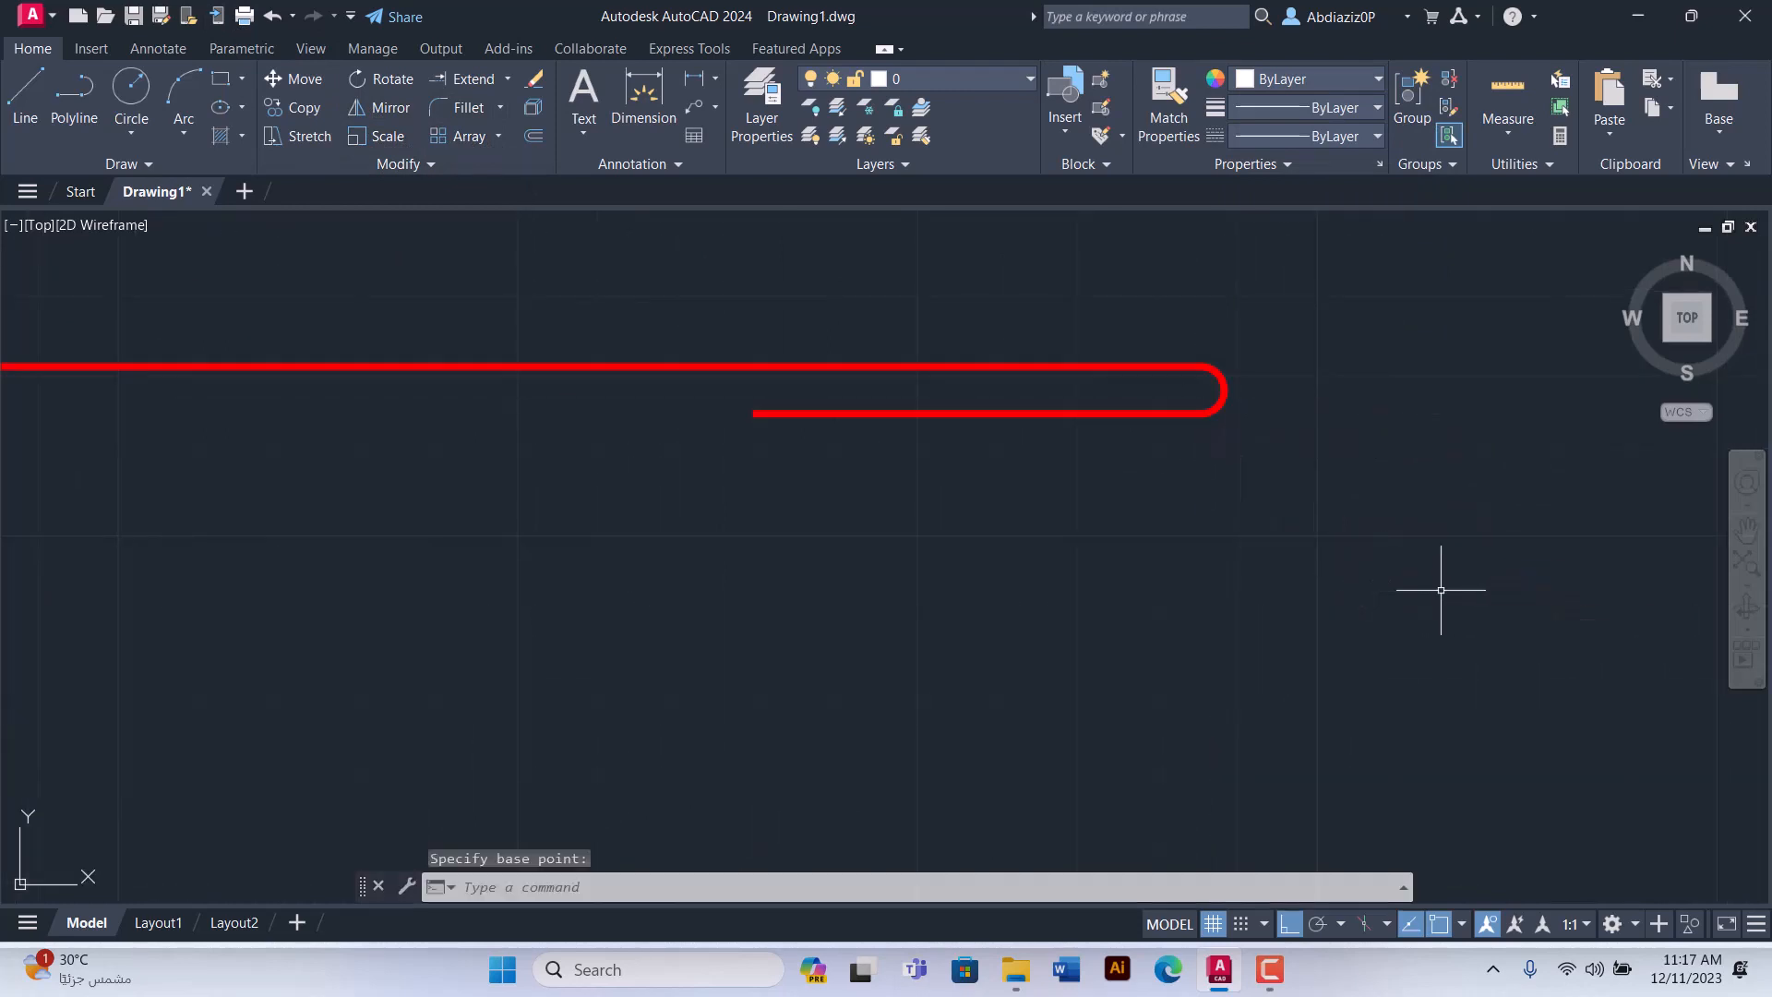
Step: Copy the scaled bar into the plan between gridlines 1 and 2, with its hook just inside the outer face at gridline C
scroll(1424, 593, "down", 2)
left_click(1534, 645)
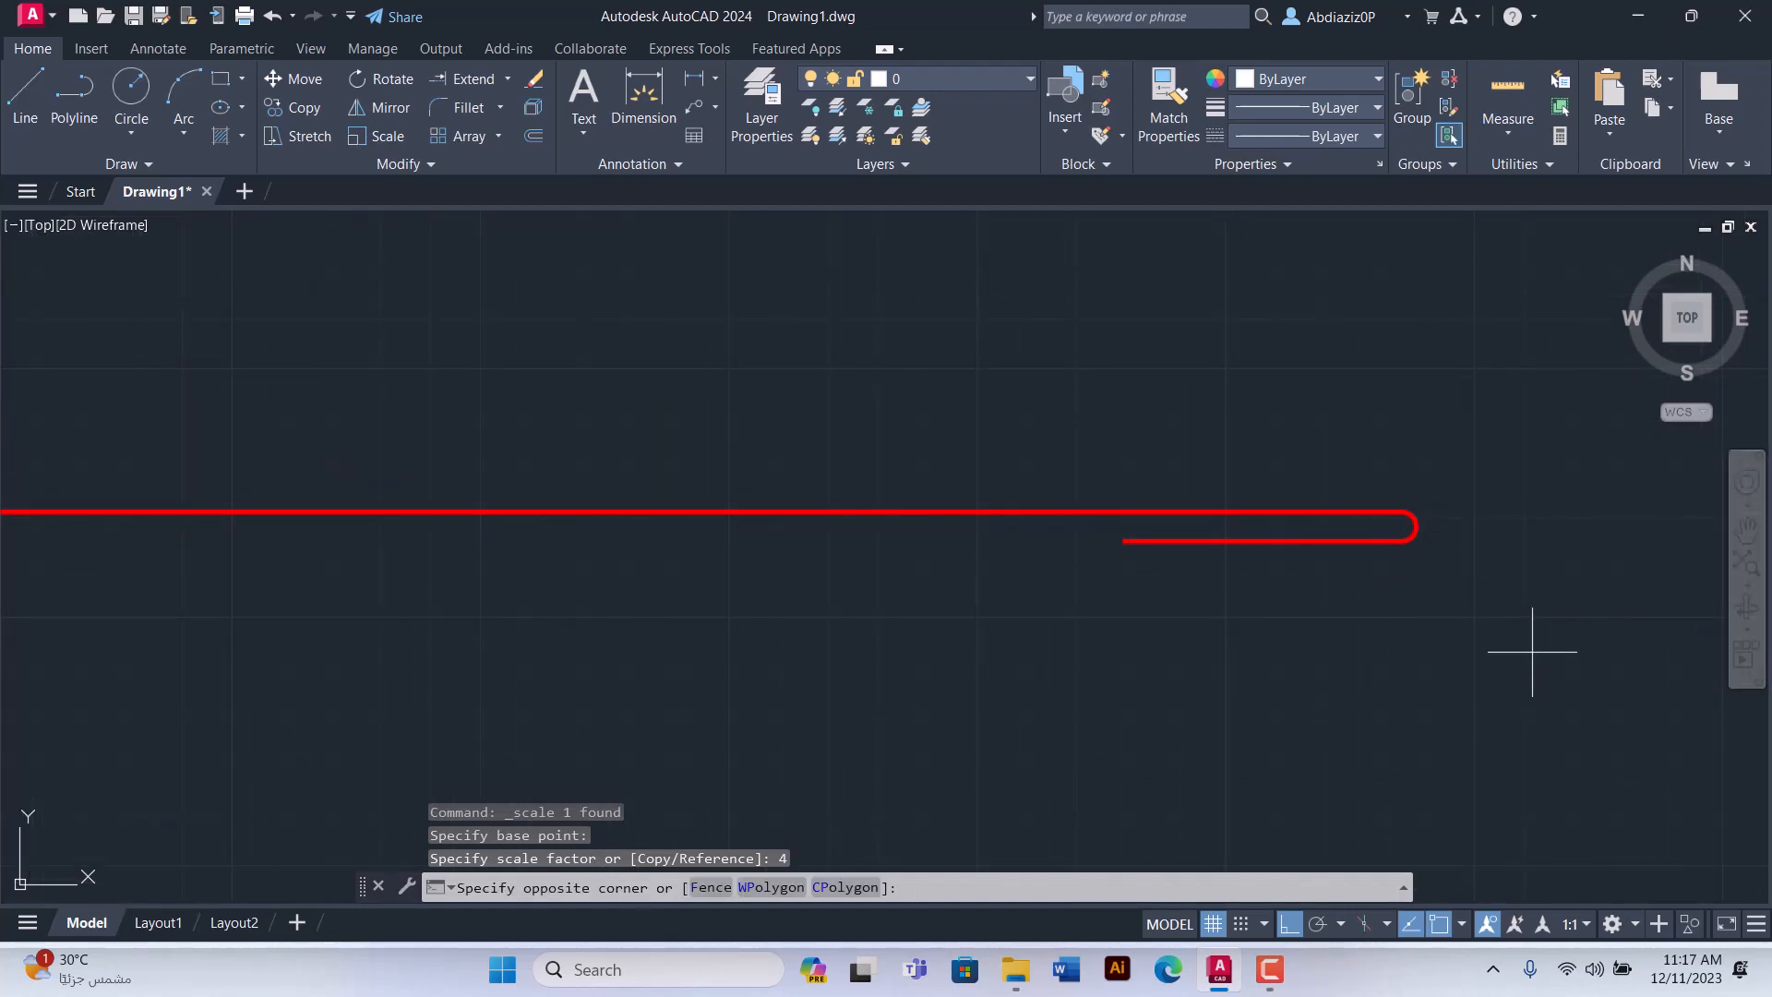
left_click(1105, 427)
left_click(297, 104)
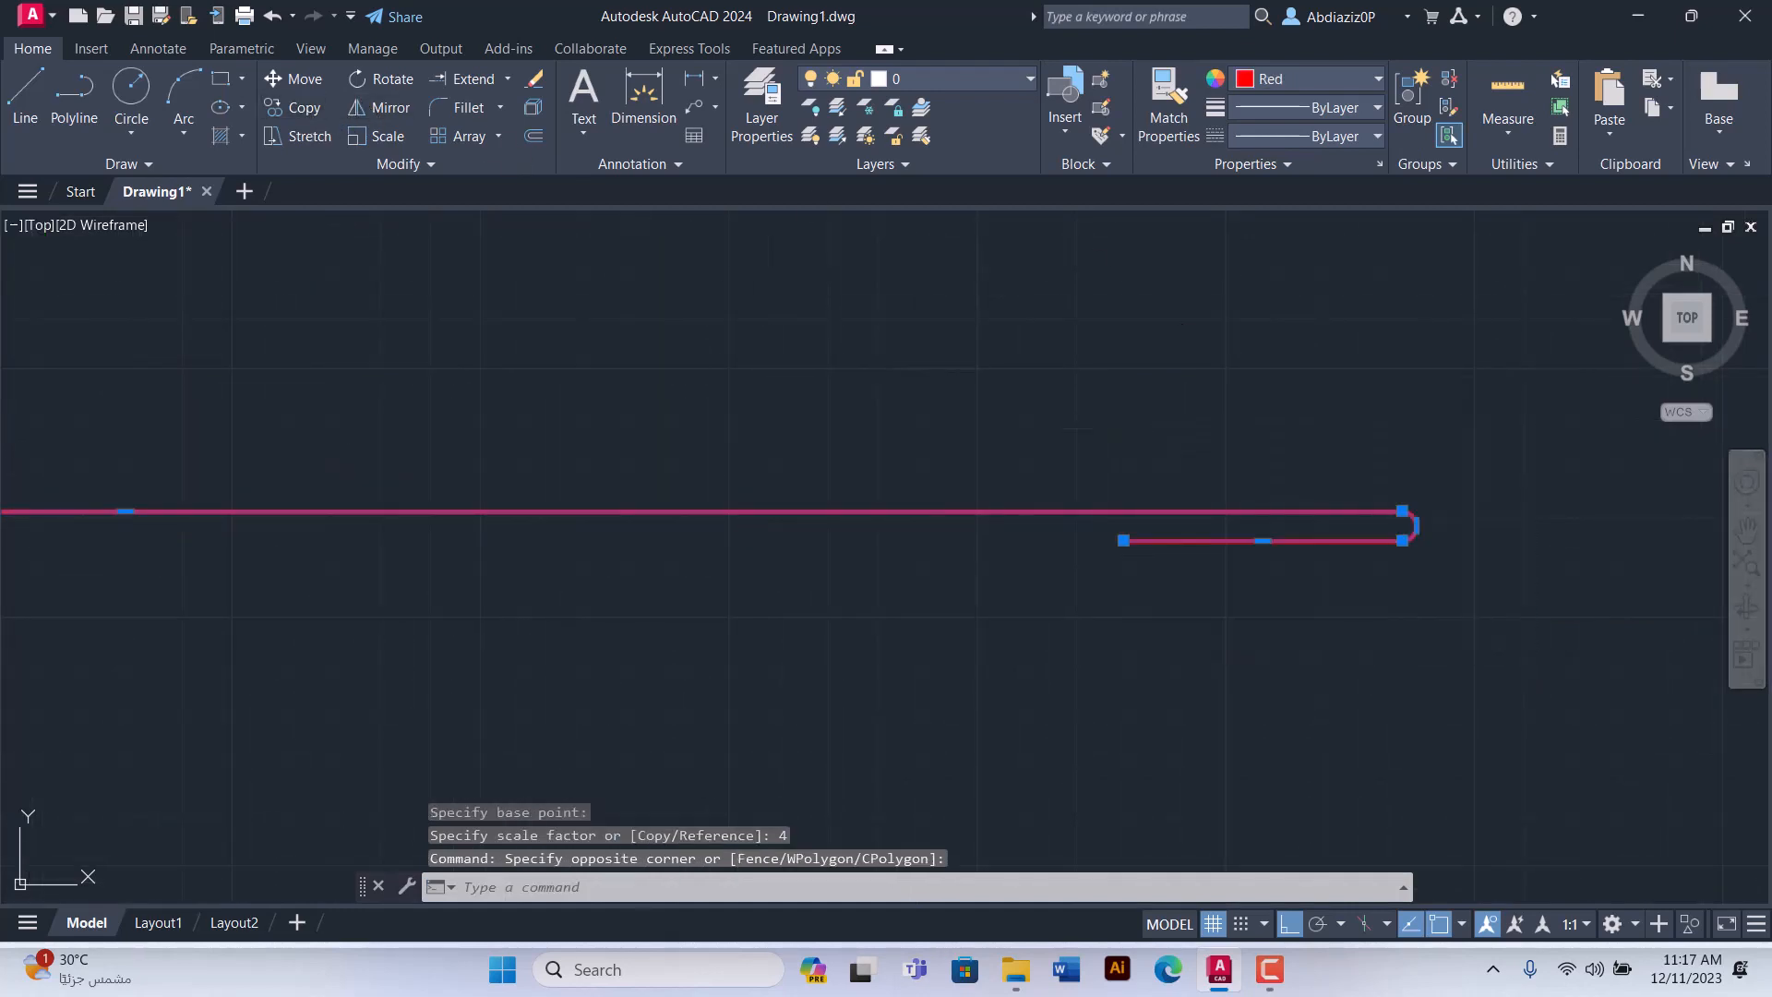
left_click(1407, 516)
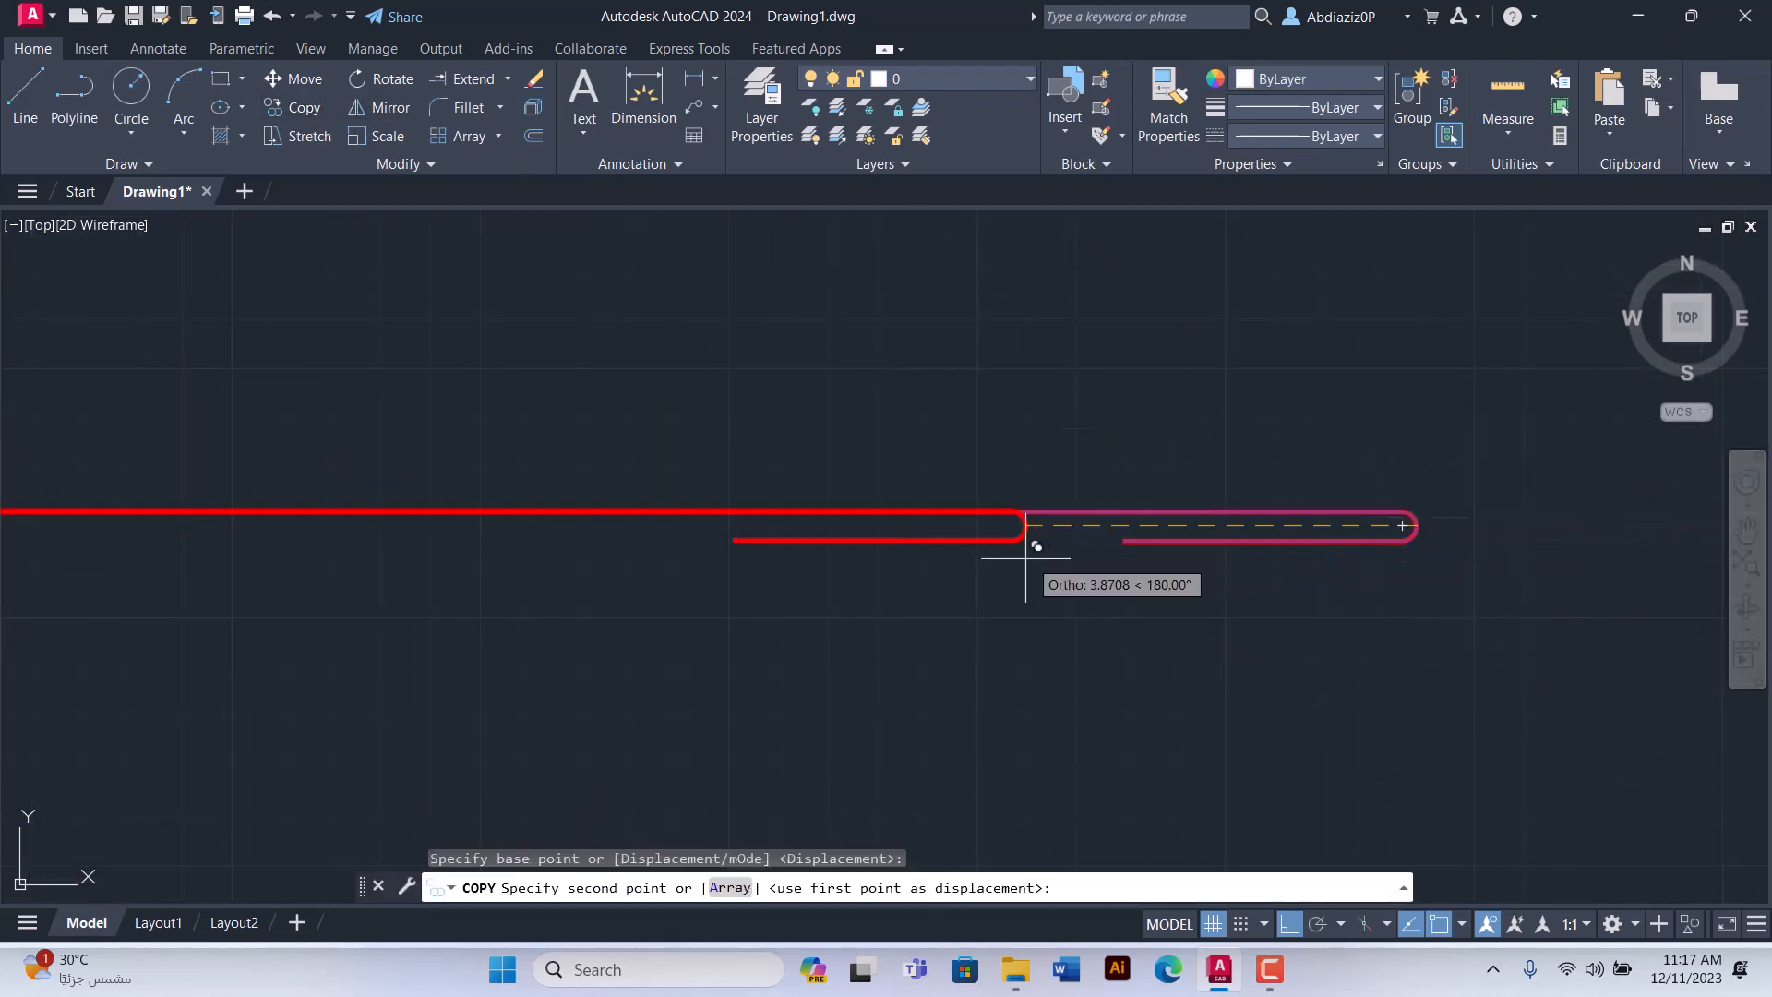
scroll(1077, 543, "down", 2)
scroll(825, 552, "up", 4)
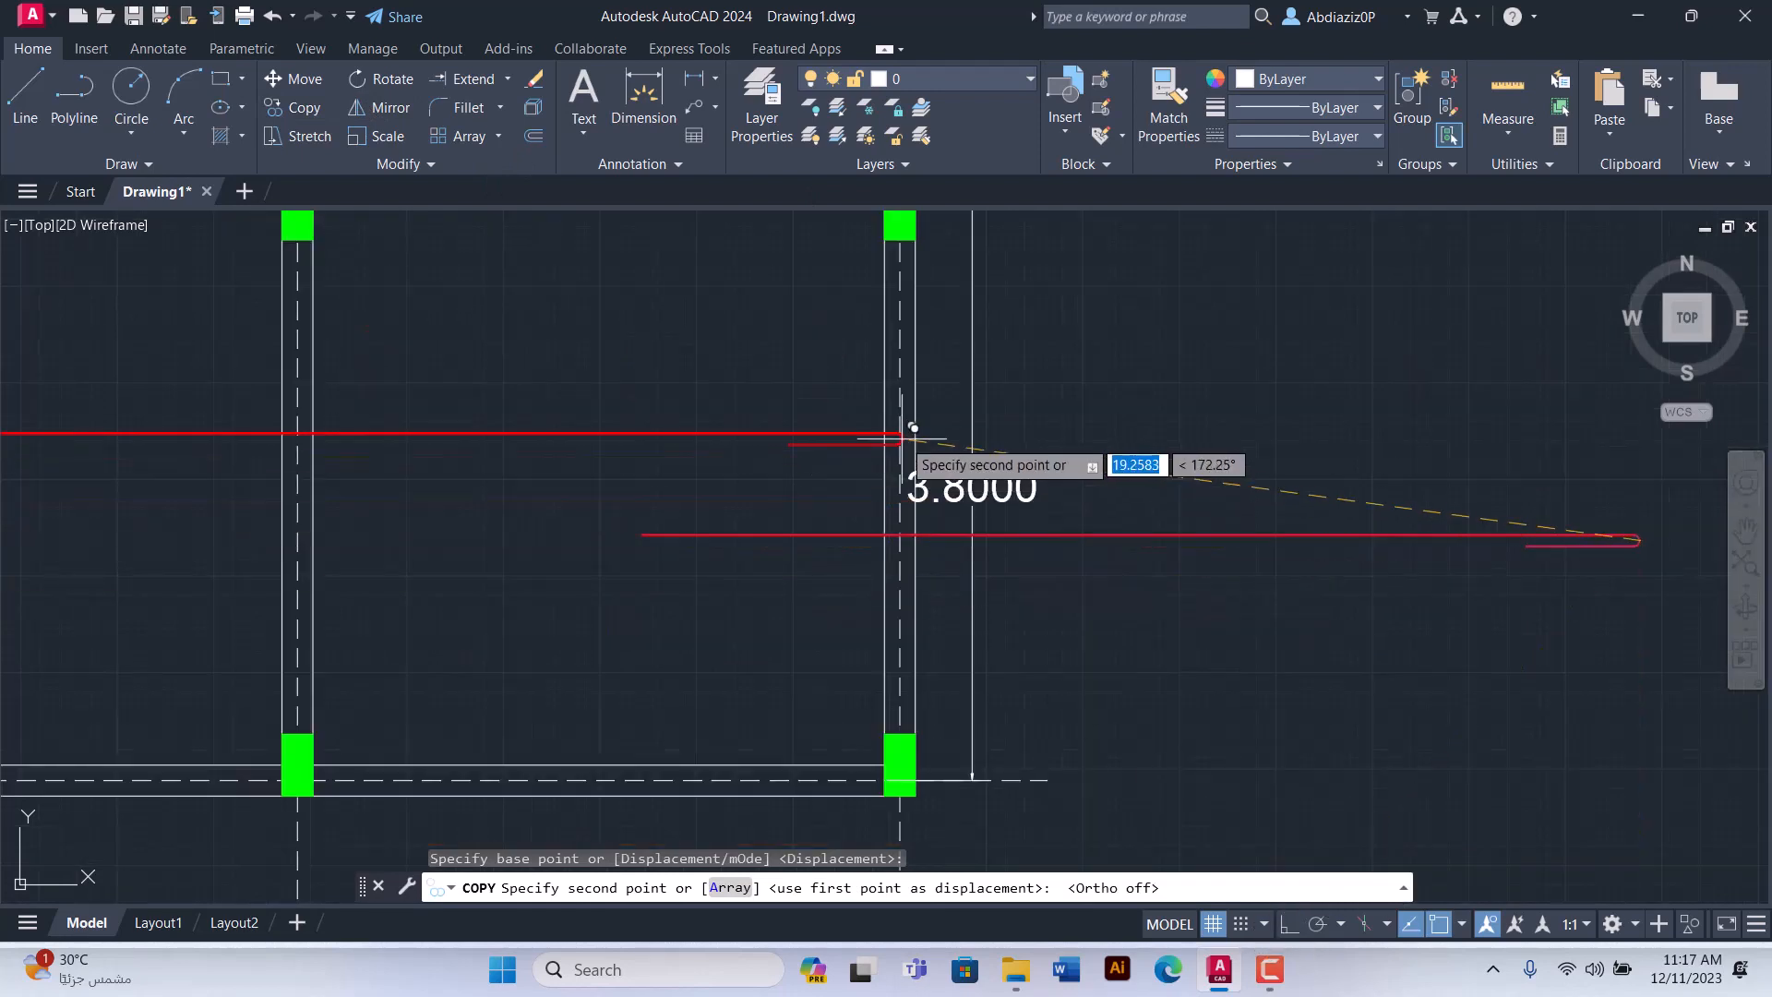
scroll(910, 424, "up", 6)
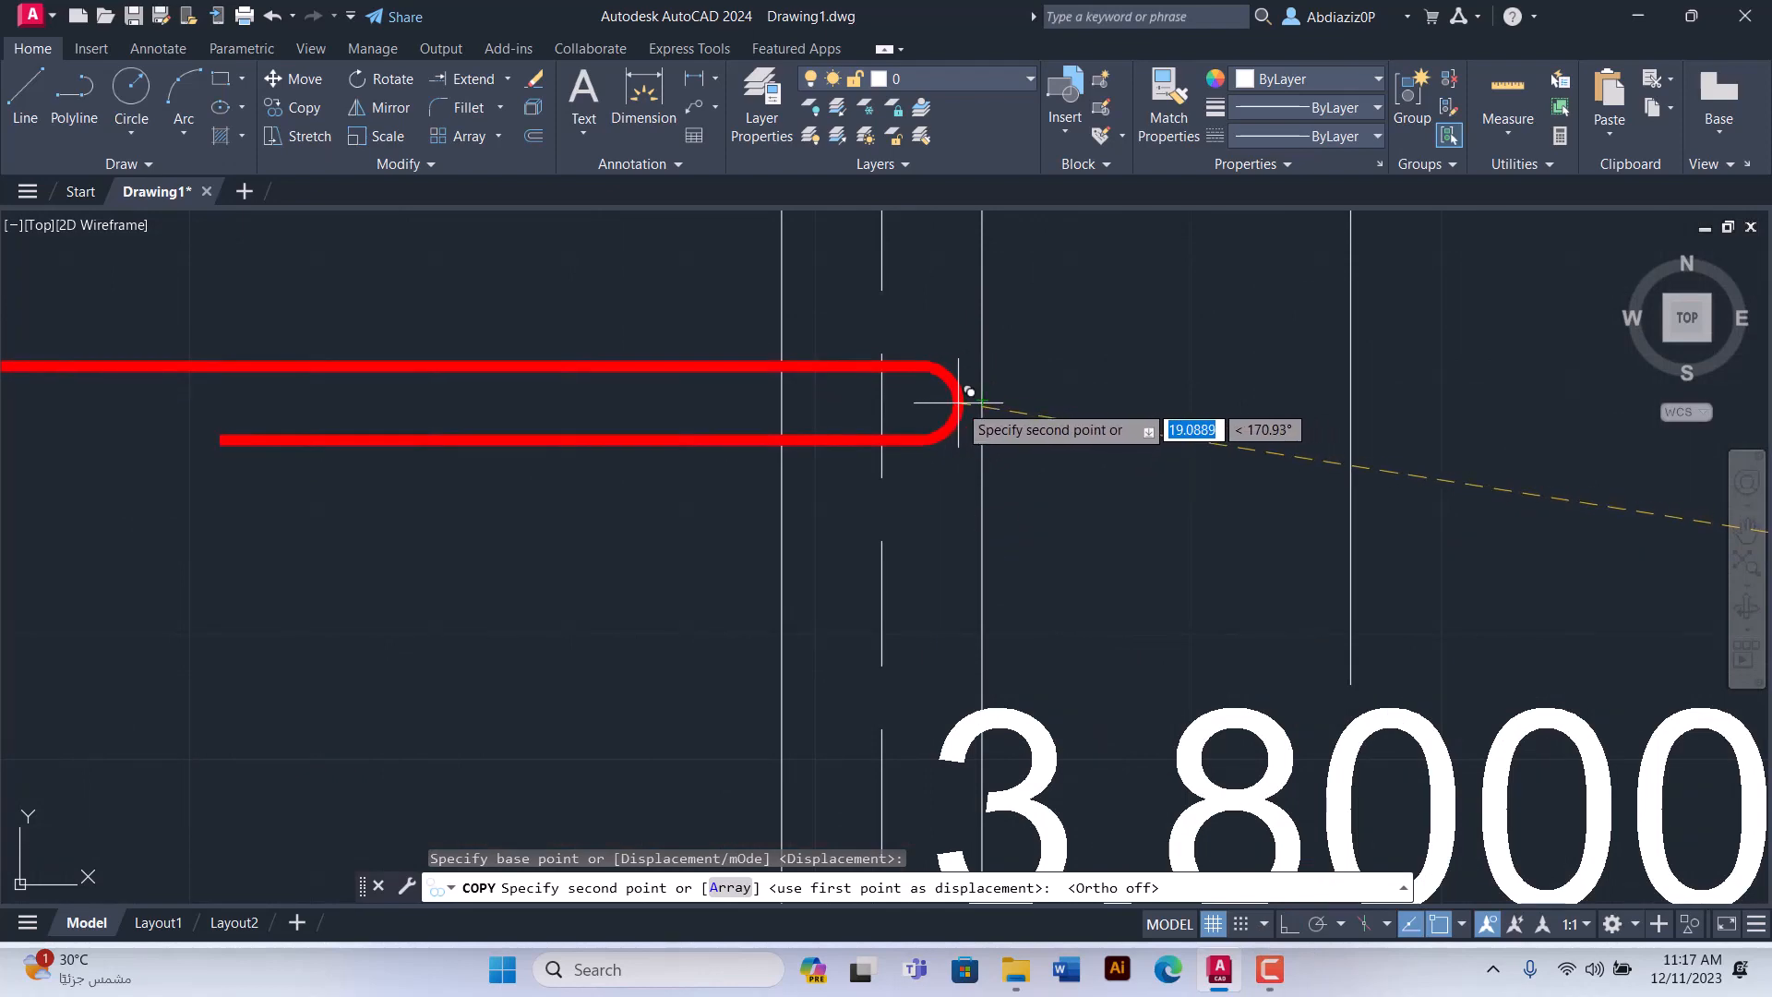
left_click(958, 402)
key("Escape")
scroll(834, 436, "down", 8)
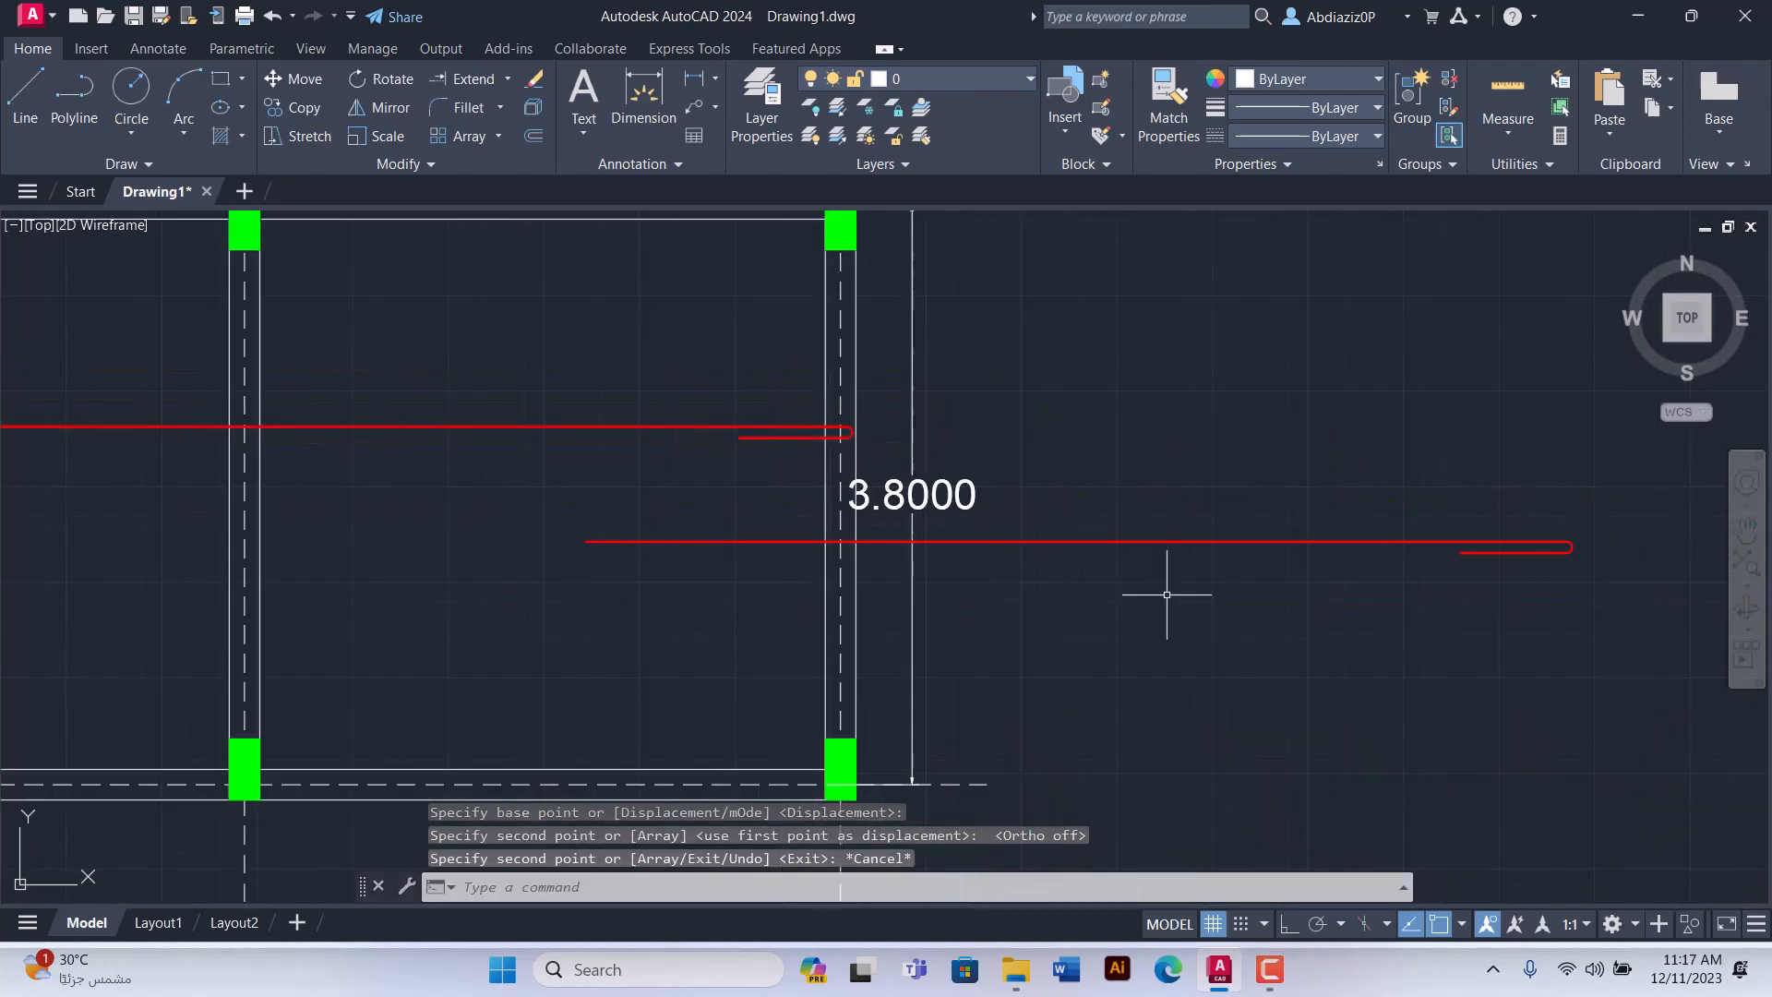
Step: Move the original hooked bar clear of the plan, well beyond the 3.8000 dimension
left_click(1166, 589)
left_click(1110, 497)
scroll(209, 546, "down", 6)
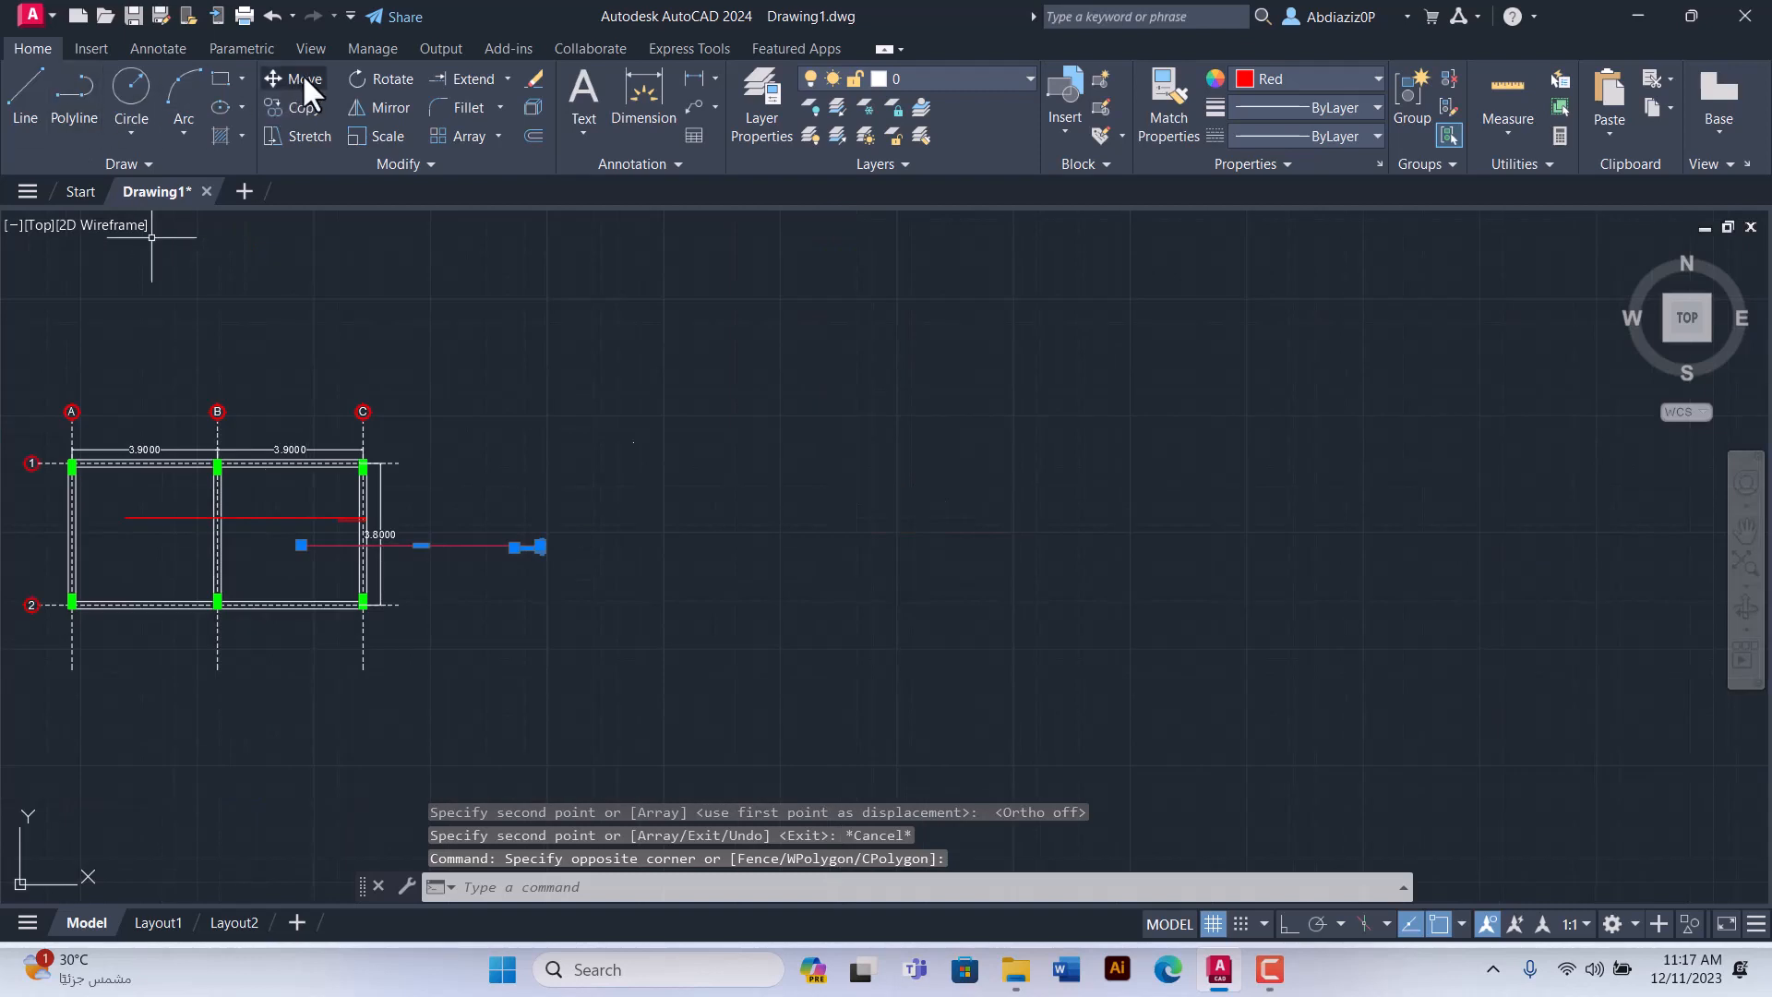
left_click(301, 79)
left_click(370, 546)
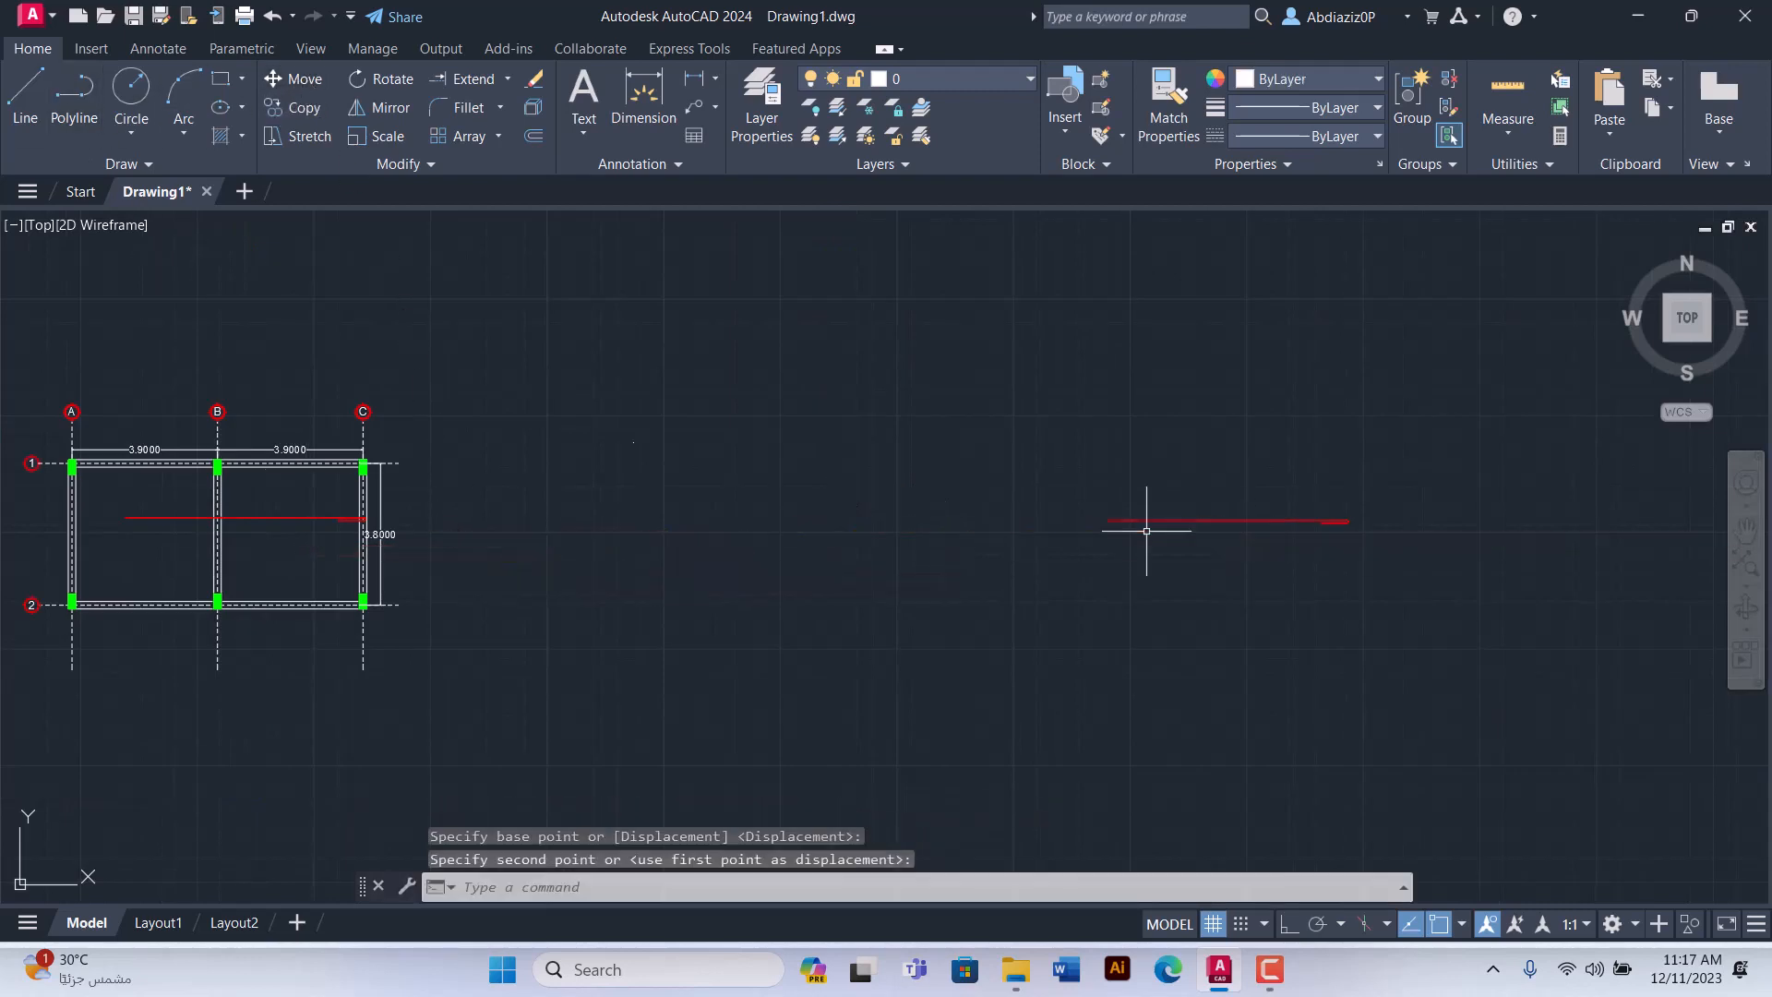
Step: Extend the straight end of the bar inside the plan to the inner face of the beam on gridline A
scroll(92, 495, "up", 10)
scroll(689, 416, "down", 4)
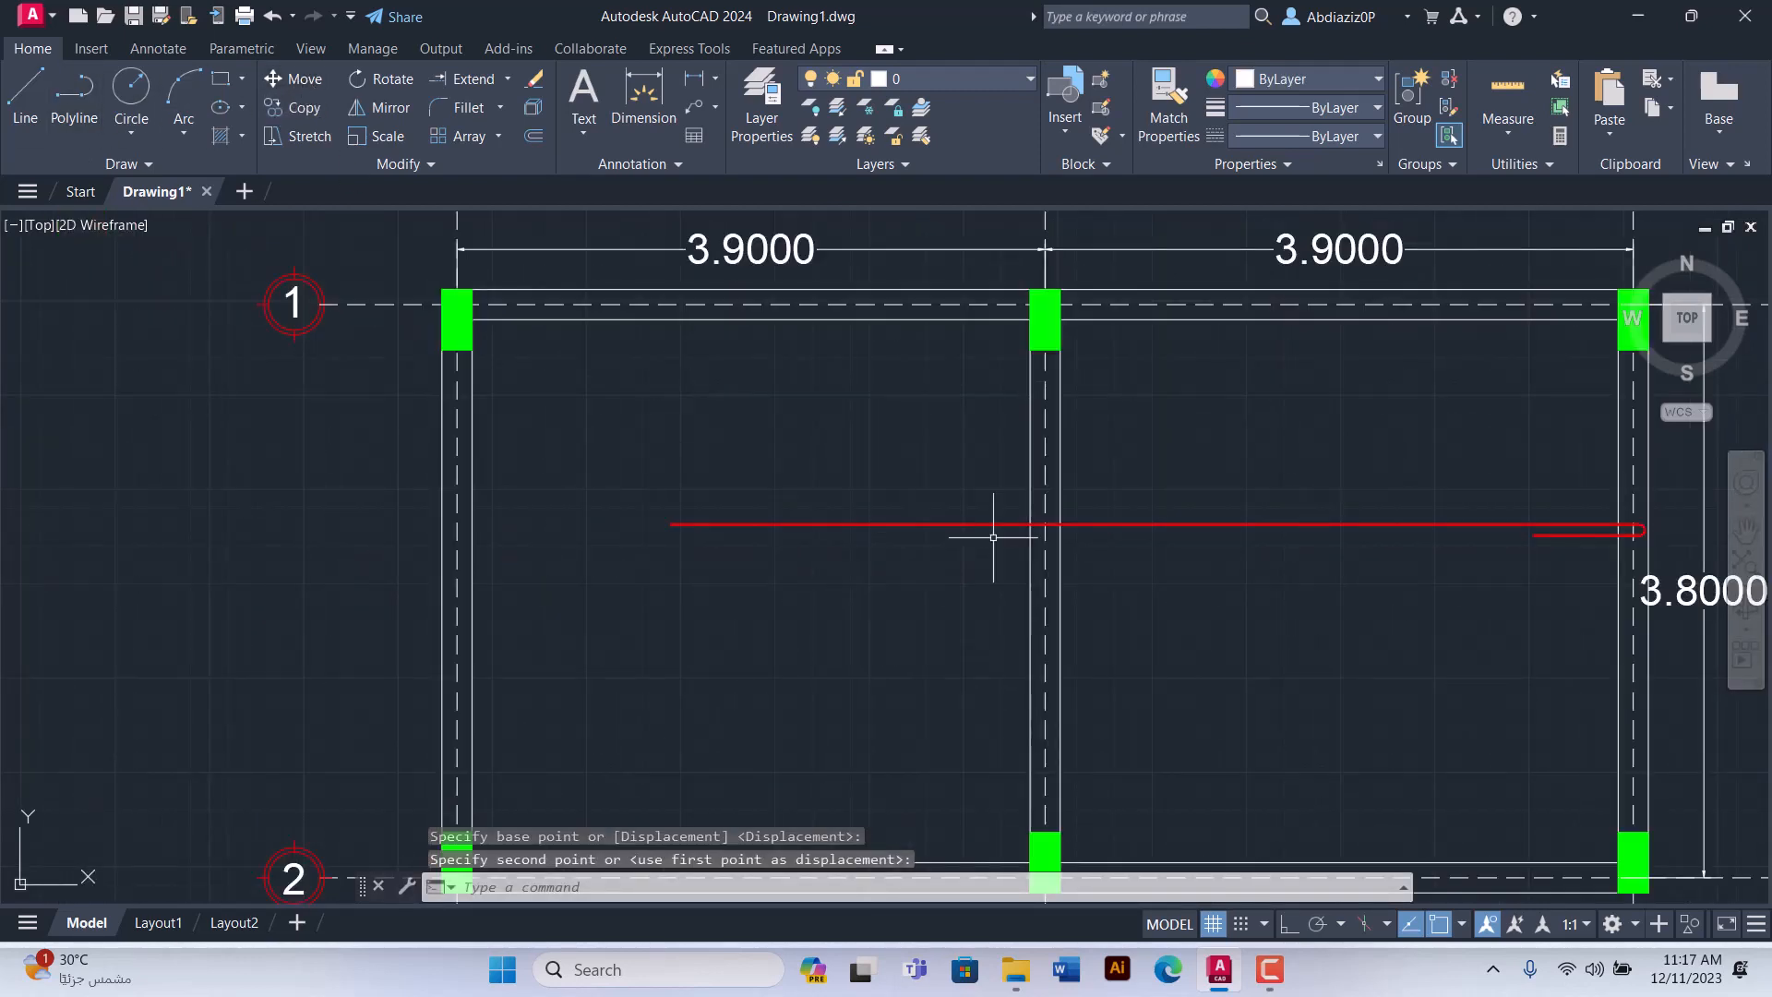
scroll(993, 537, "down", 4)
scroll(1068, 543, "up", 8)
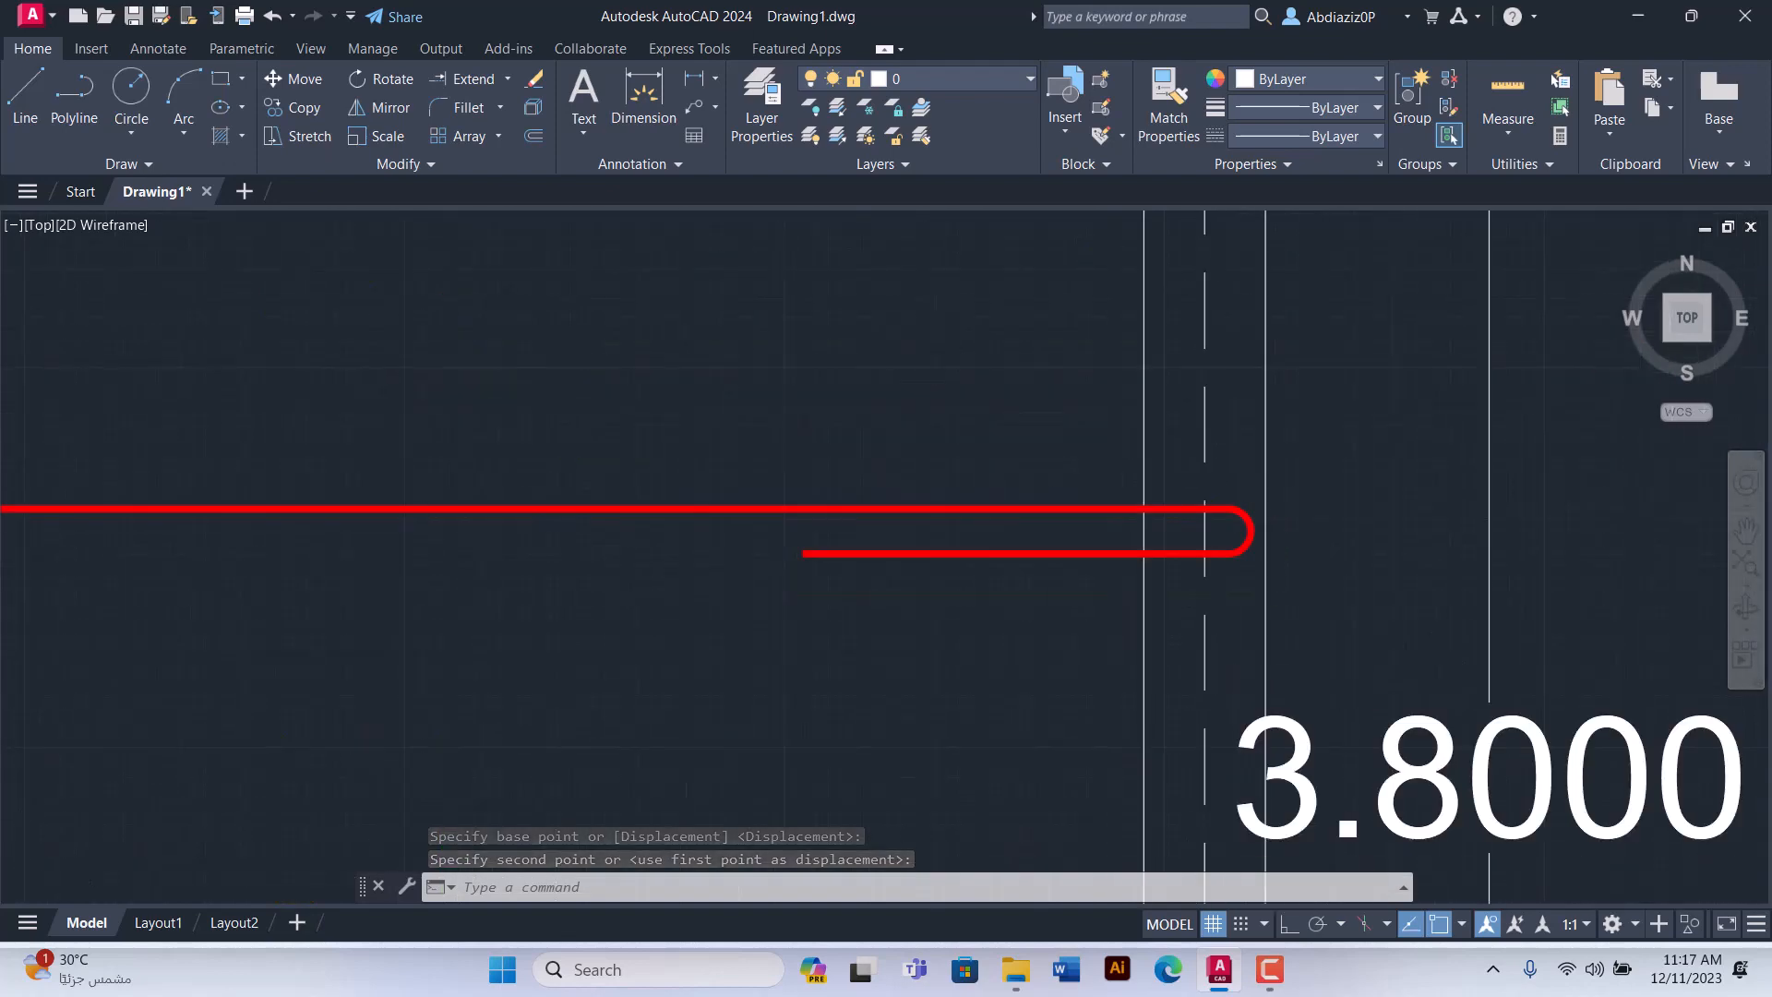
scroll(336, 495, "down", 8)
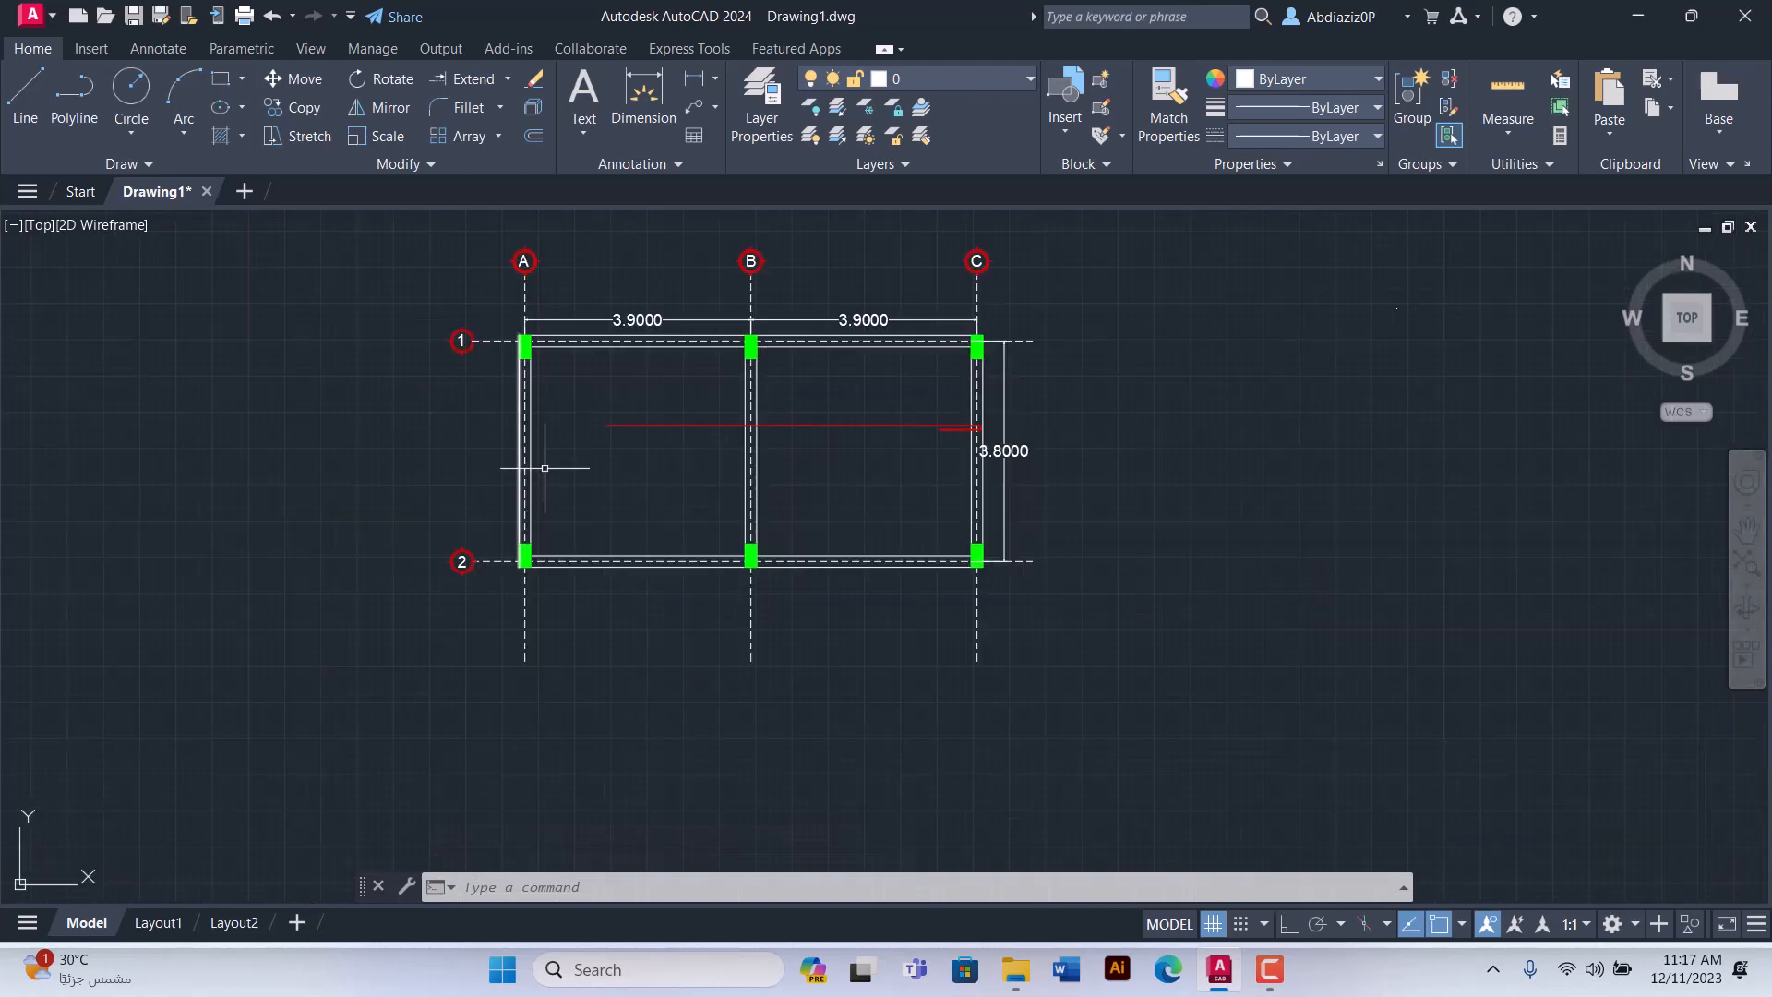
left_click(545, 468)
left_click(418, 404)
left_click(474, 78)
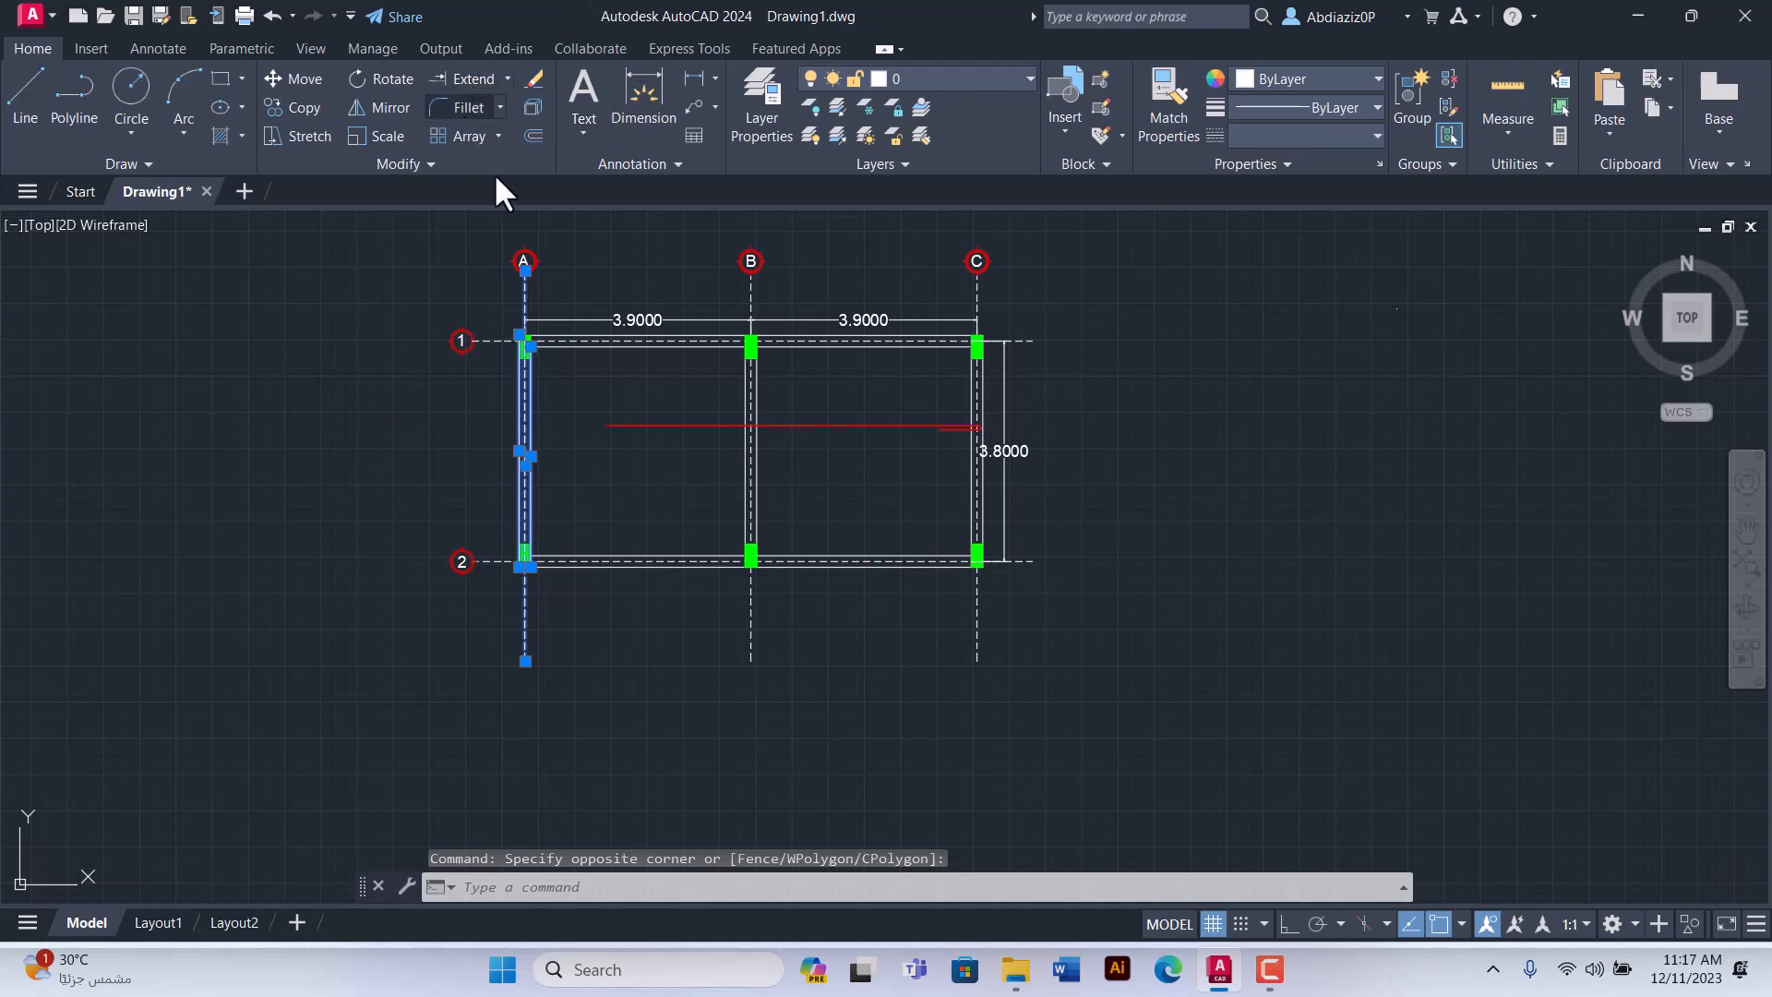
scroll(621, 416, "up", 6)
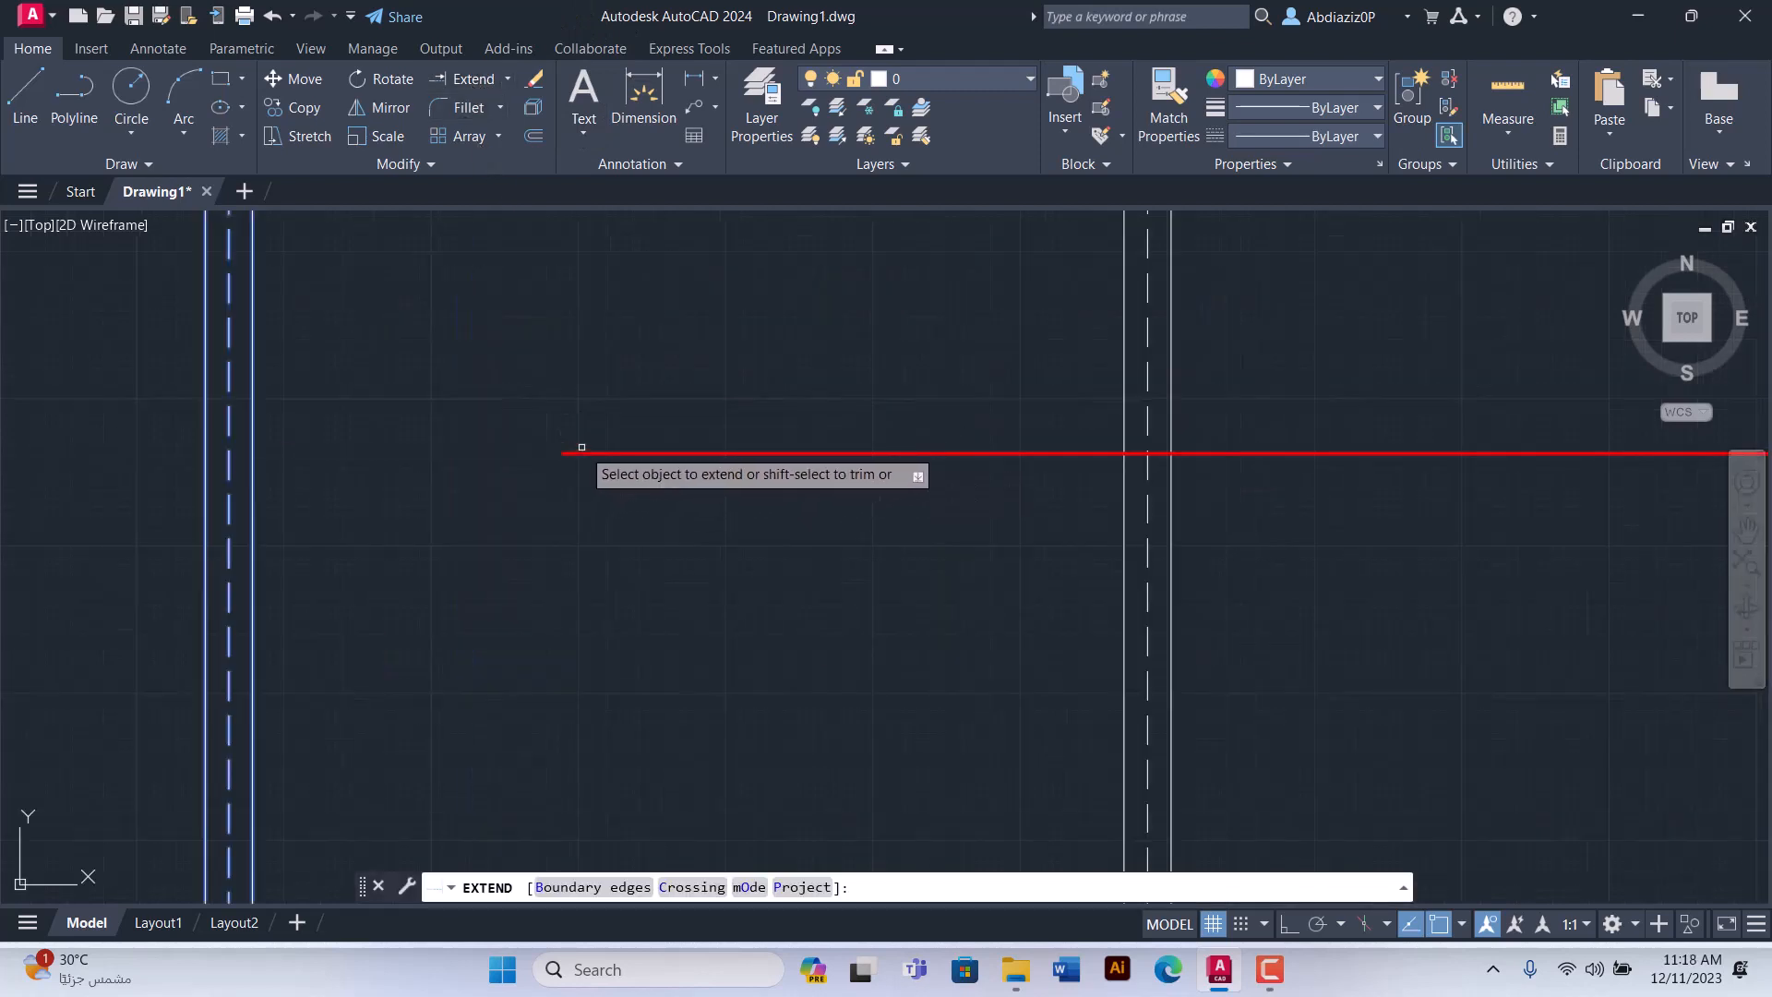
left_click(569, 454)
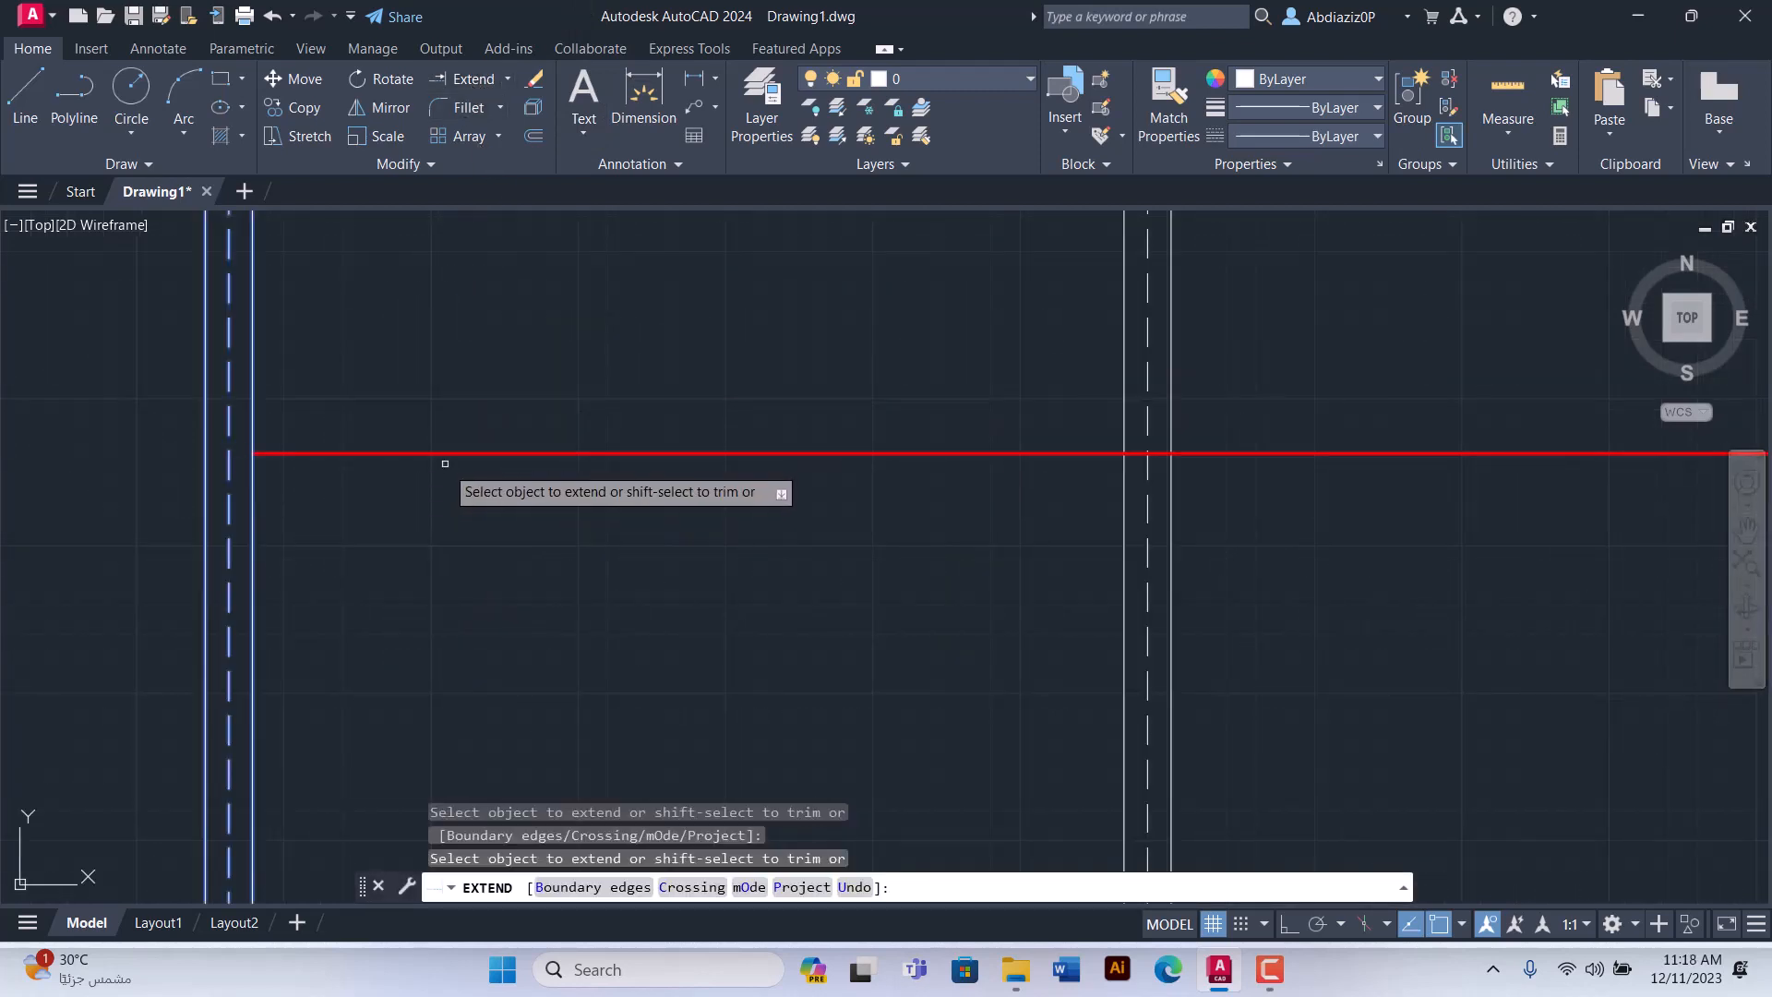
scroll(233, 551, "down", 5)
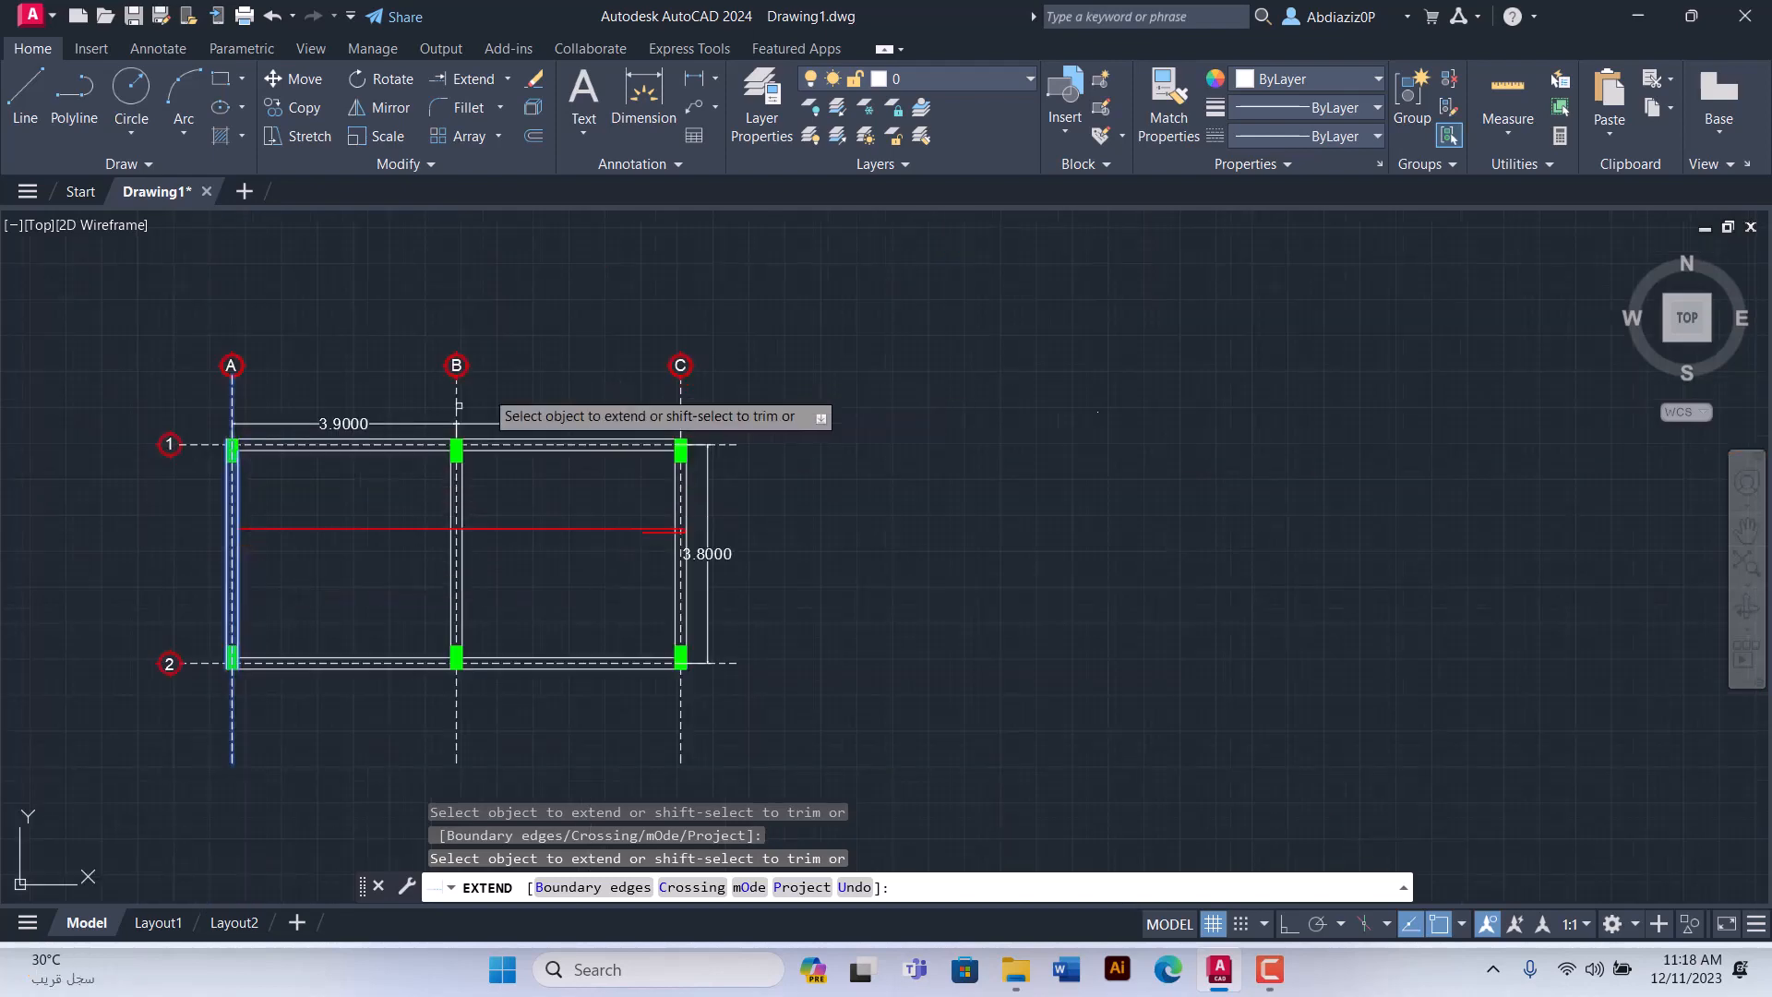
Step: Examine the extended red bar across both bays and its hook inside the beam at gridline C, and end the Extend command
scroll(657, 277, "up", 2)
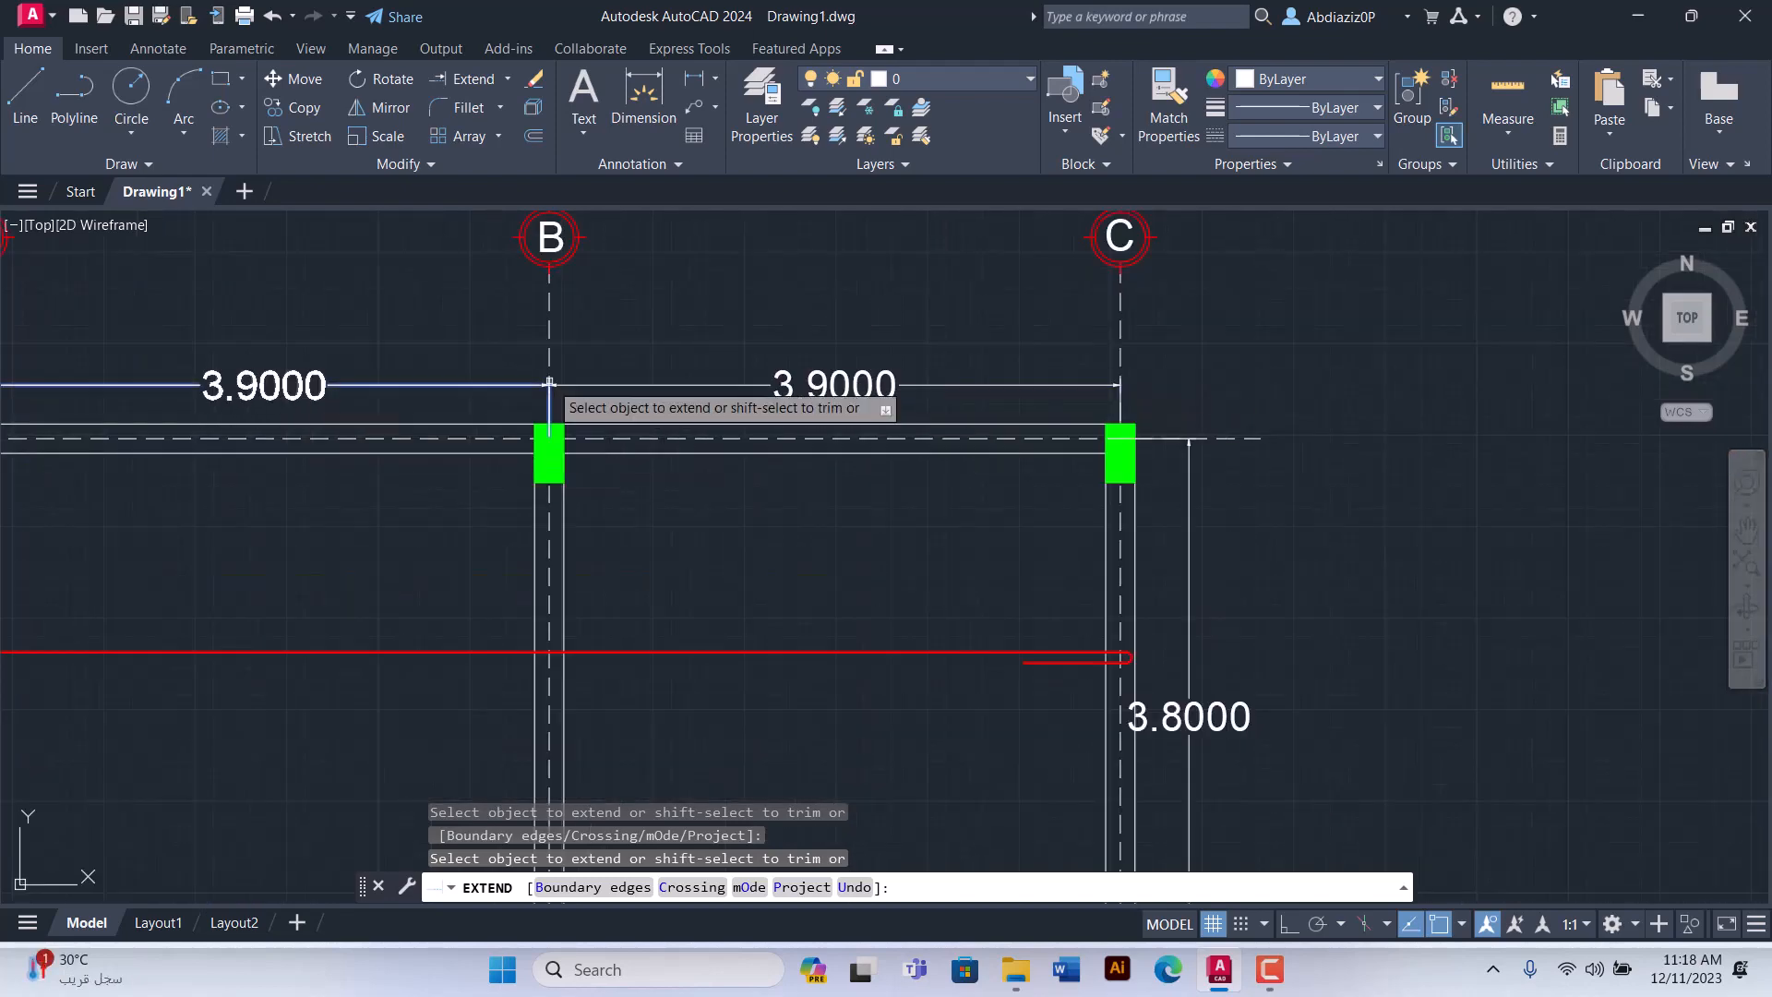
scroll(1034, 365, "down", 4)
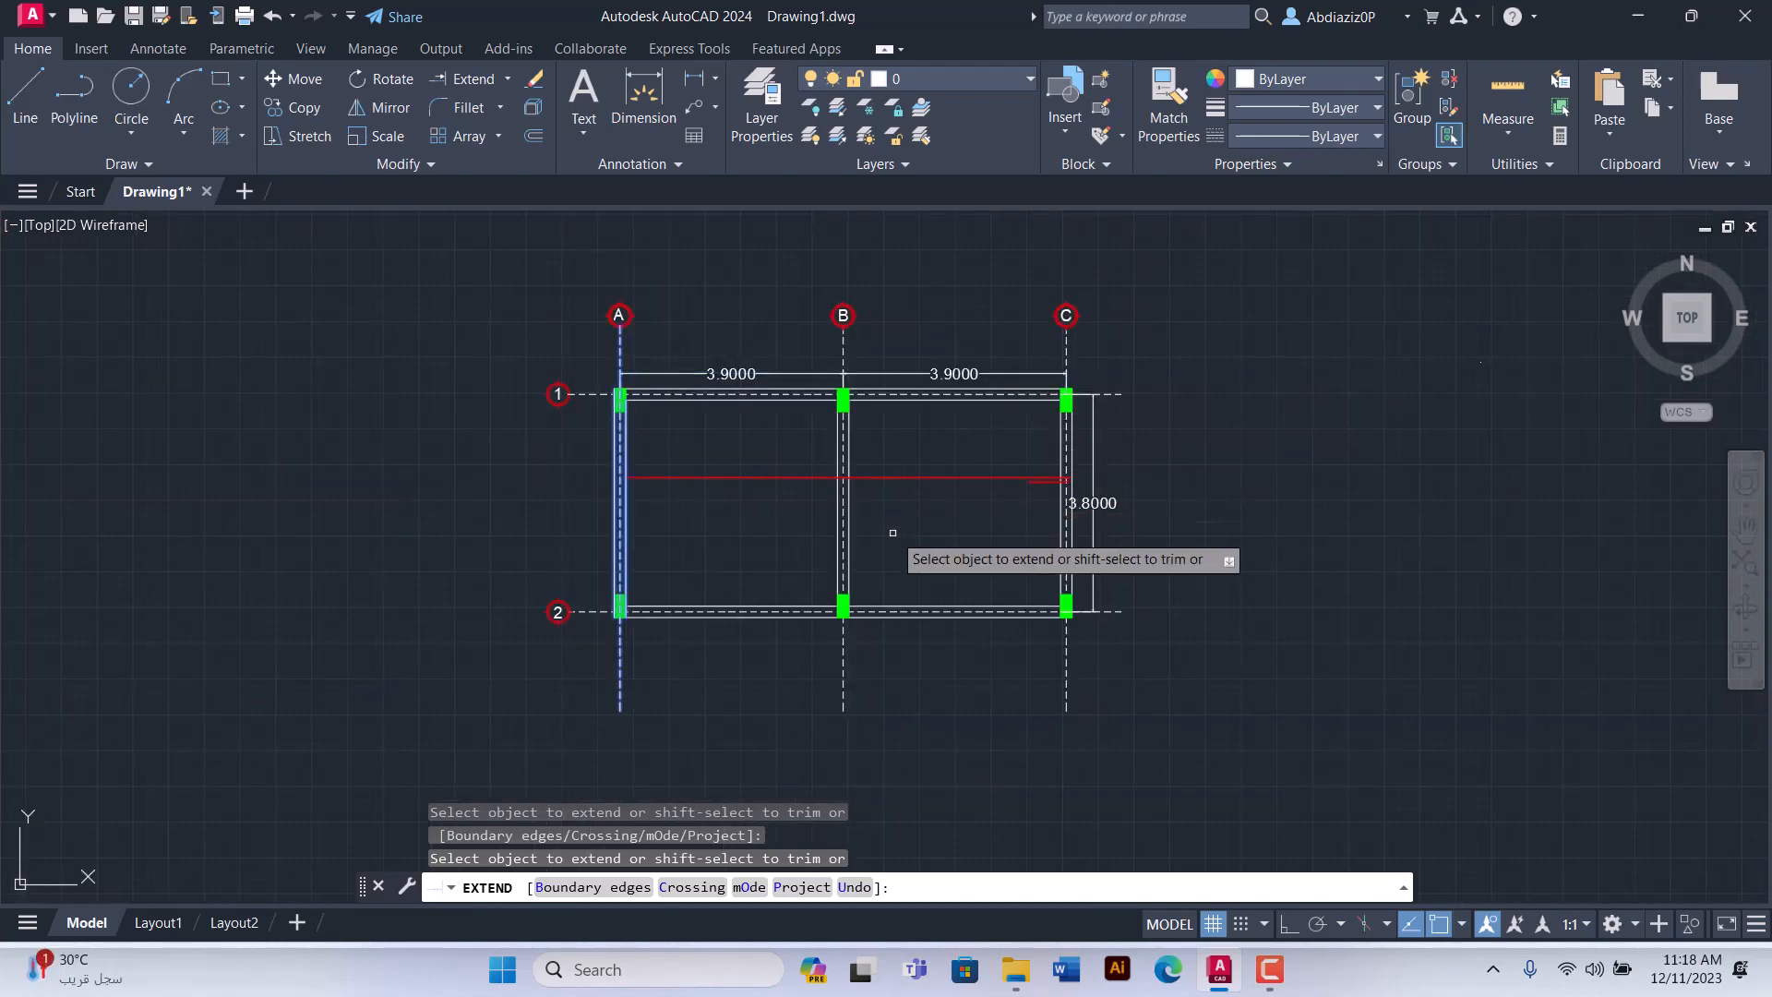
scroll(1038, 493, "up", 2)
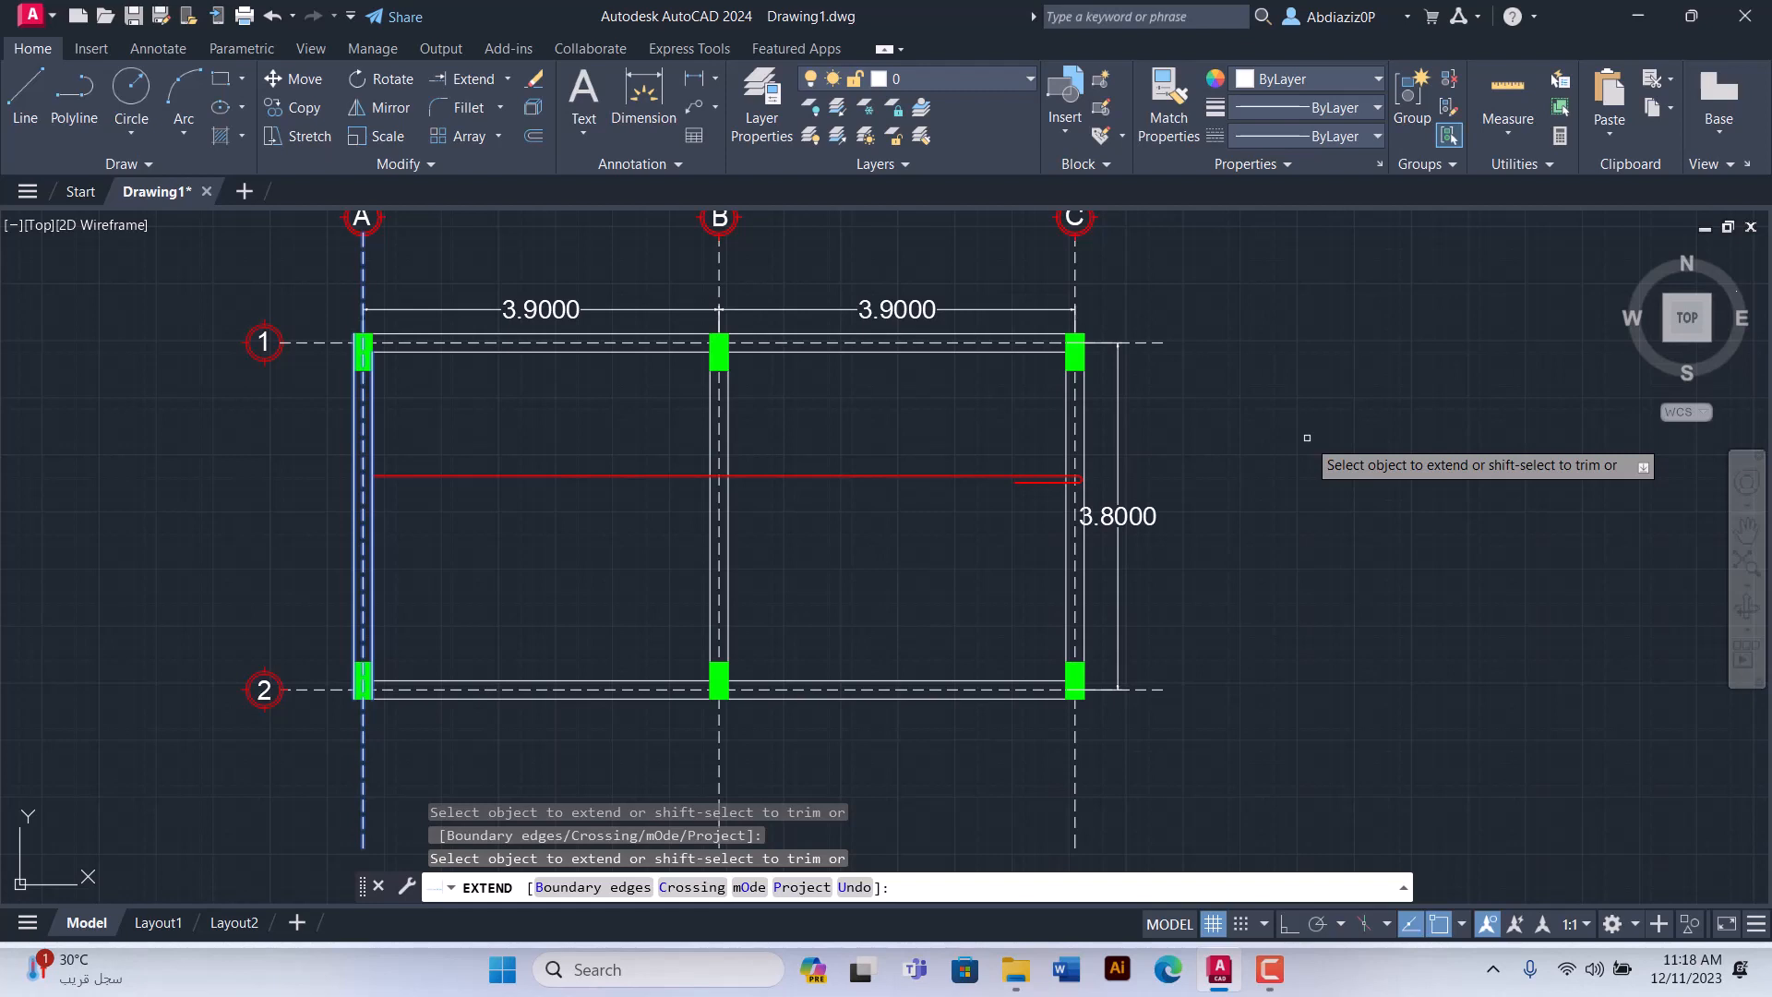
scroll(1062, 480, "up", 10)
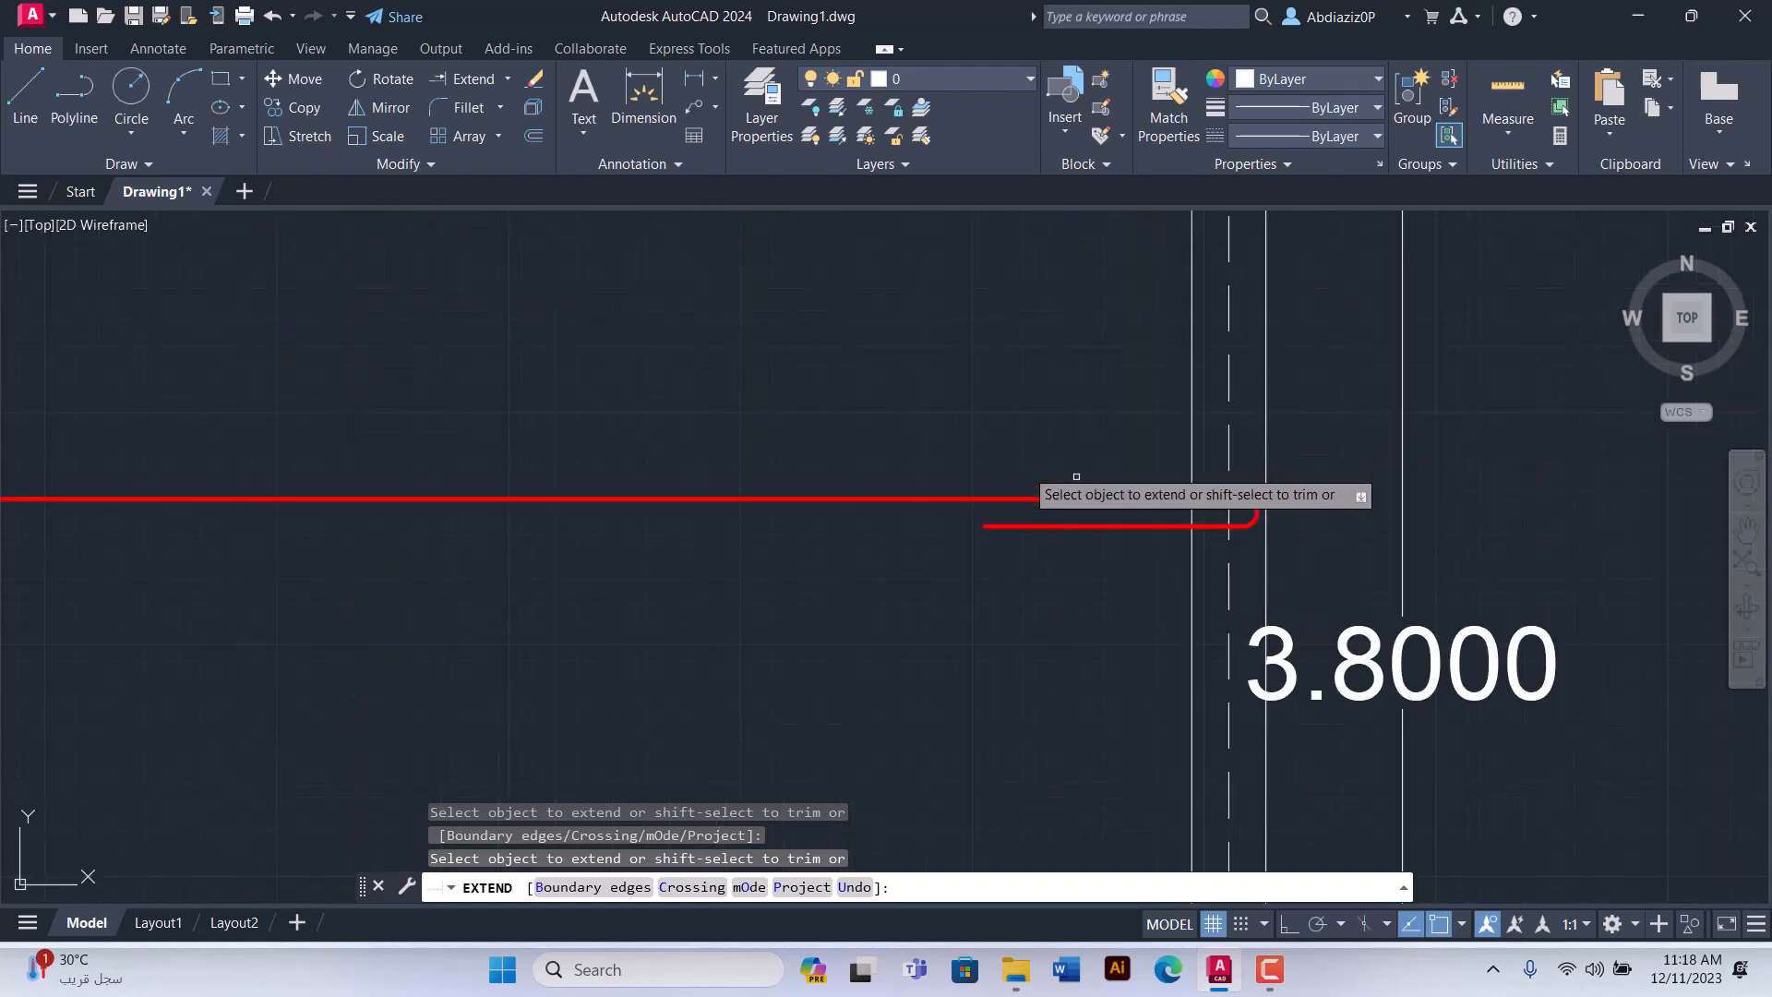
scroll(1135, 522, "down", 3)
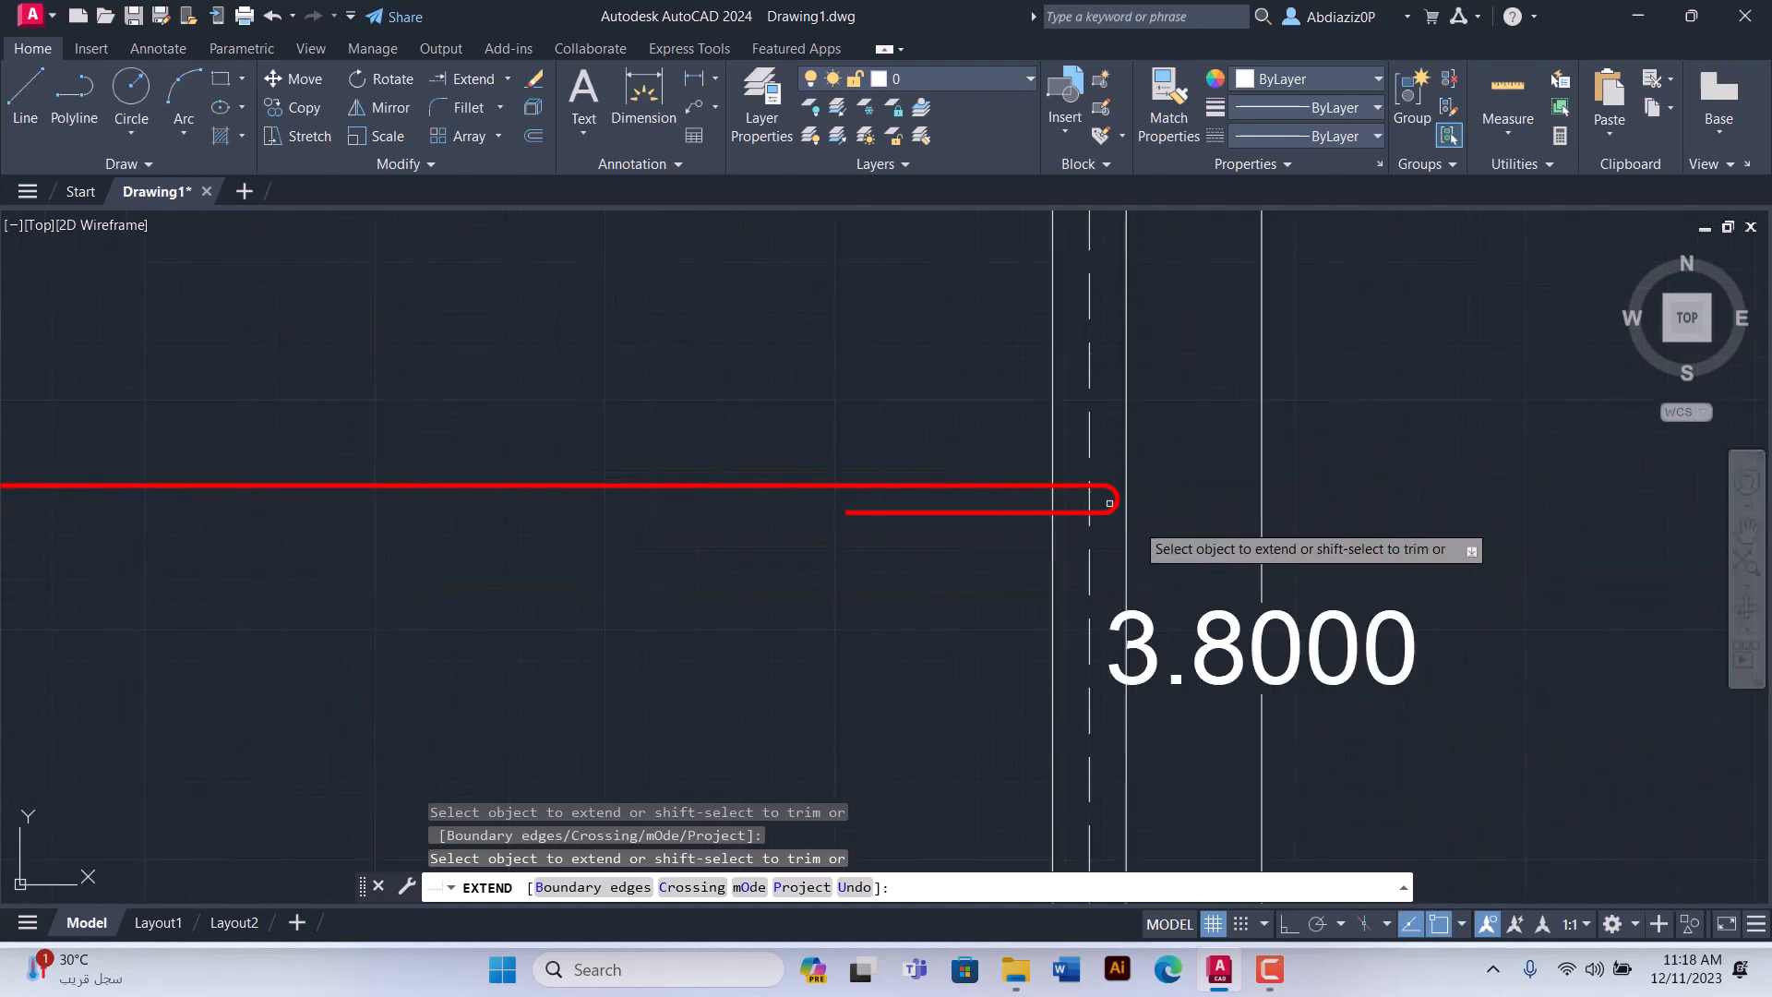
scroll(1087, 418, "up", 3)
scroll(1087, 418, "down", 10)
key("Escape")
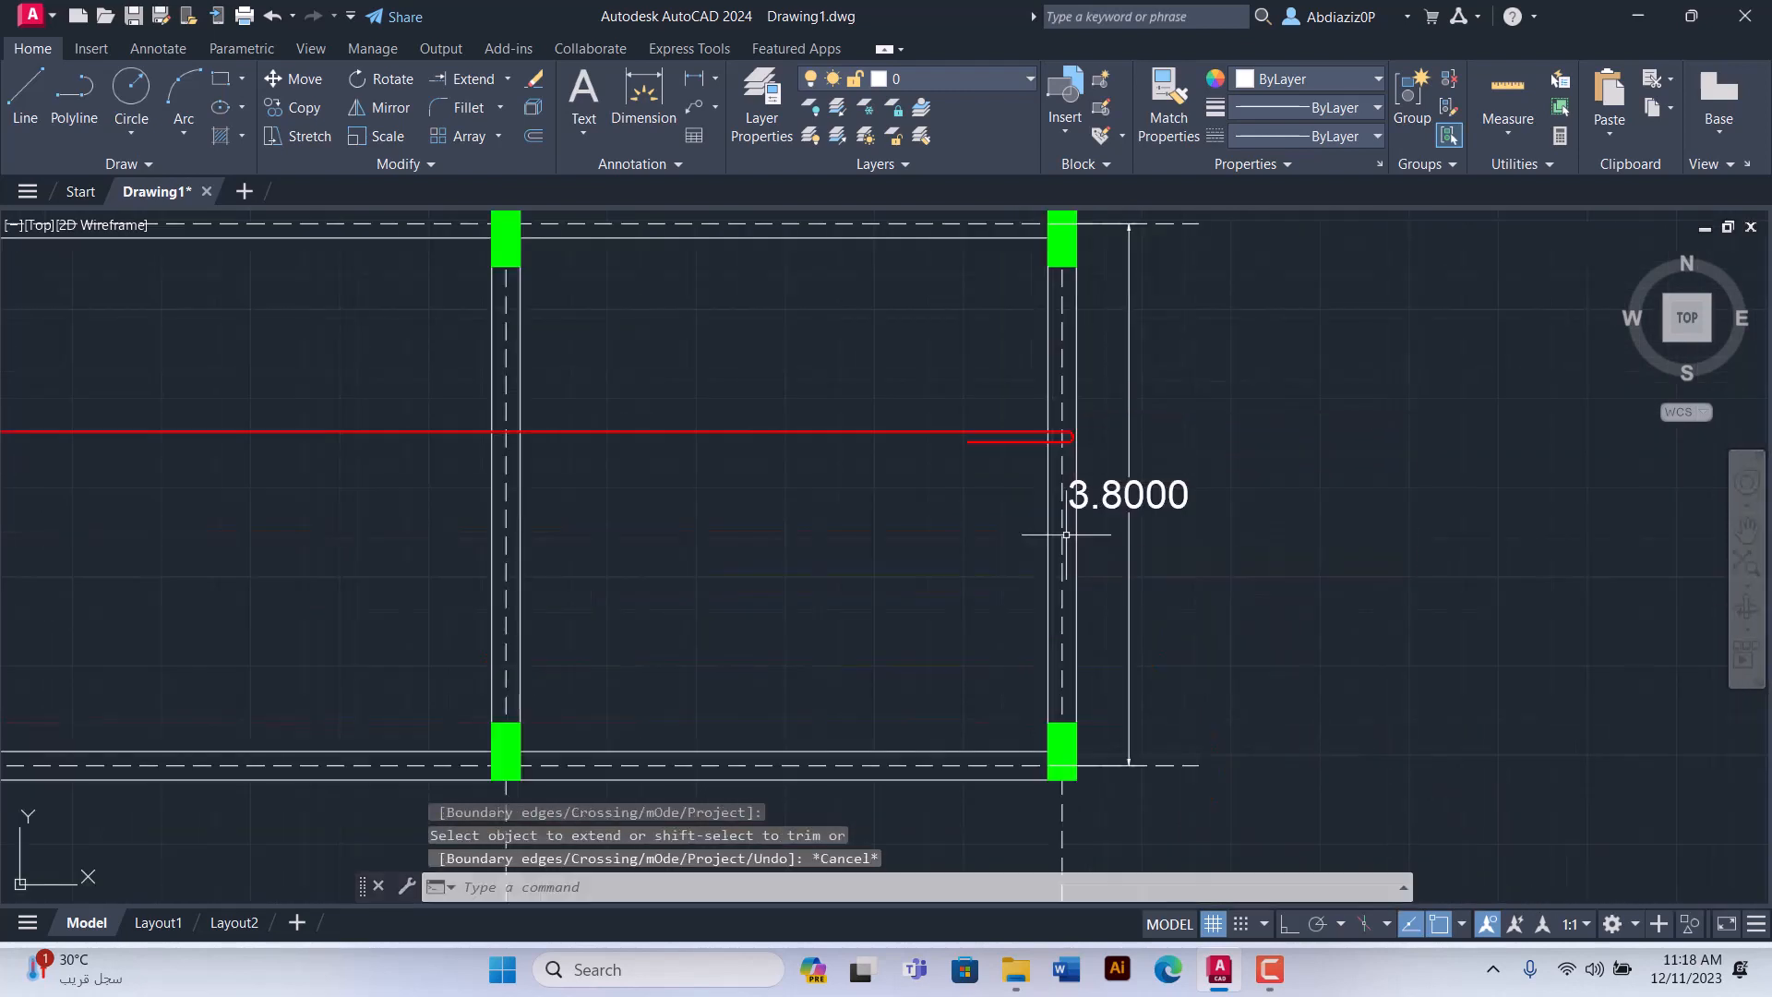
left_click(1268, 969)
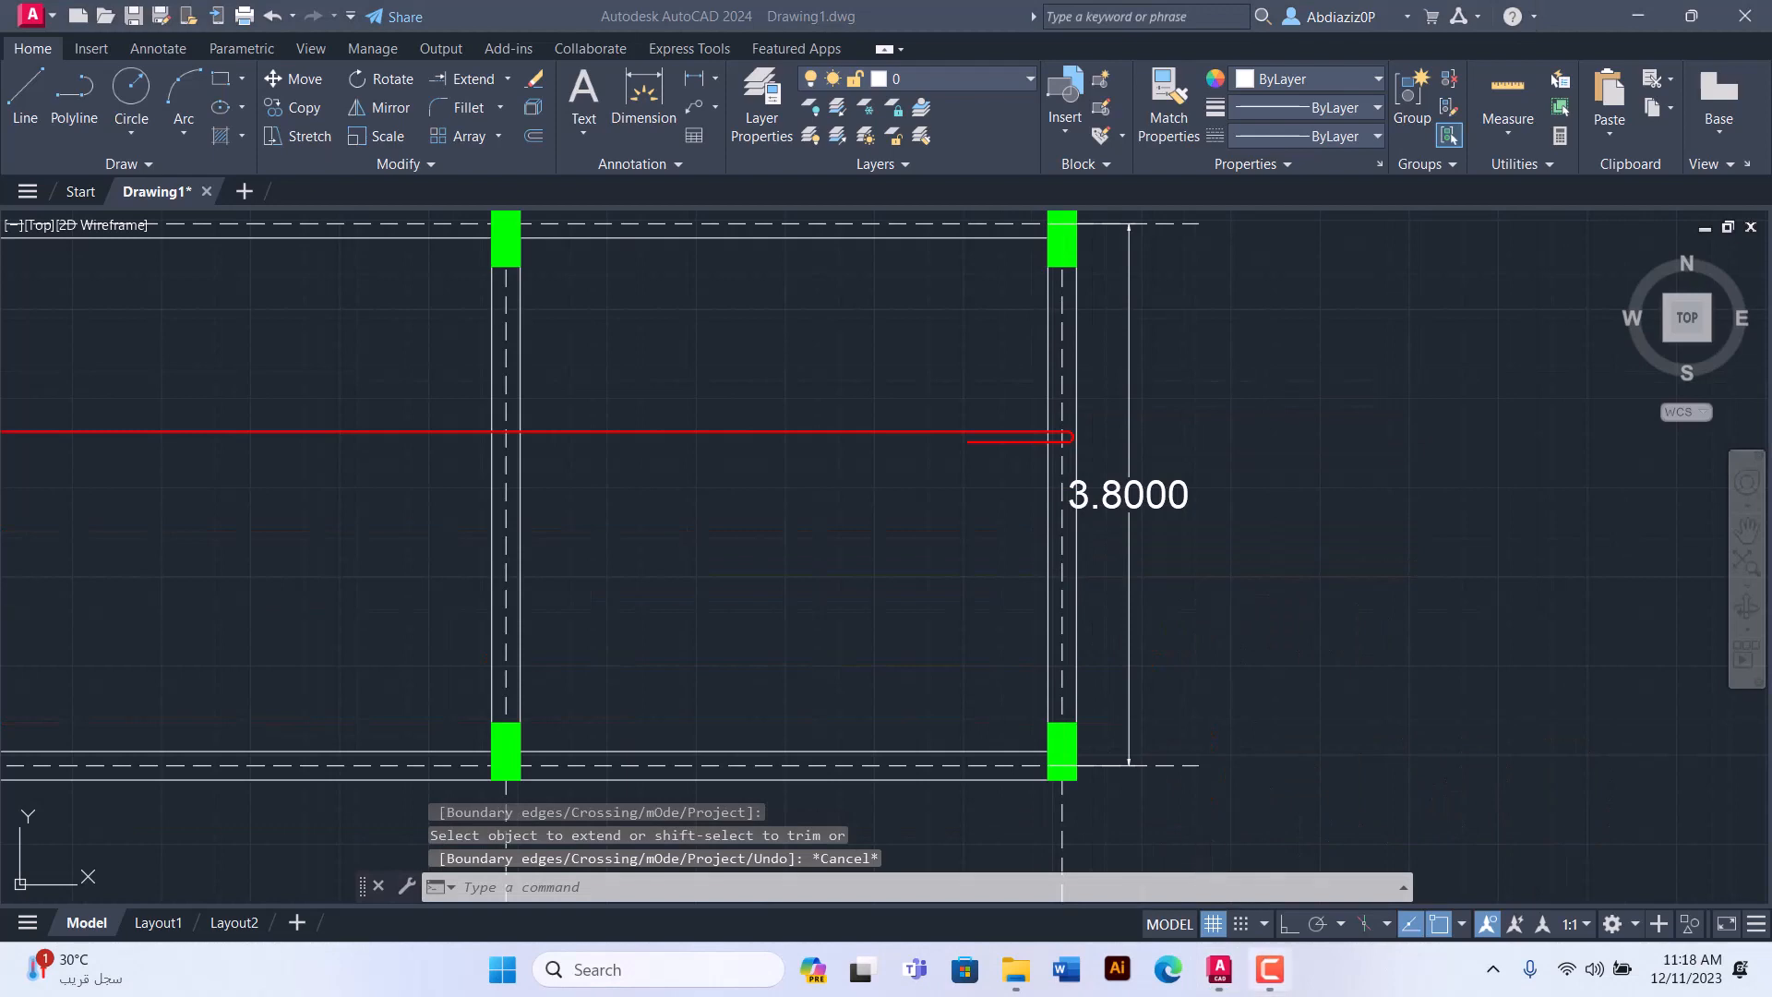